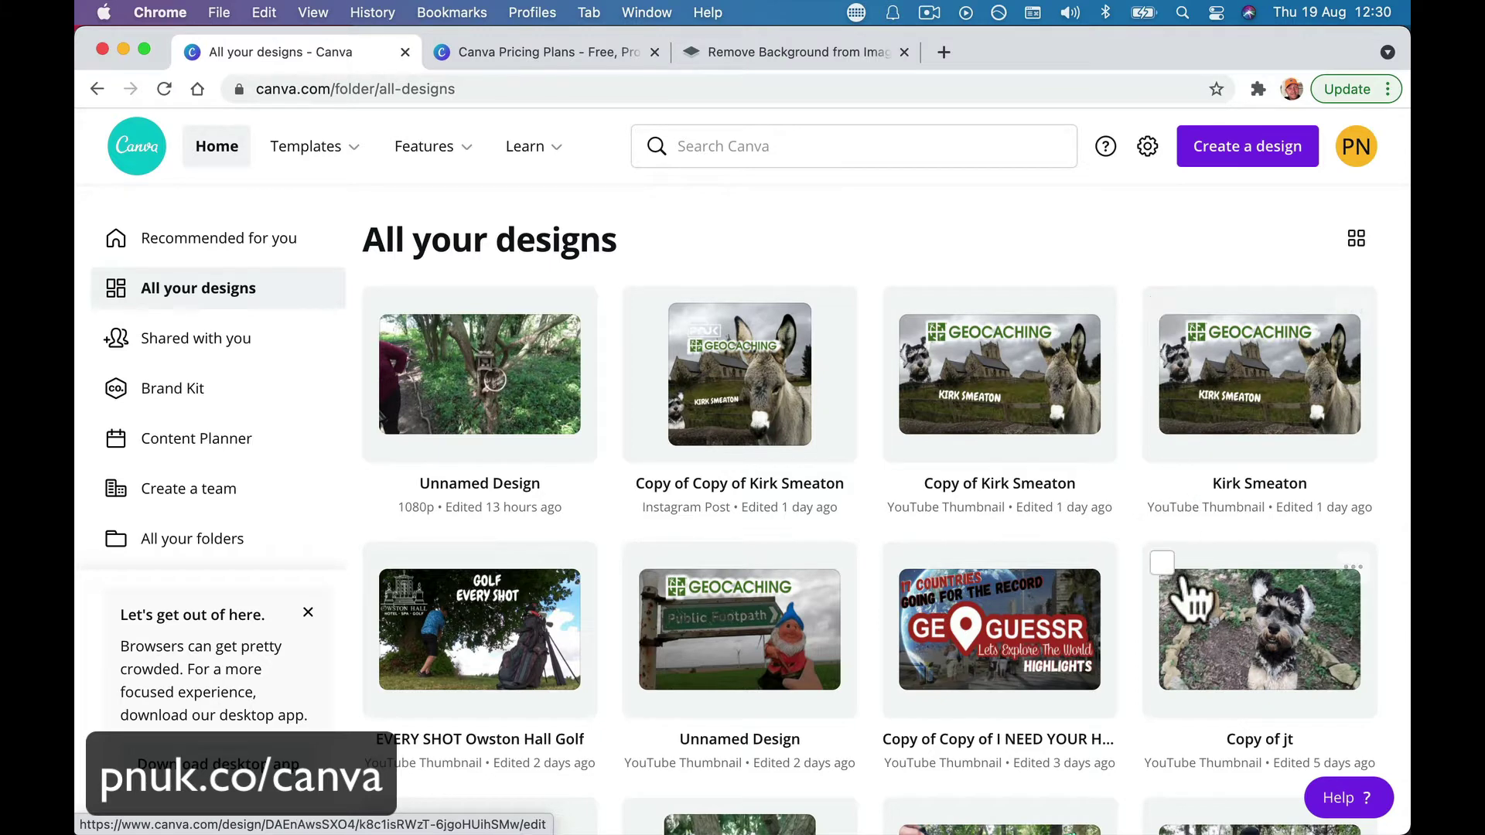
Look through the existing thumbnails and posts in the collection of all designs.
scroll(1272, 669, "down", 3)
scroll(1268, 669, "down", 3)
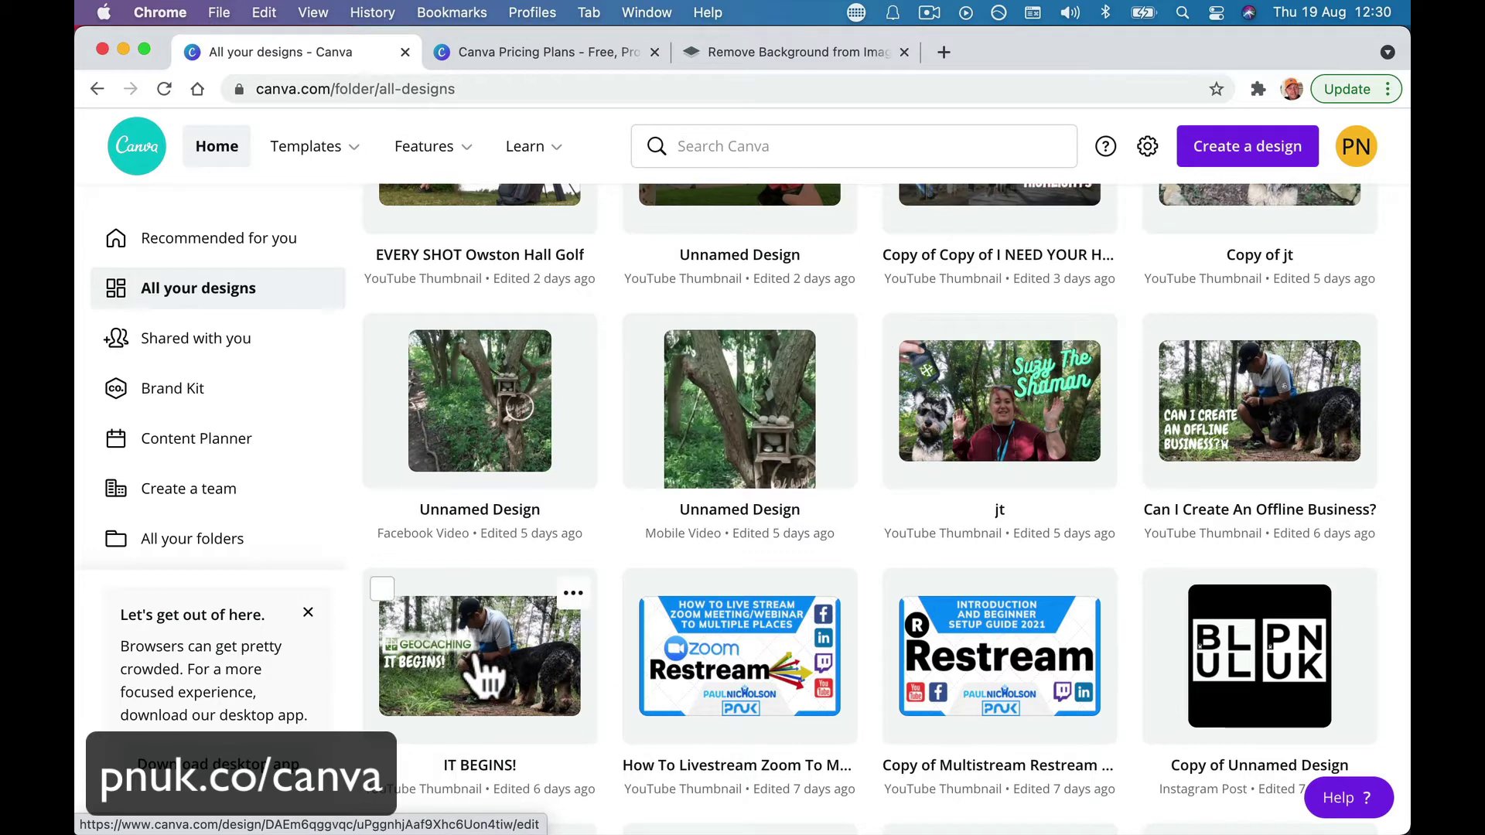
scroll(600, 700, "down", 6)
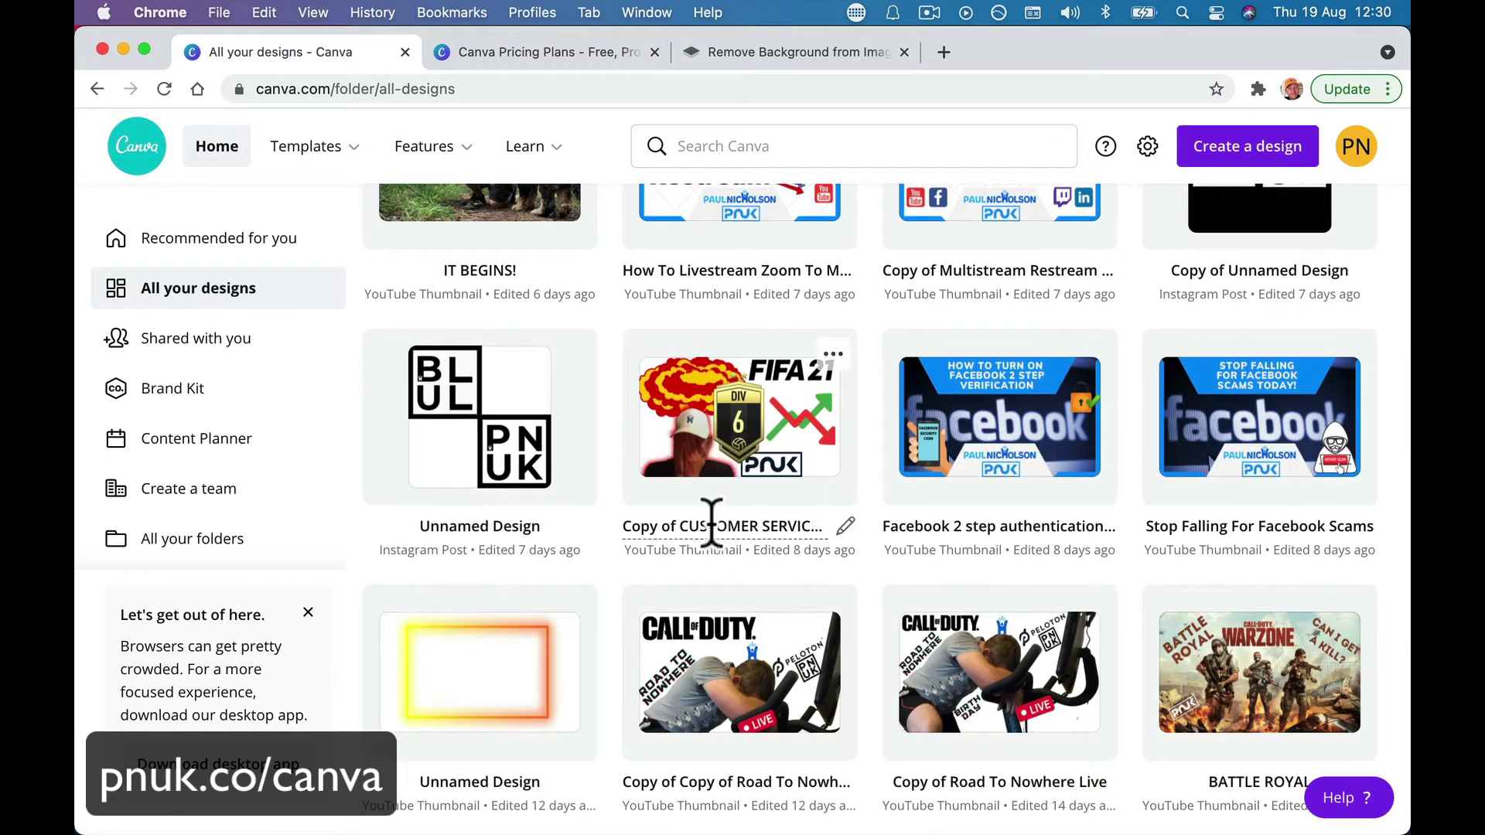
scroll(706, 521, "up", 10)
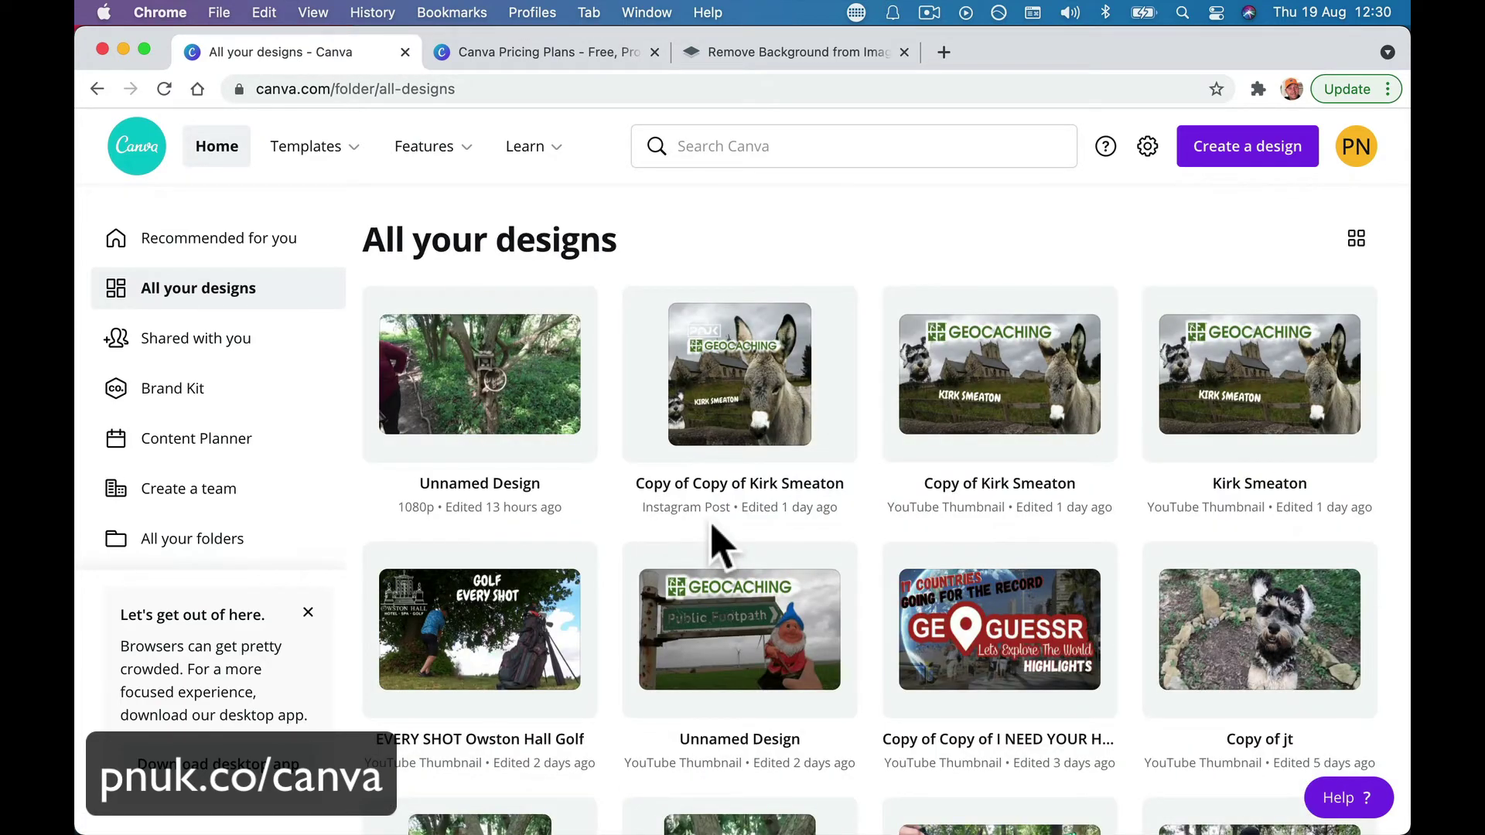
left_click(1245, 155)
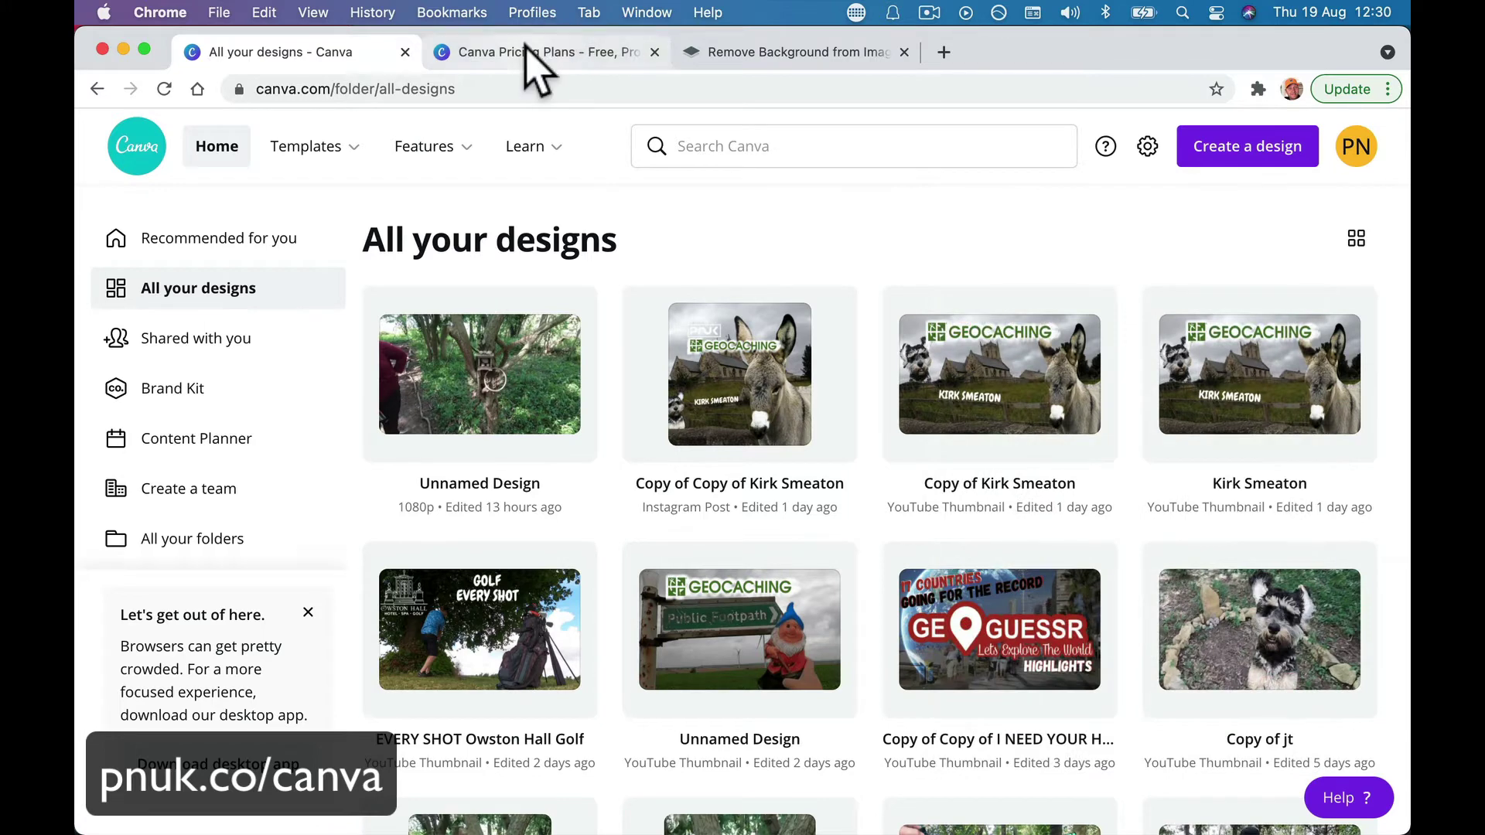
Compare the Free, Pro and Enterprise features on the Canva pricing page and check Pro's monthly and yearly billing options.
left_click(532, 58)
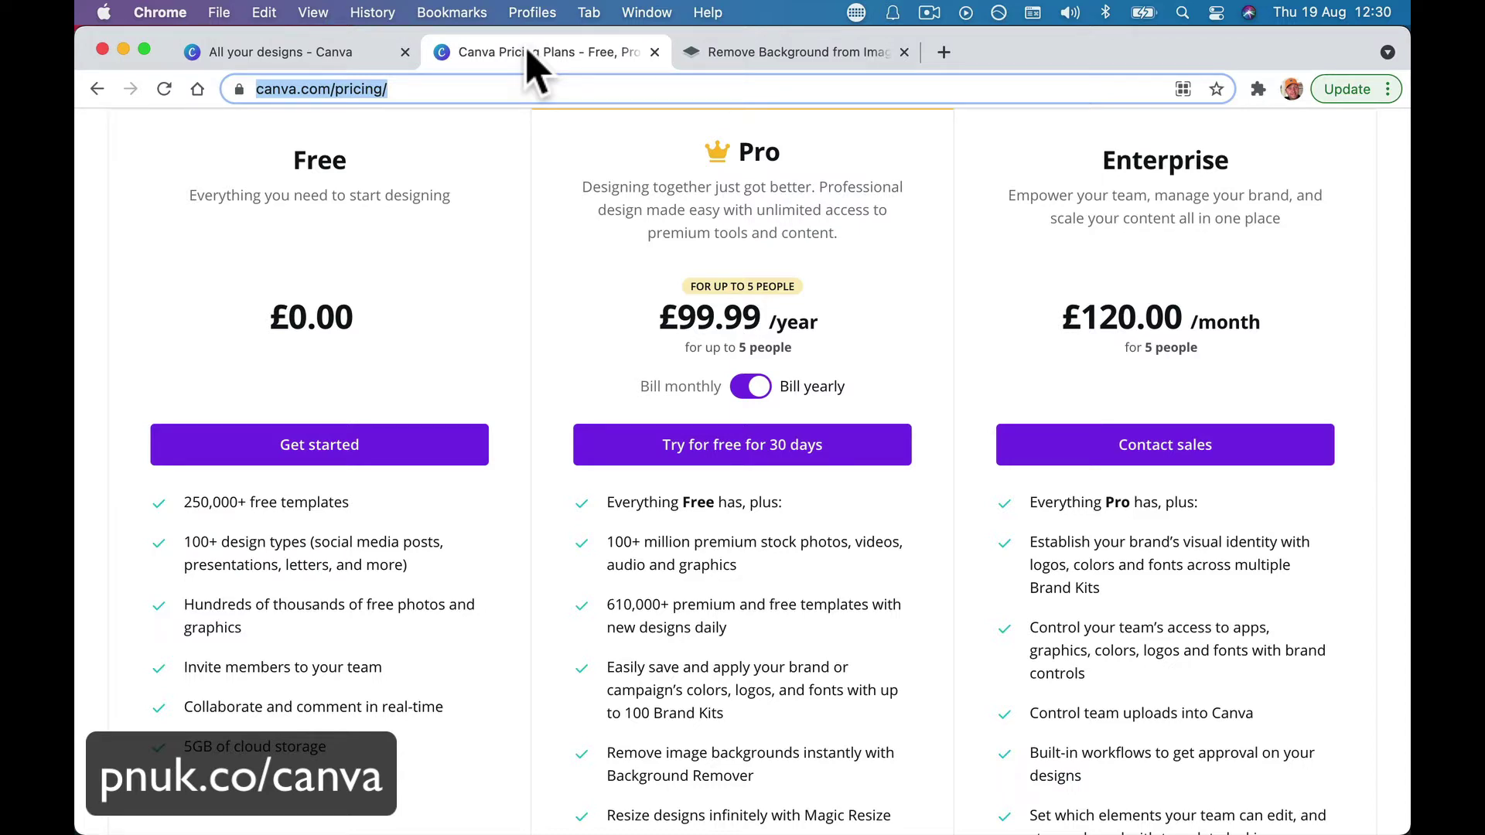
scroll(617, 454, "down", 3)
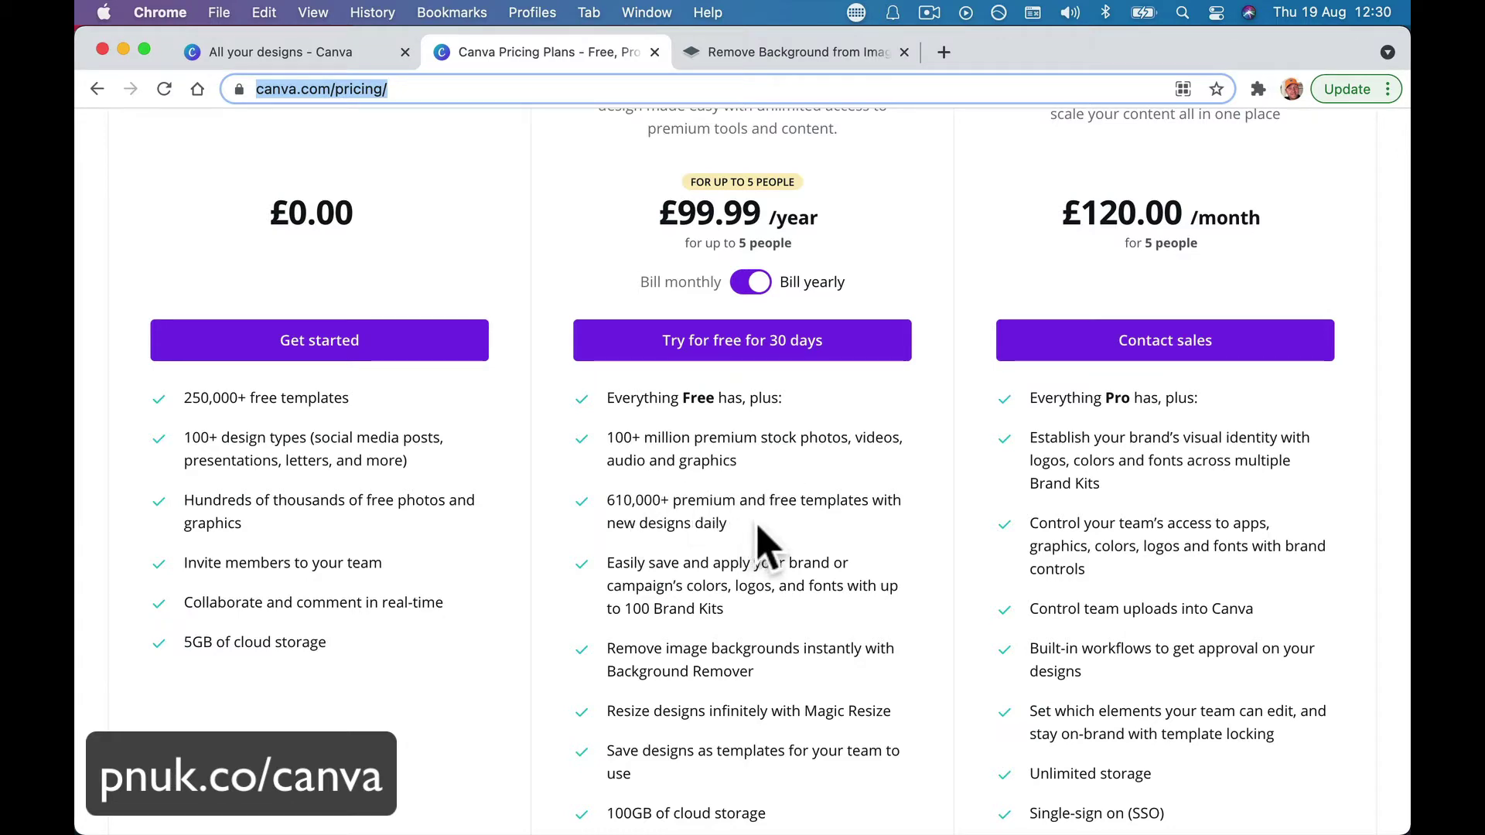
scroll(760, 528, "down", 3)
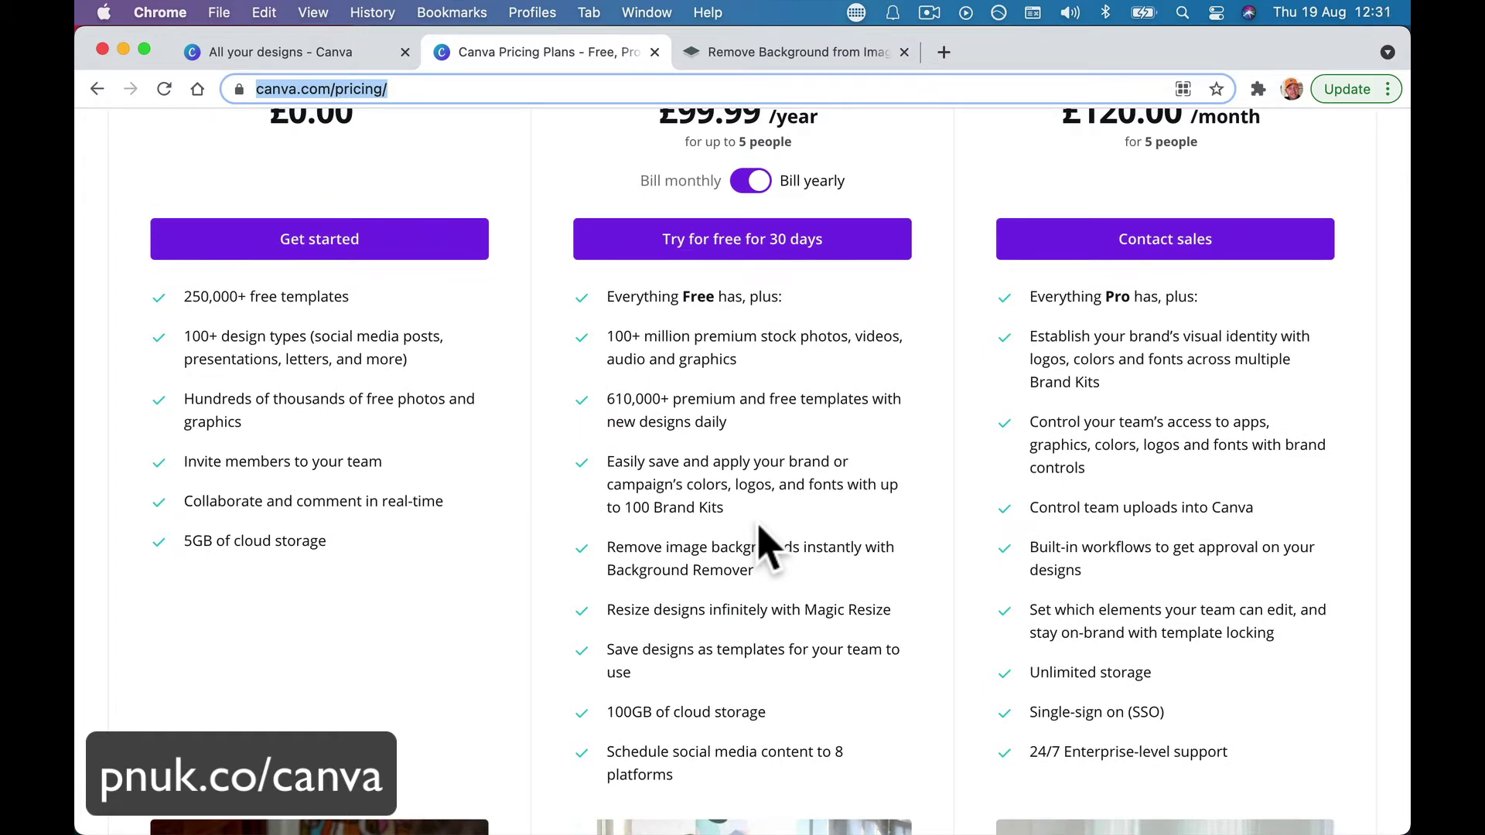
scroll(766, 545, "down", 2)
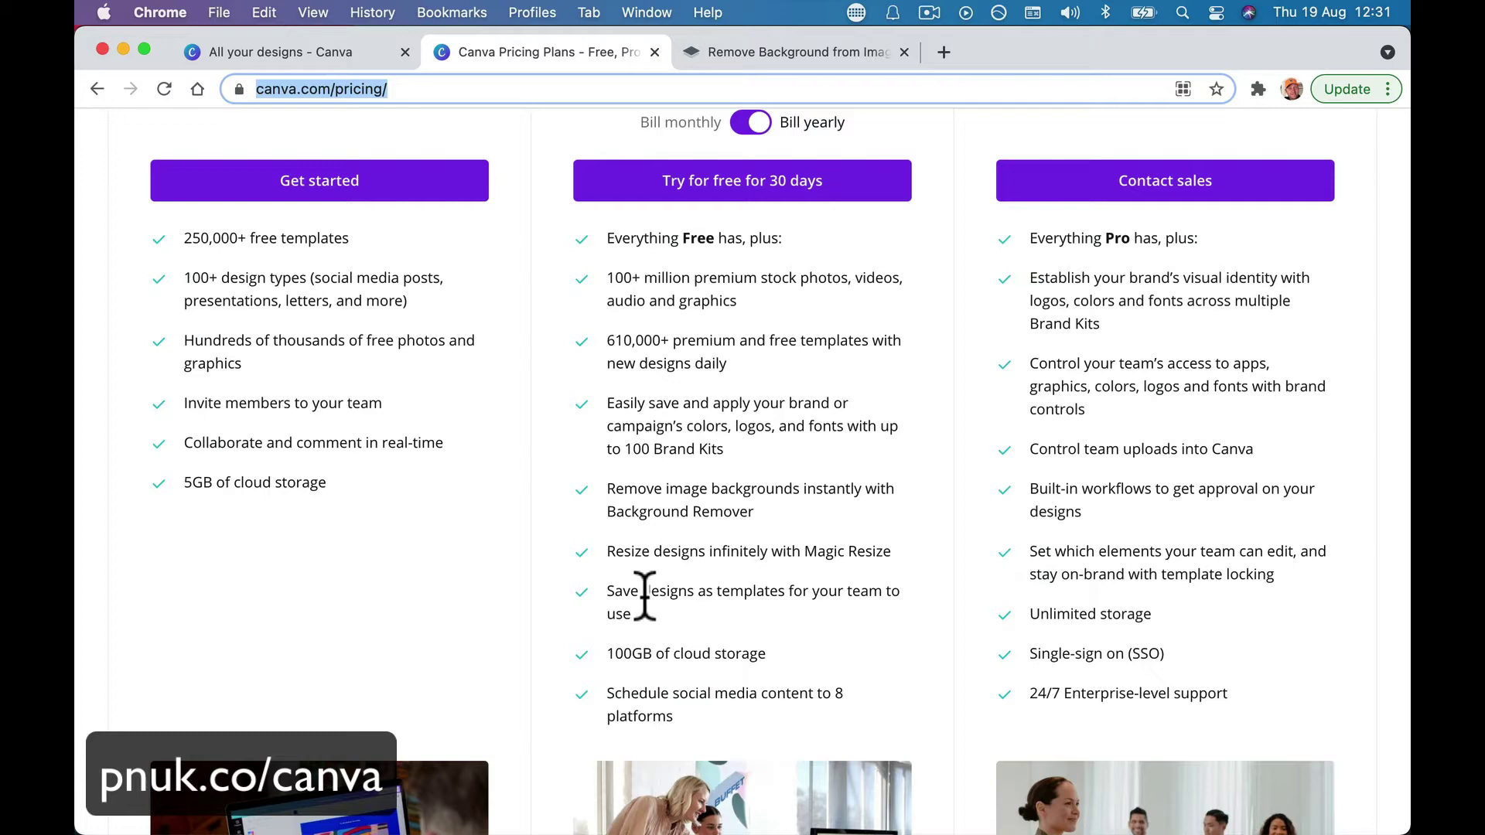
scroll(645, 596, "up", 5)
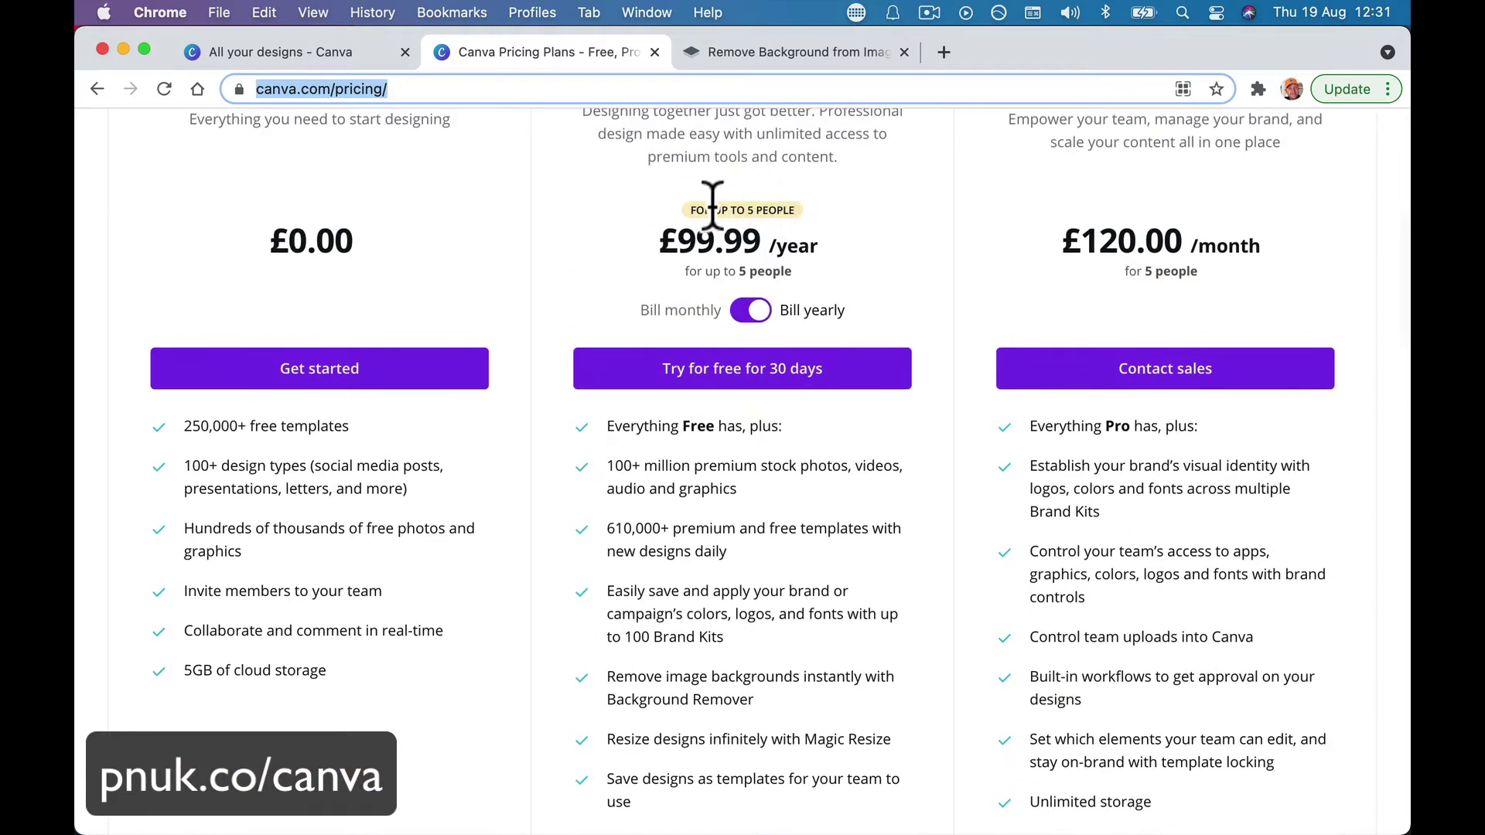
scroll(822, 246, "up", 7)
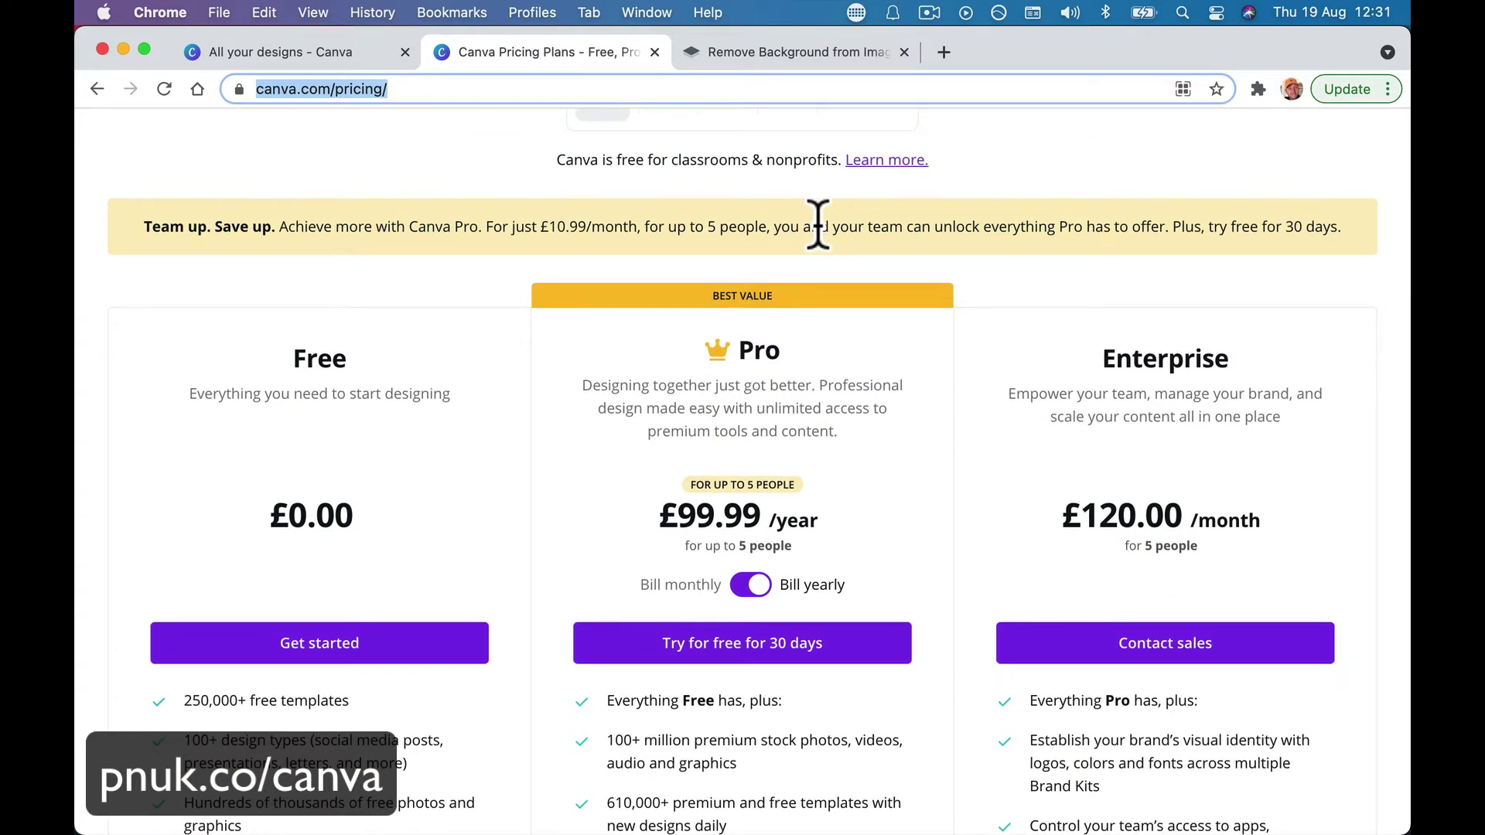
left_click(744, 586)
left_click(748, 589)
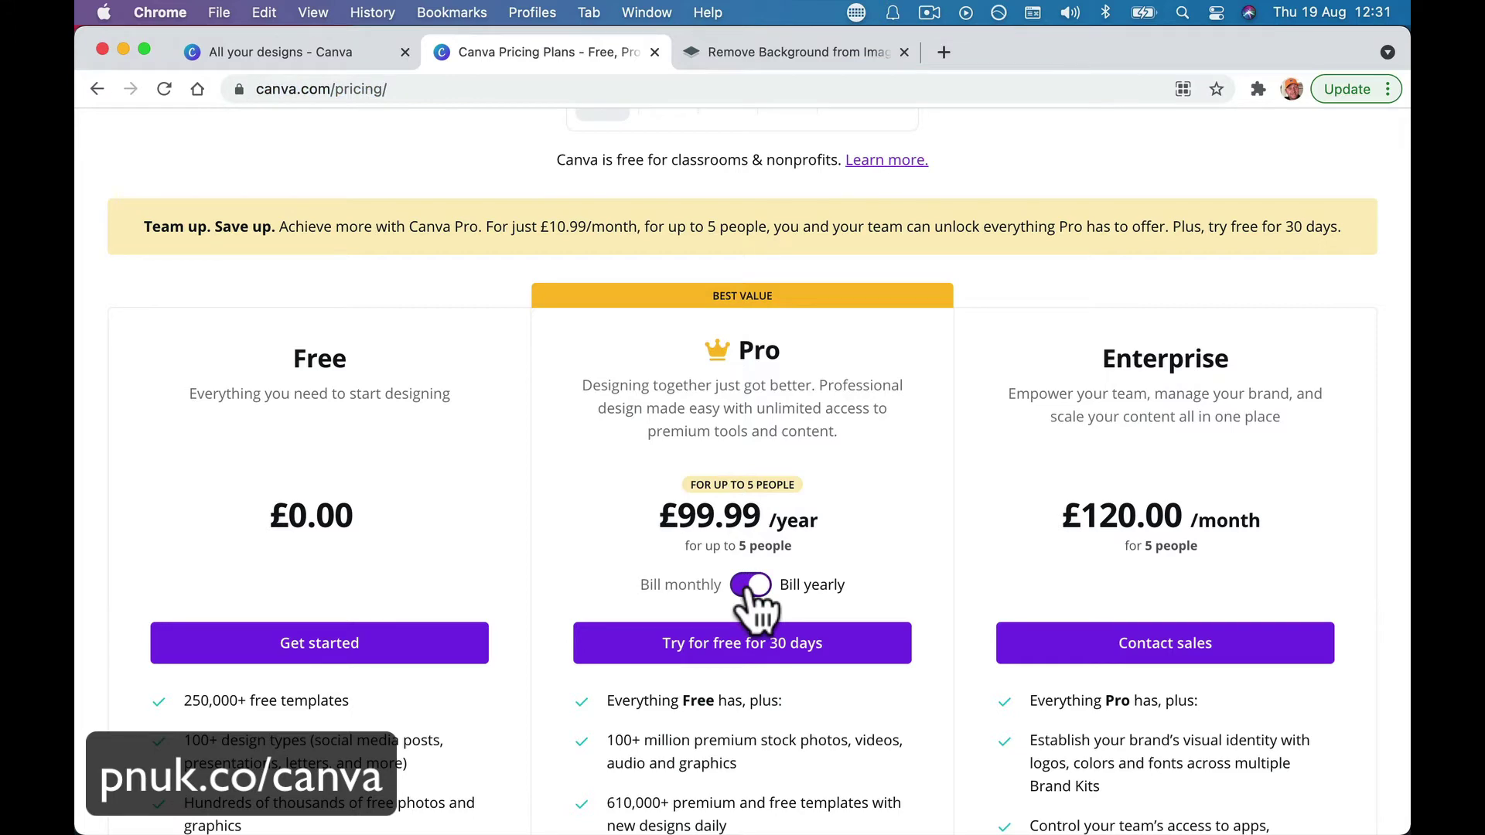
left_click(747, 590)
left_click(748, 589)
Return to the designs overview, search the new design types for "you" and create a blank YouTube Thumbnail.
left_click(375, 54)
left_click(1269, 148)
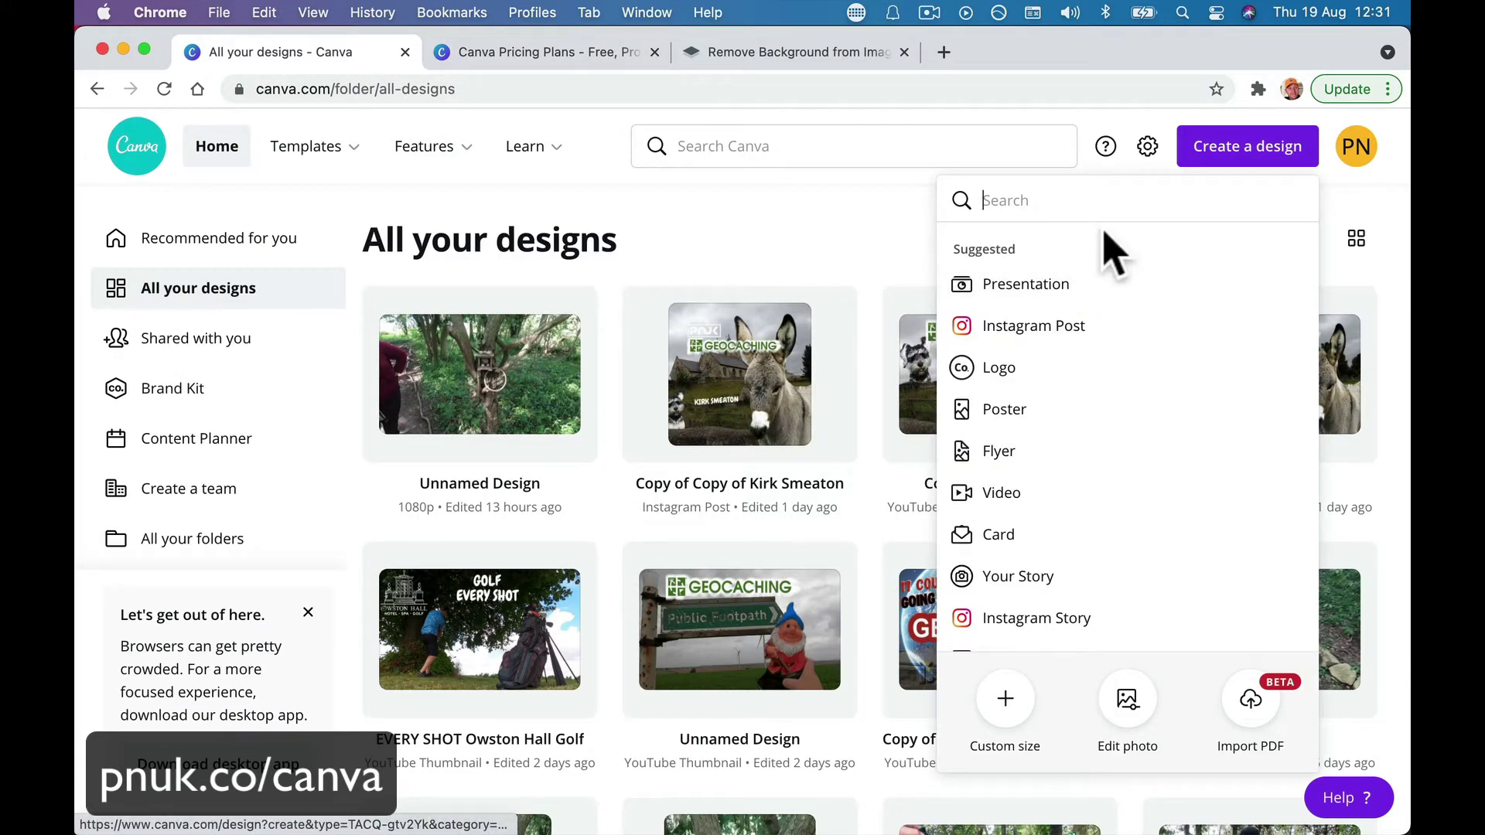
type("you")
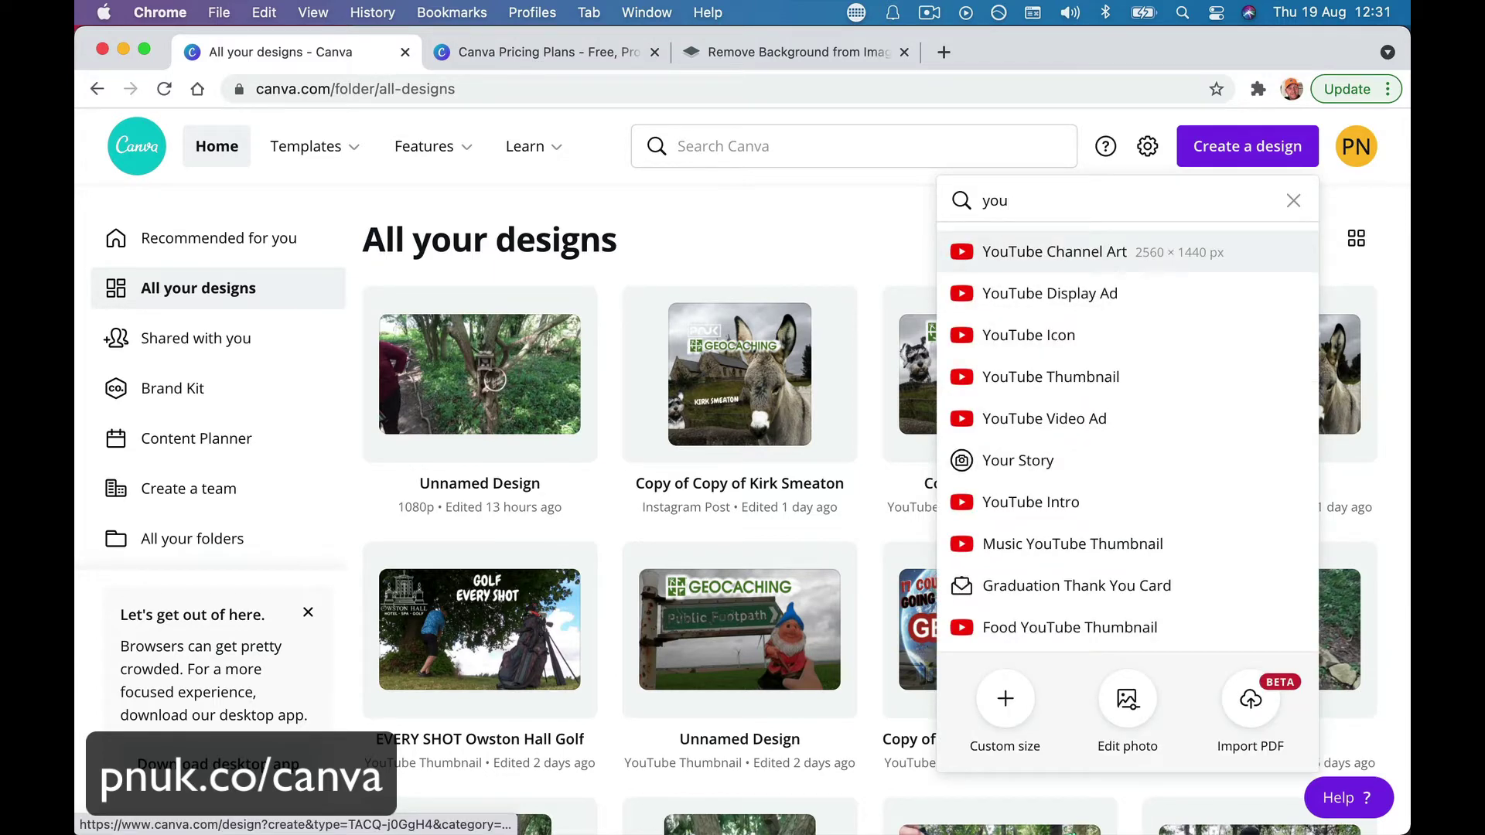
left_click(1058, 352)
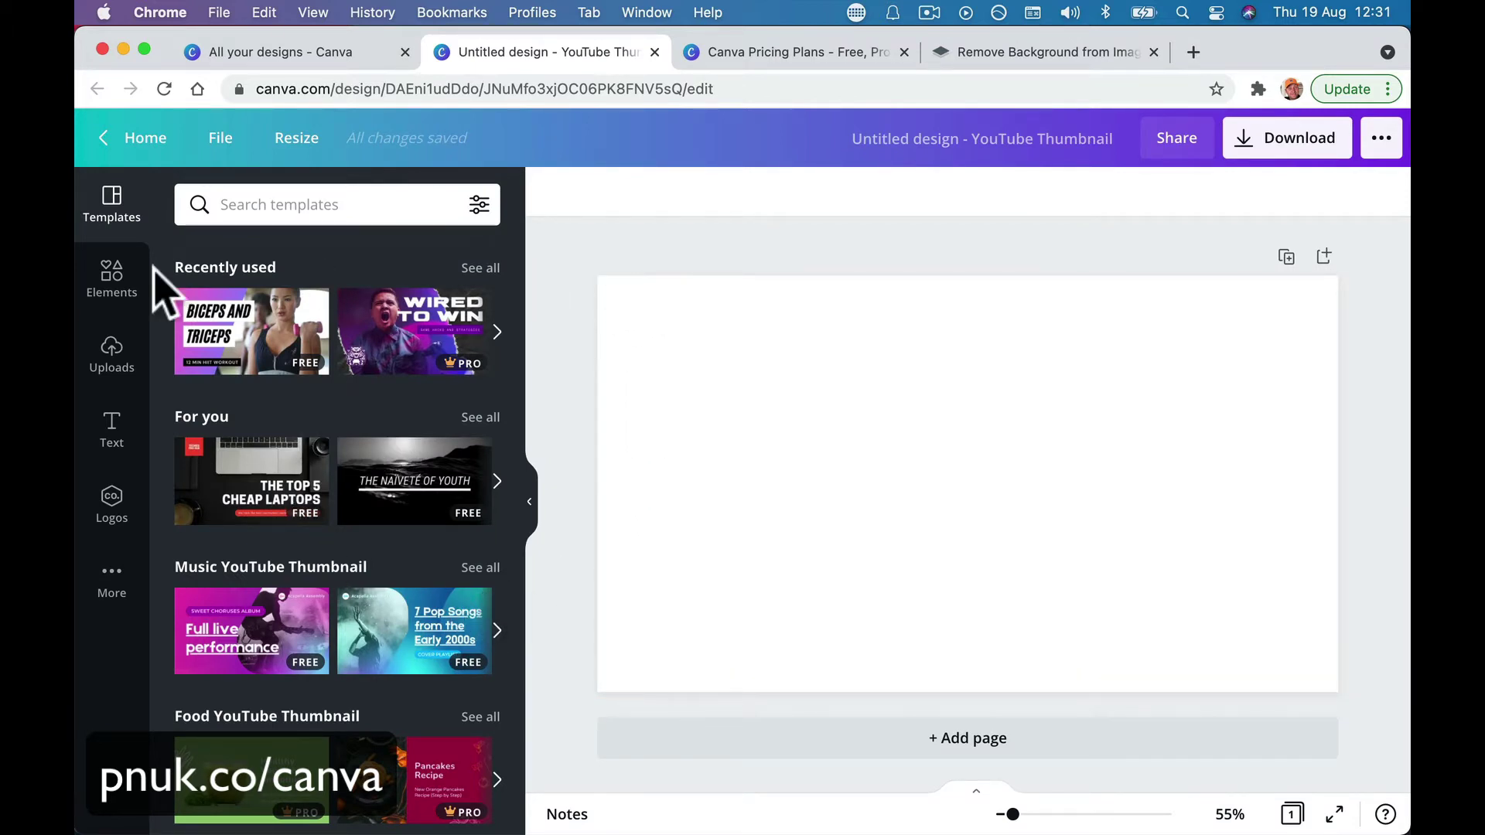
Add the uploaded photo of the Public Footpath sign with the gnome to the blank page.
left_click(114, 355)
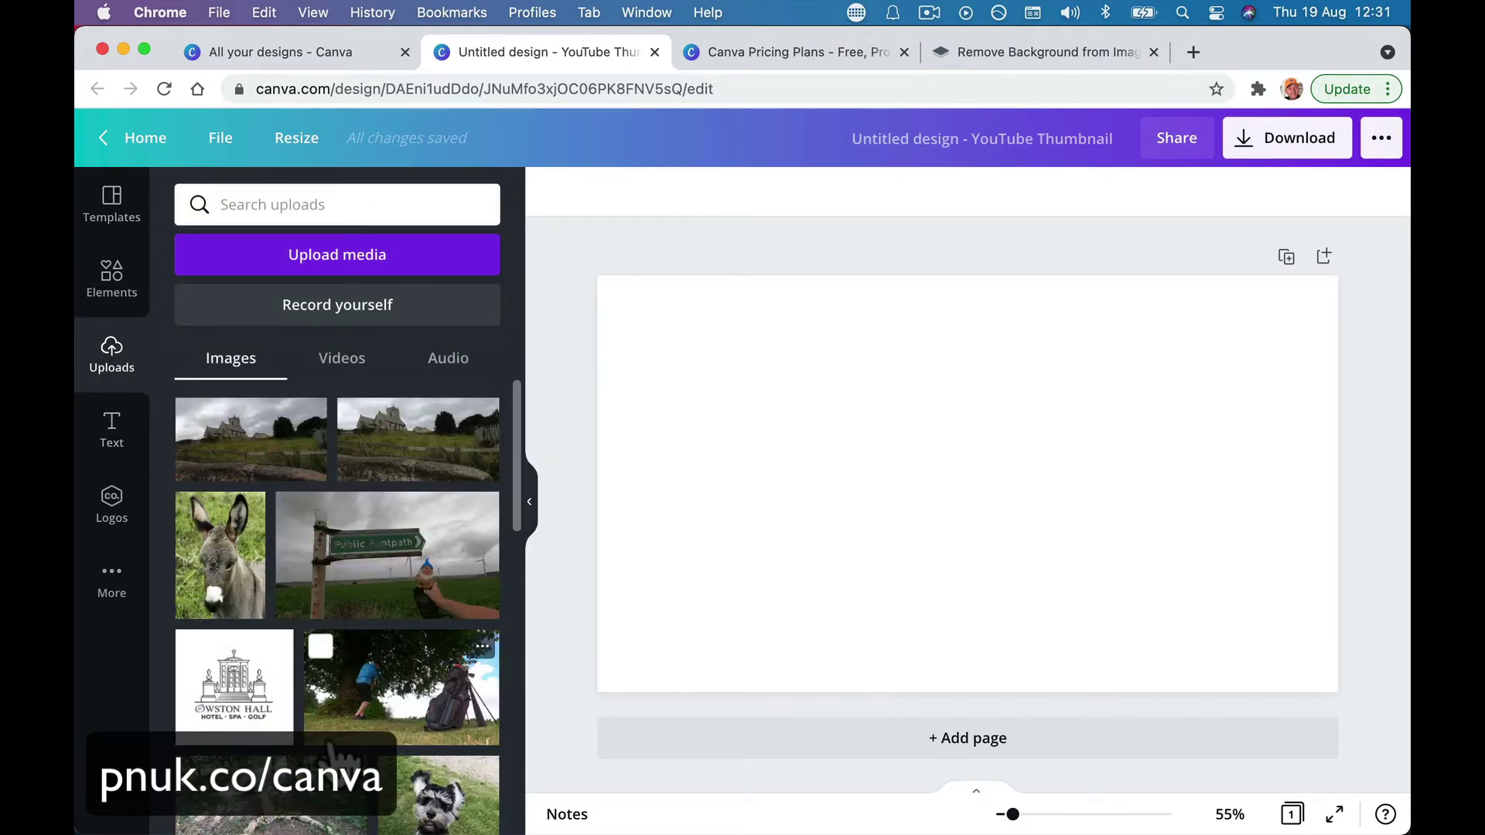
scroll(468, 658, "down", 3)
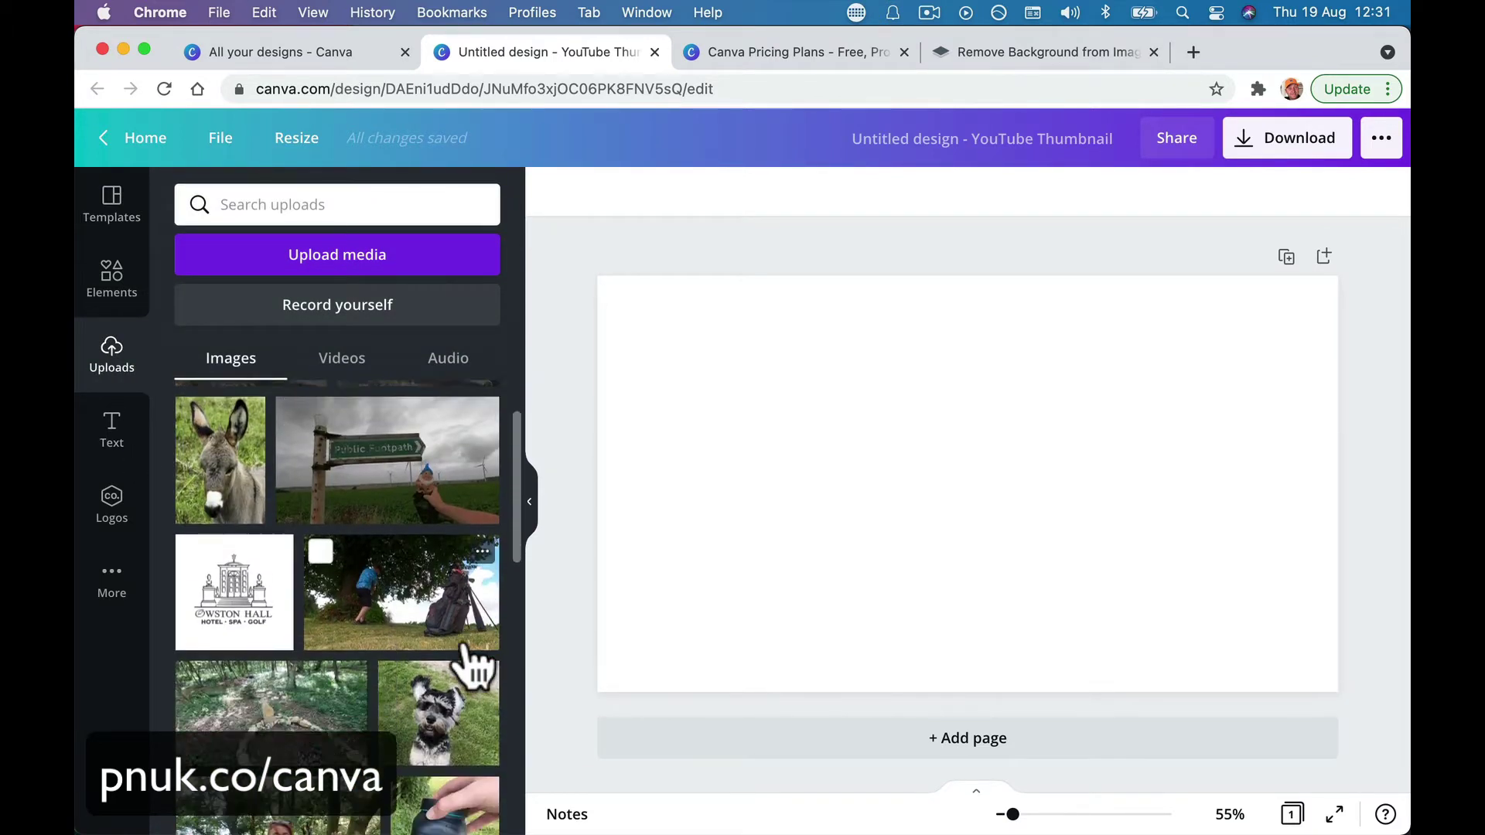
scroll(468, 665, "up", 3)
left_click(388, 540)
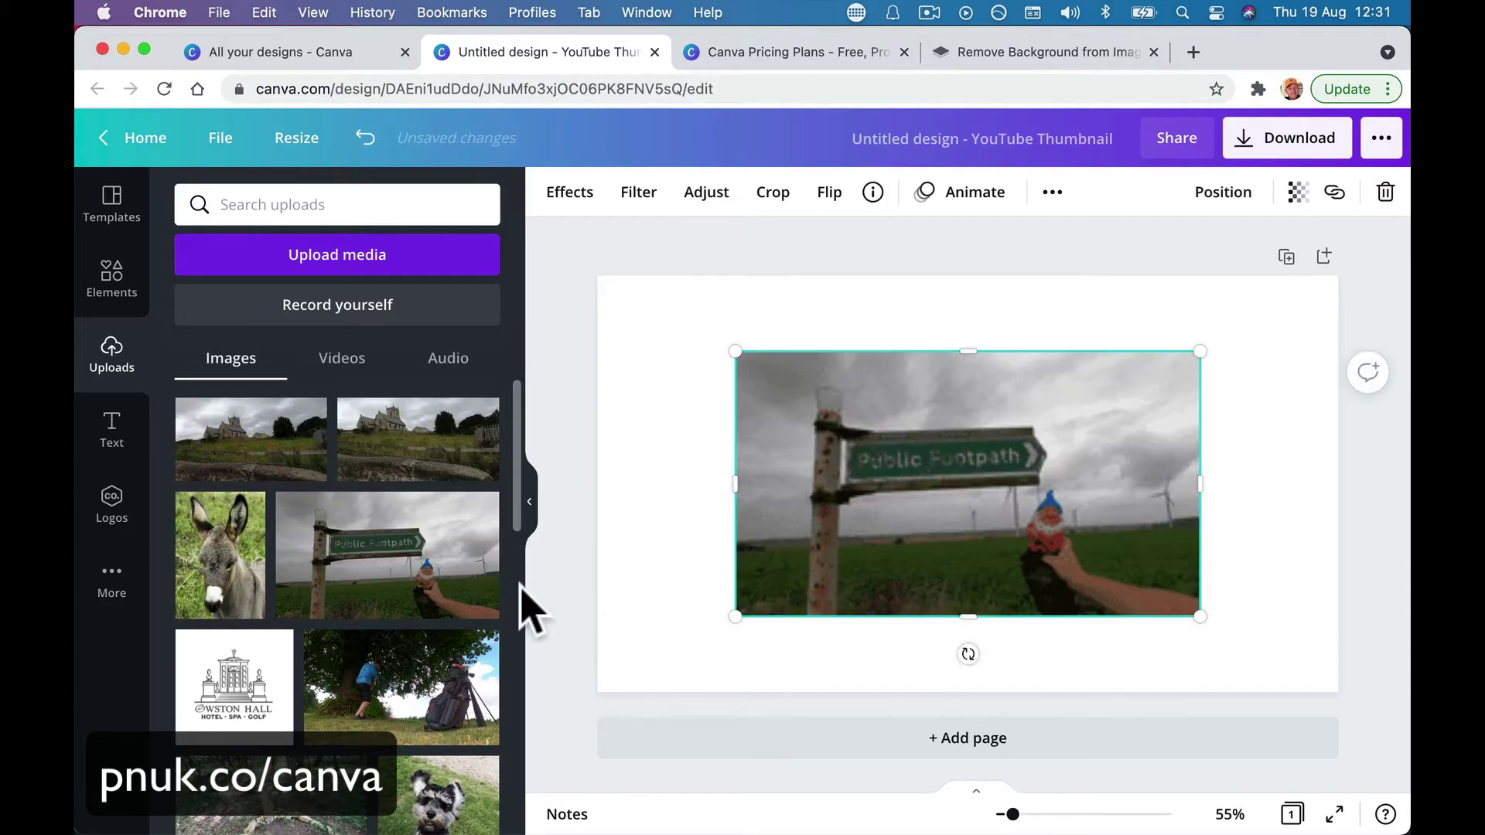
Enlarge the footpath sign photo to span the page width and reposition it as the background.
left_click_drag(738, 618, 623, 745)
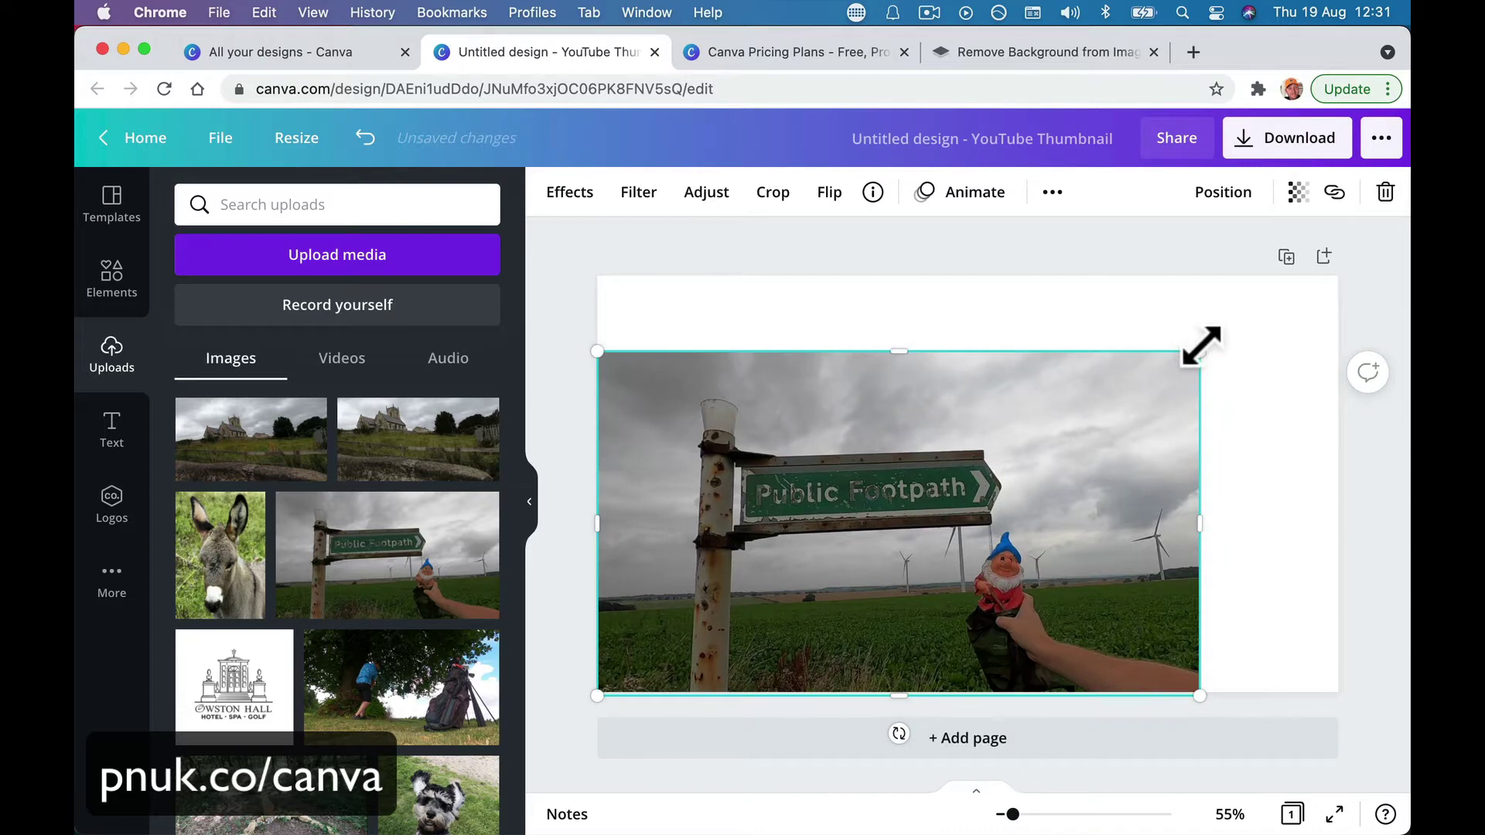
left_click_drag(1199, 351, 1396, 240)
left_click_drag(987, 531, 973, 528)
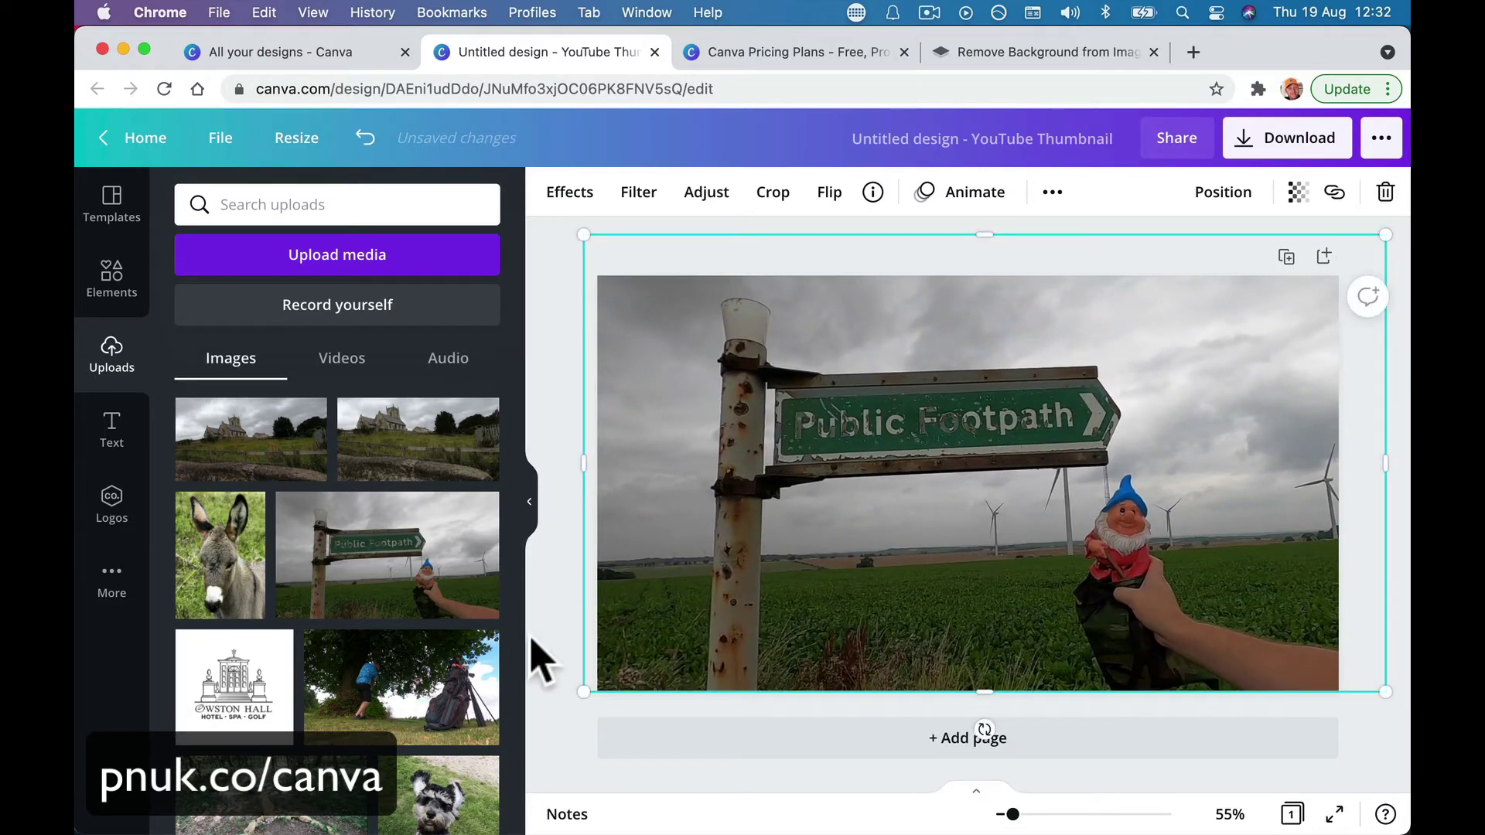
left_click_drag(818, 565, 815, 557)
Add the uploaded dog photo, enlarge it and place it over the middle of the background.
scroll(422, 653, "down", 3)
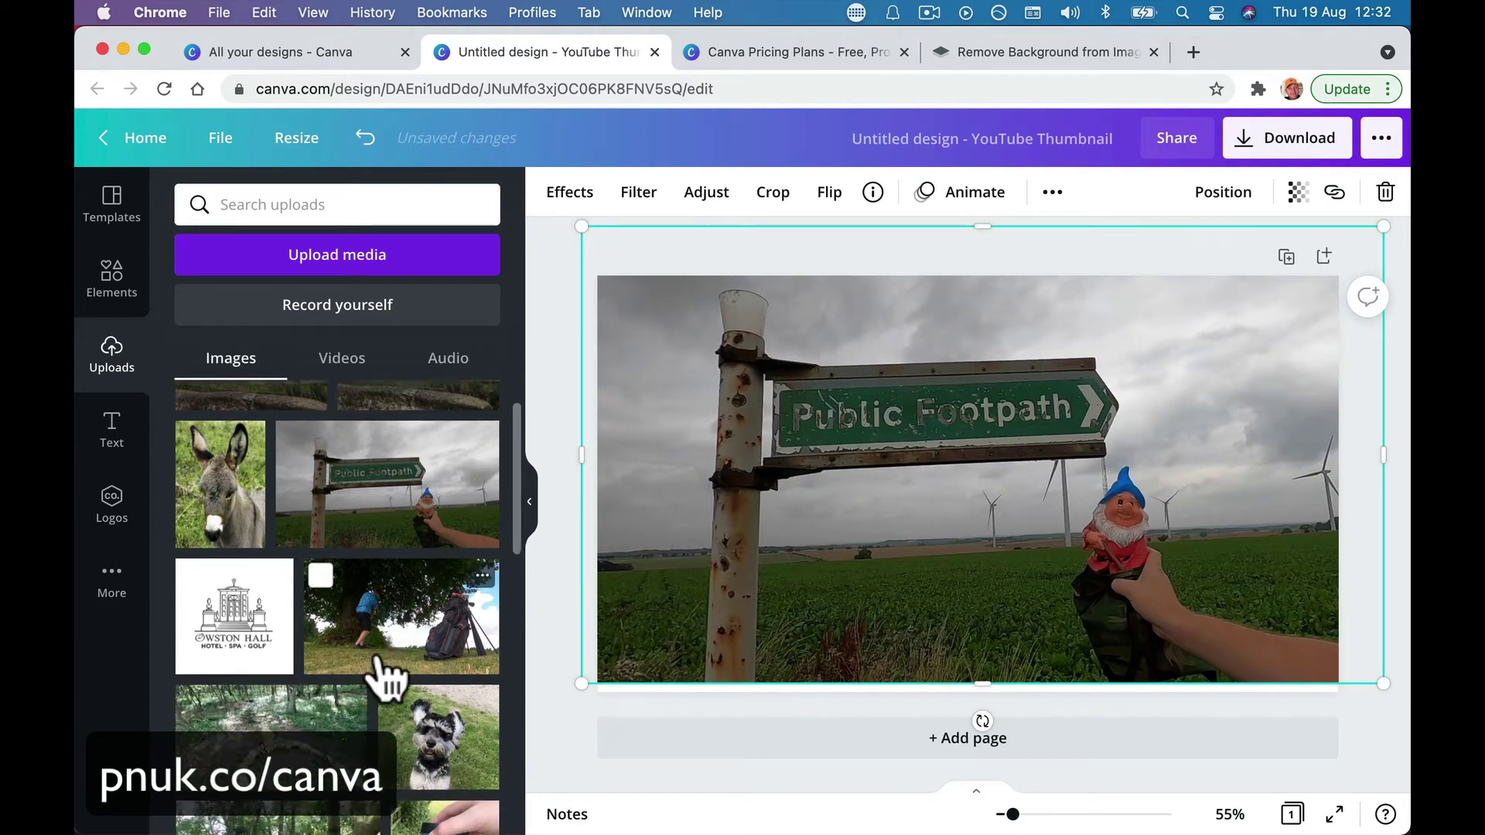
left_click(440, 691)
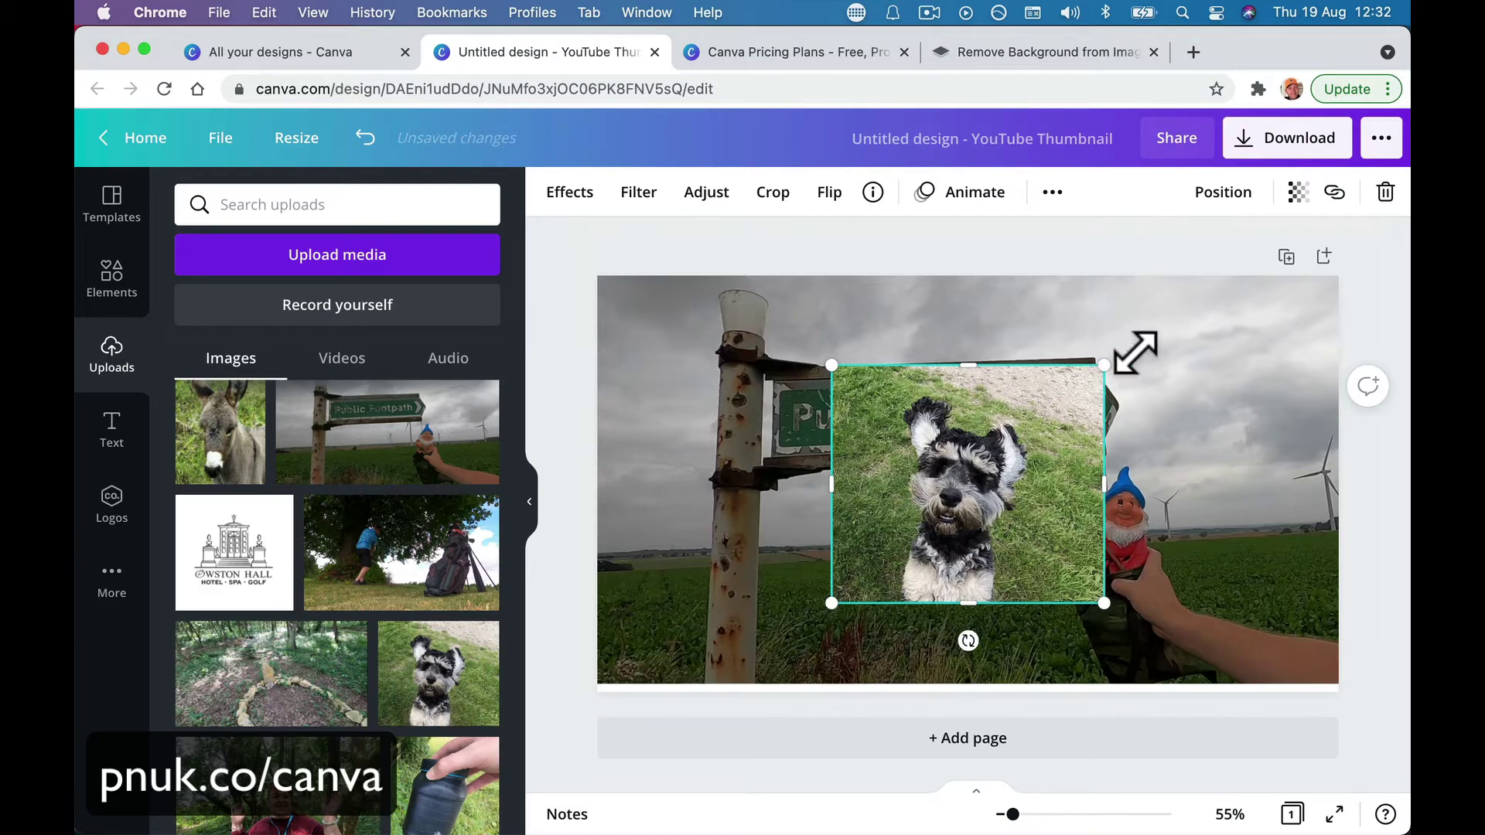
left_click_drag(1106, 364, 1216, 272)
left_click_drag(1015, 454, 950, 495)
Enlarge the footpath sign photo slightly so it covers the strip along the page's lower edge.
left_click(589, 708)
left_click(643, 644)
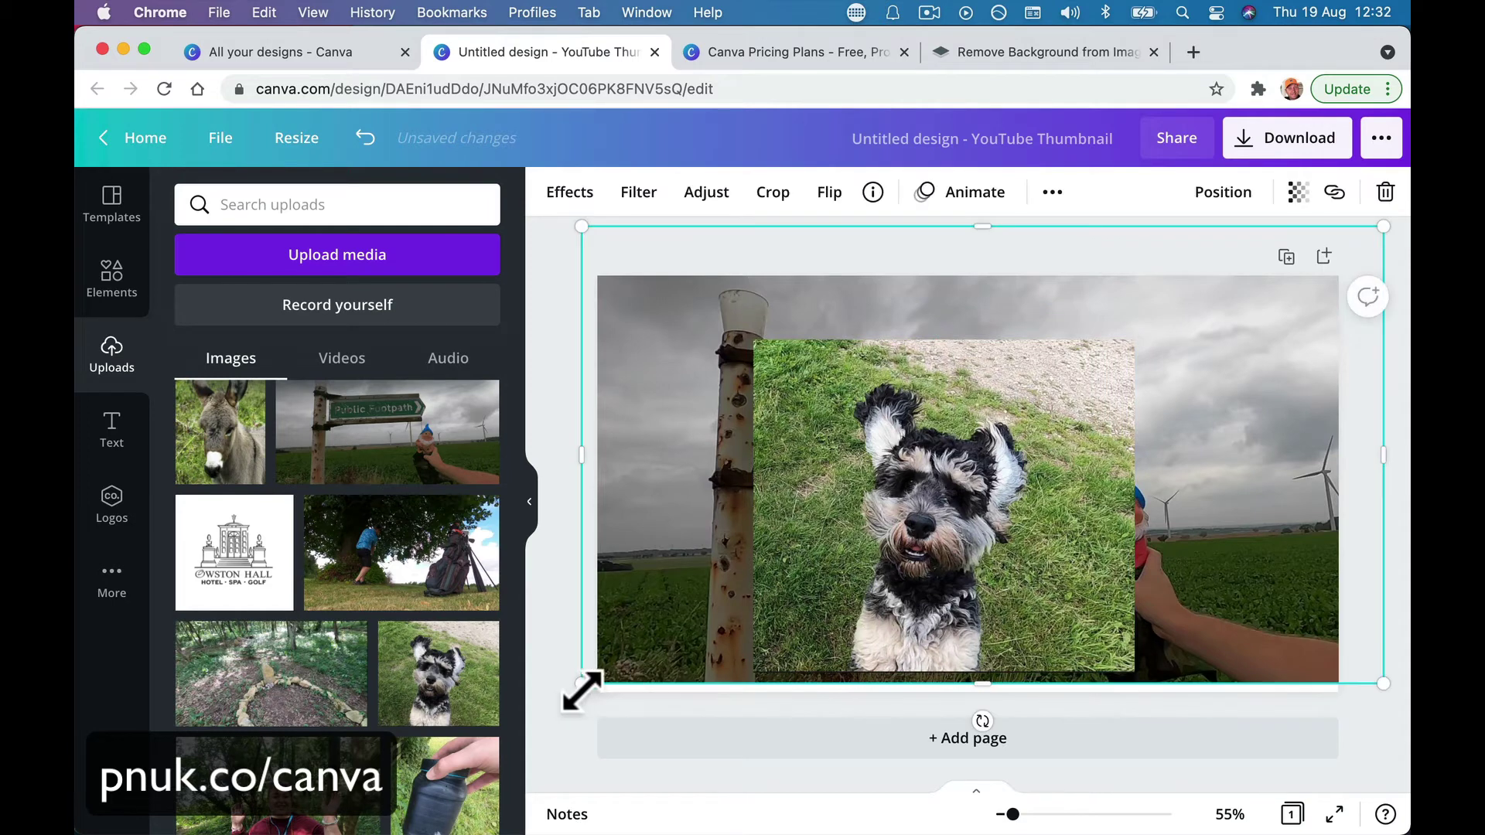
left_click_drag(577, 690, 570, 703)
Download the original file of the uploaded dog photo.
left_click(798, 570)
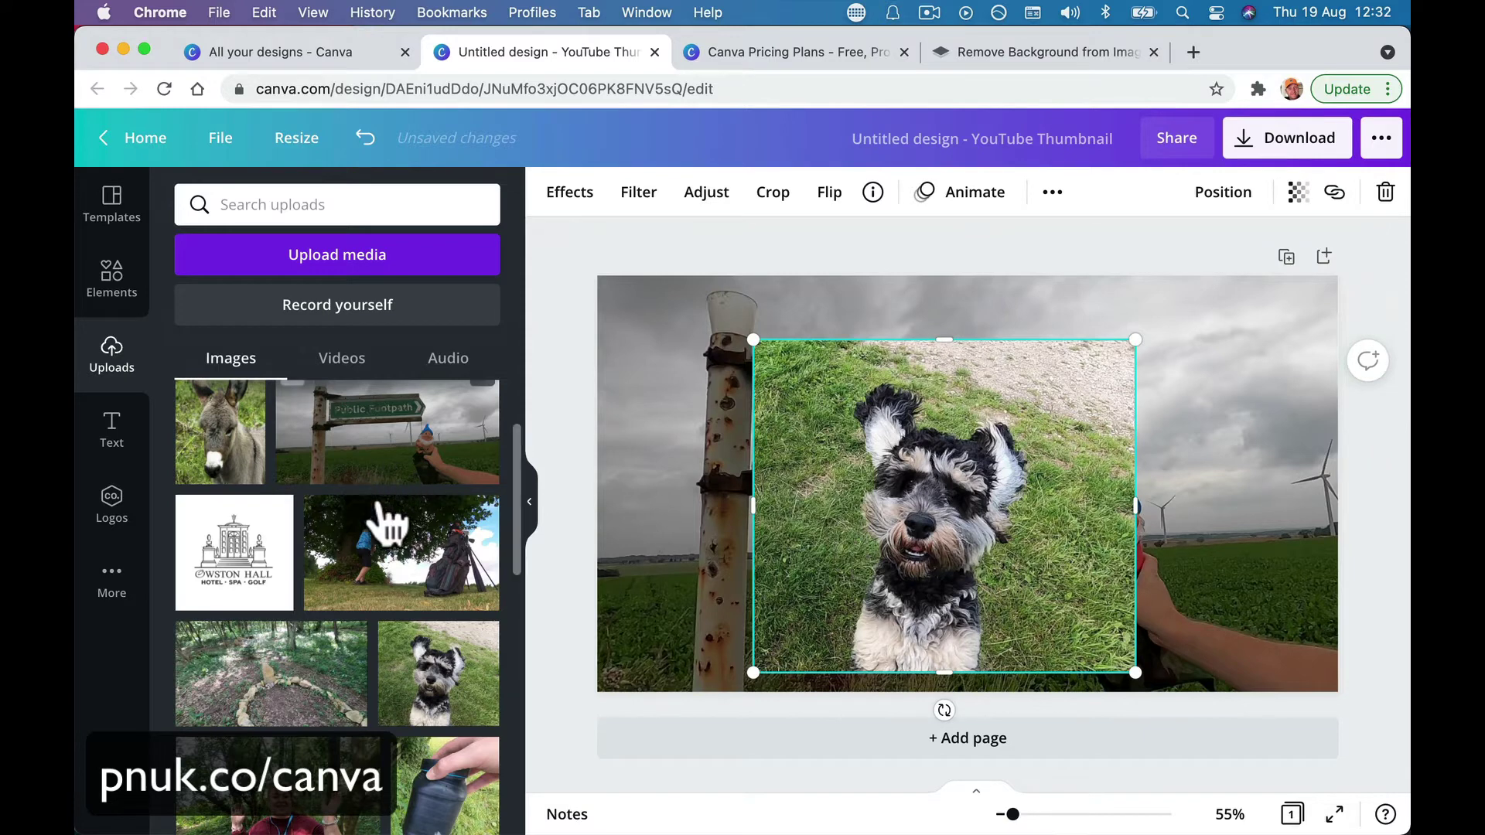
left_click(482, 640)
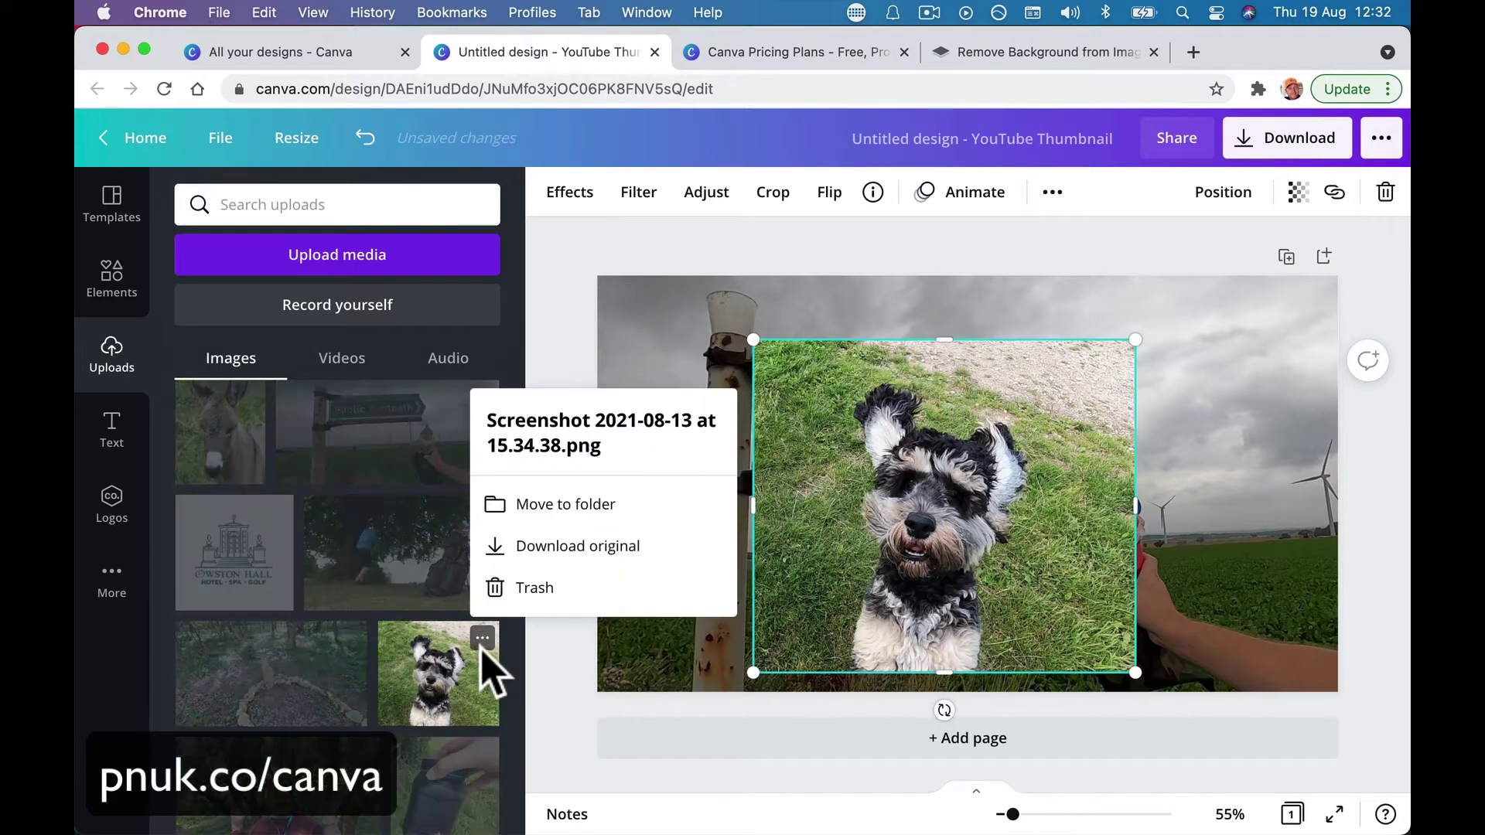
left_click(533, 551)
left_click(783, 367)
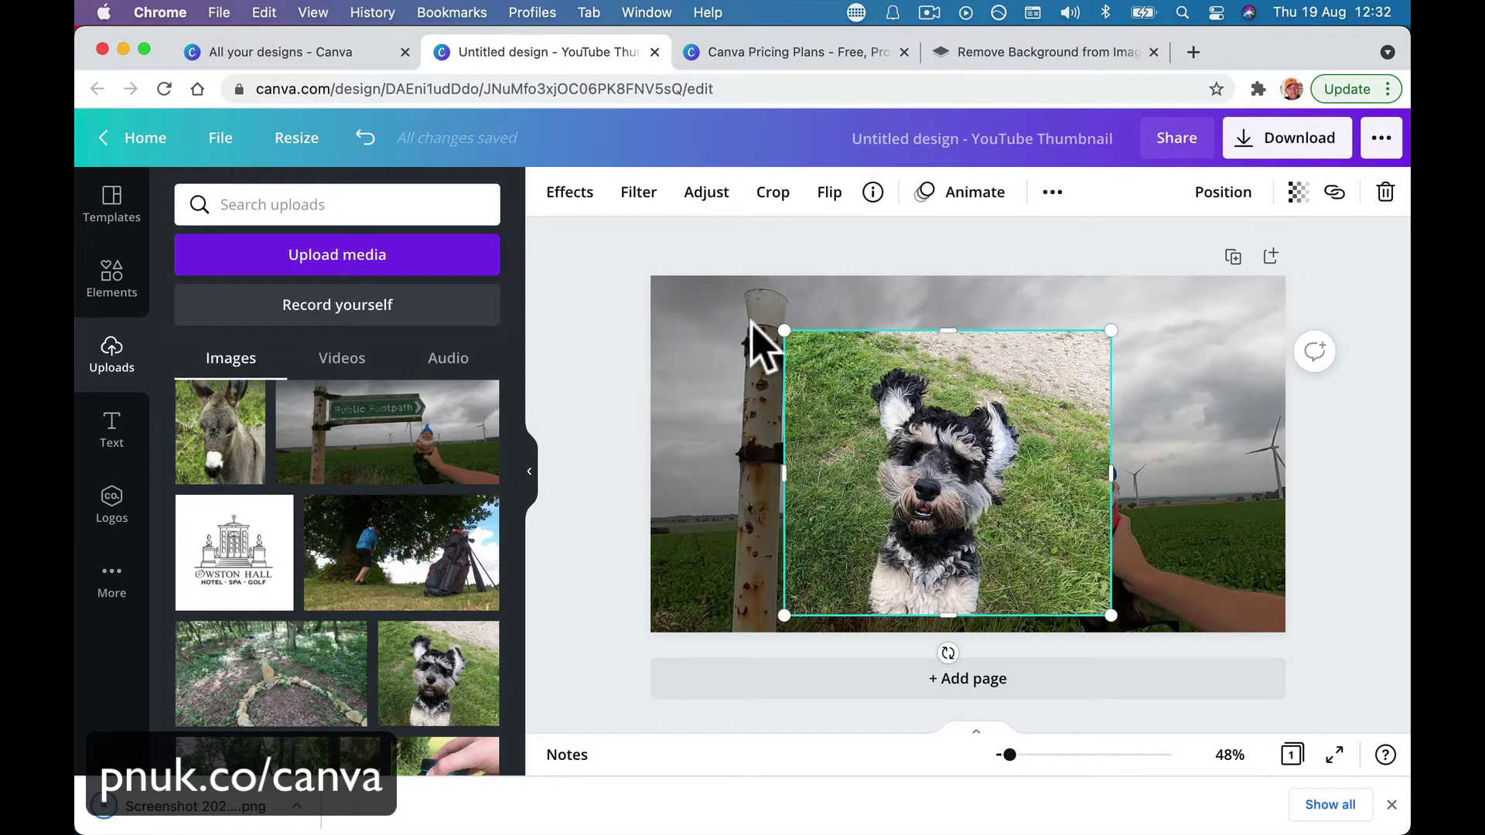
Switch to the remove.bg website and highlight the site name in its web address.
left_click(971, 59)
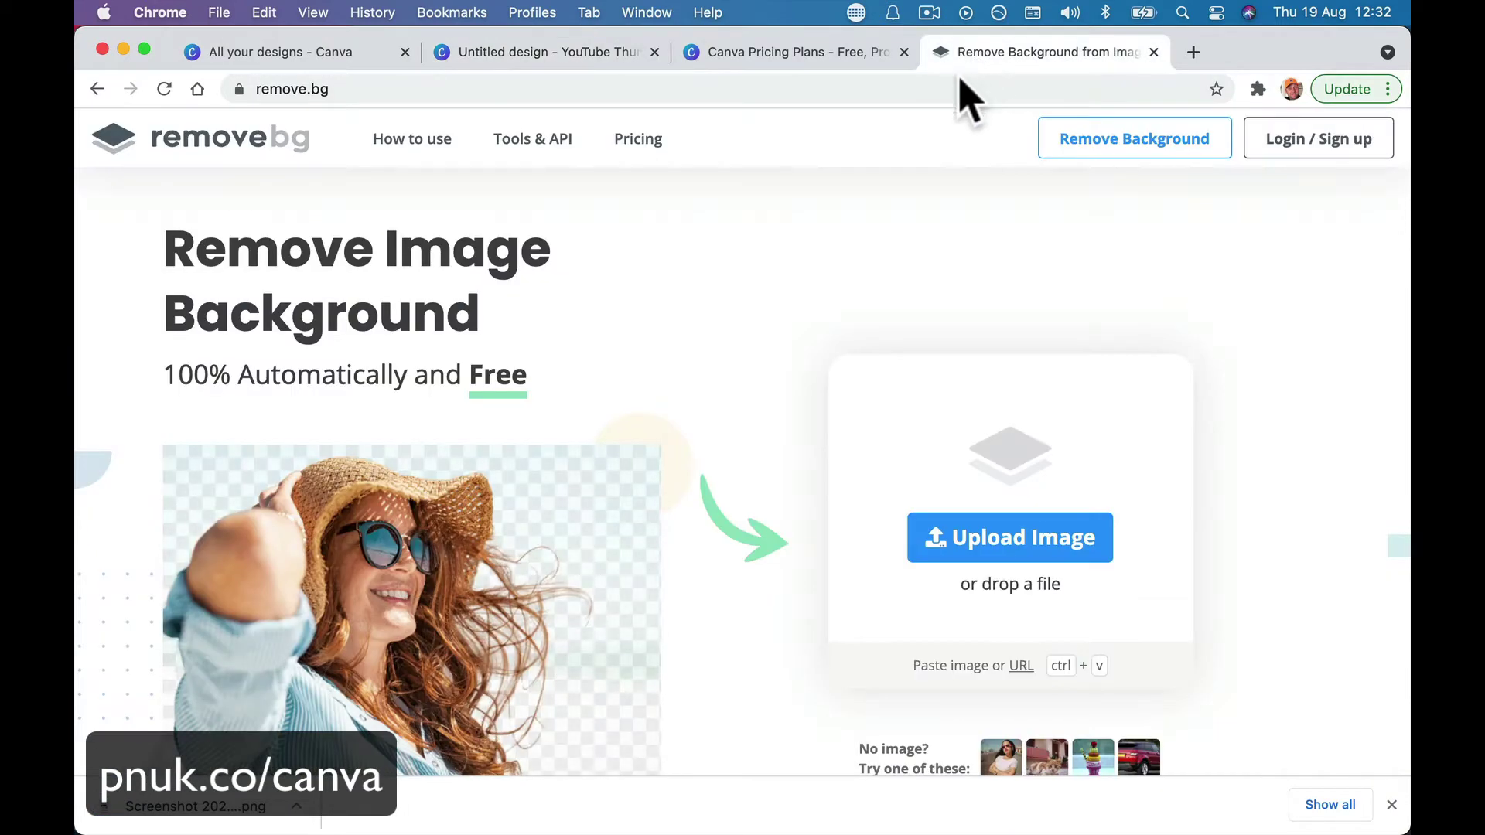
left_click(953, 87)
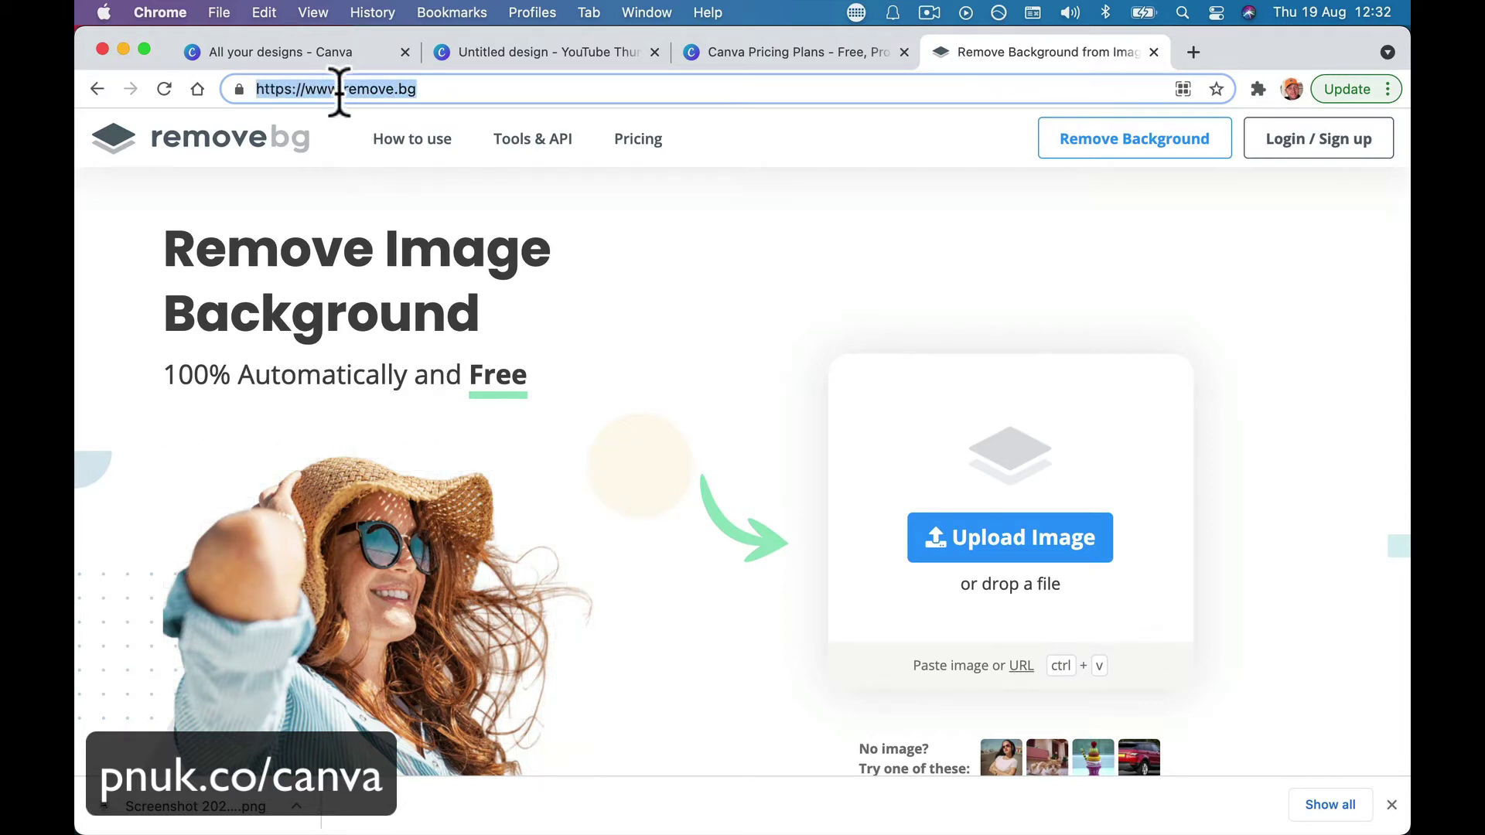
left_click(419, 93)
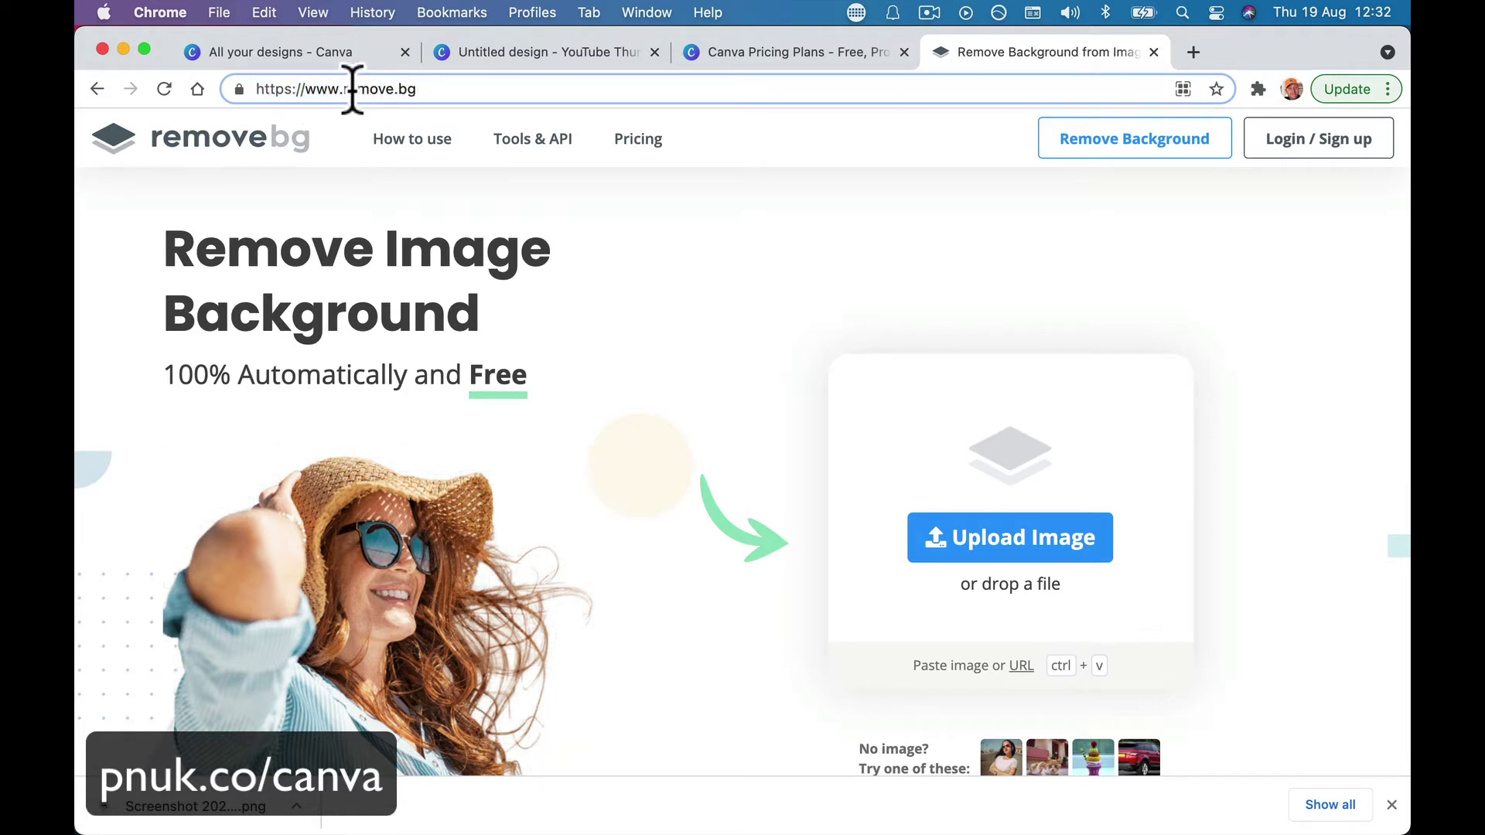
left_click_drag(343, 89, 461, 91)
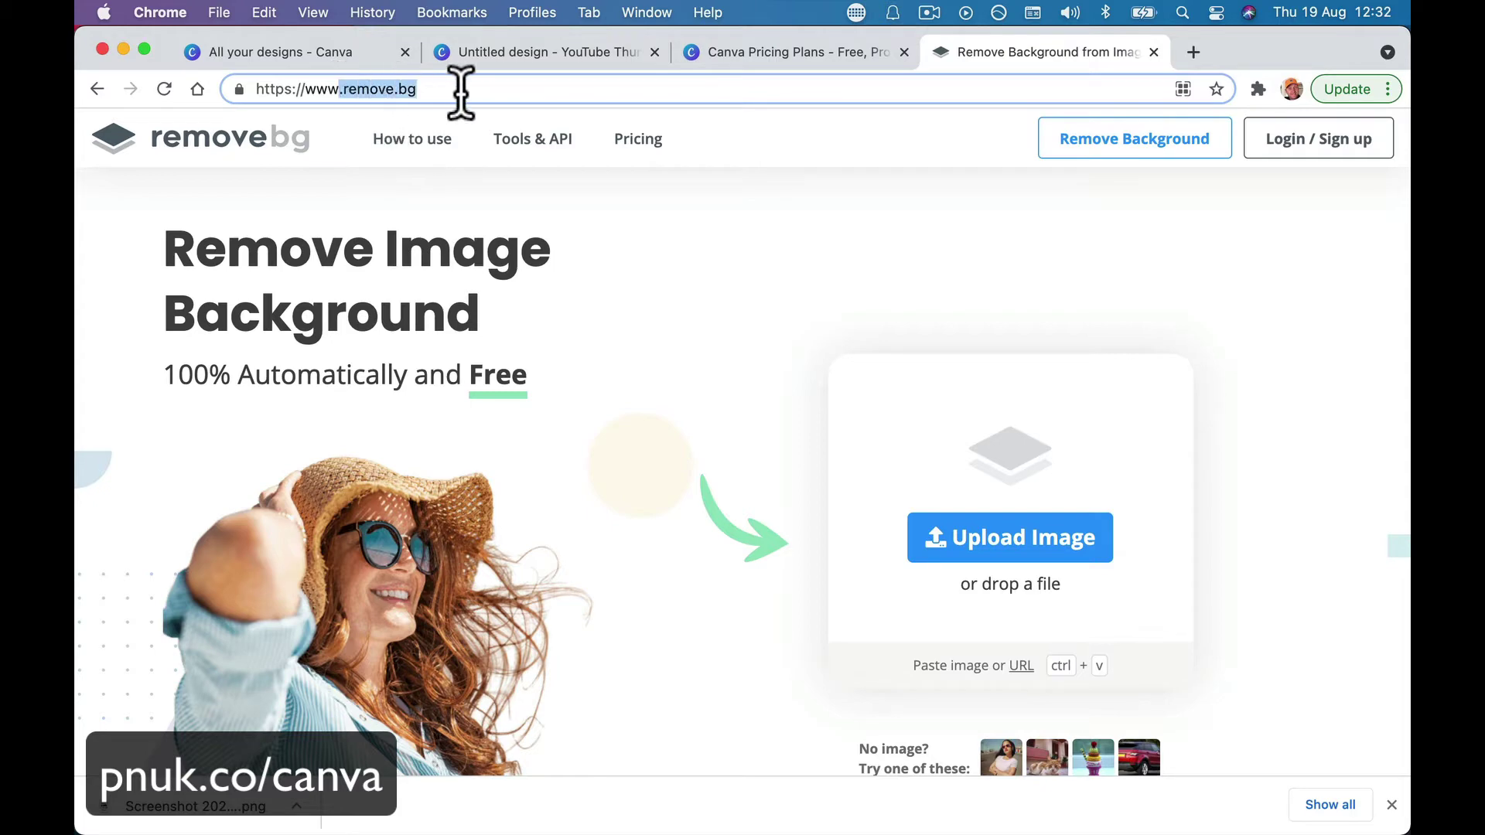
Start an image upload on remove.bg and sort the Downloads folder by Date Added.
left_click(938, 555)
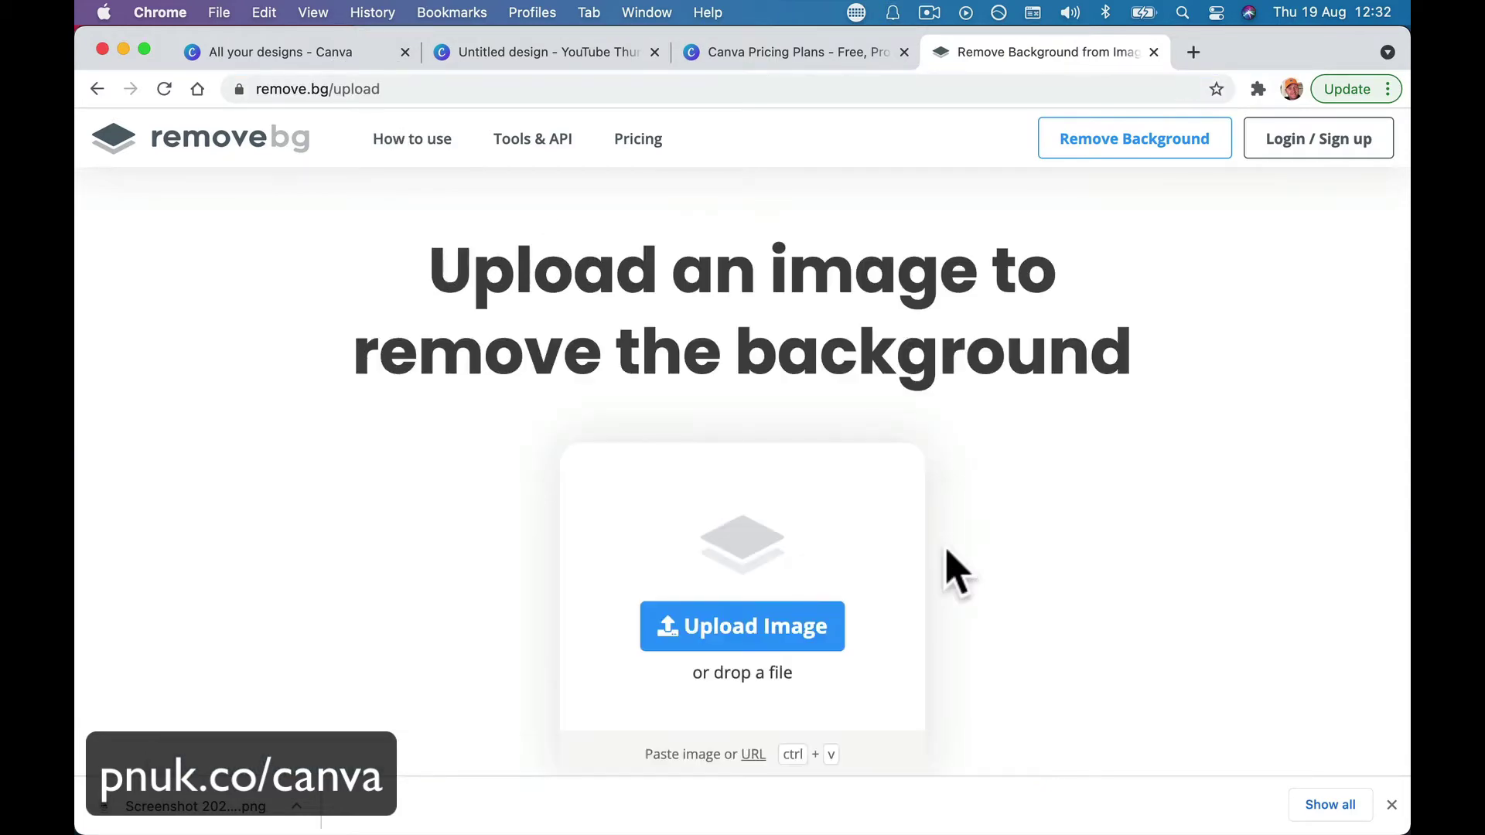
left_click(774, 613)
scroll(453, 570, "down", 3)
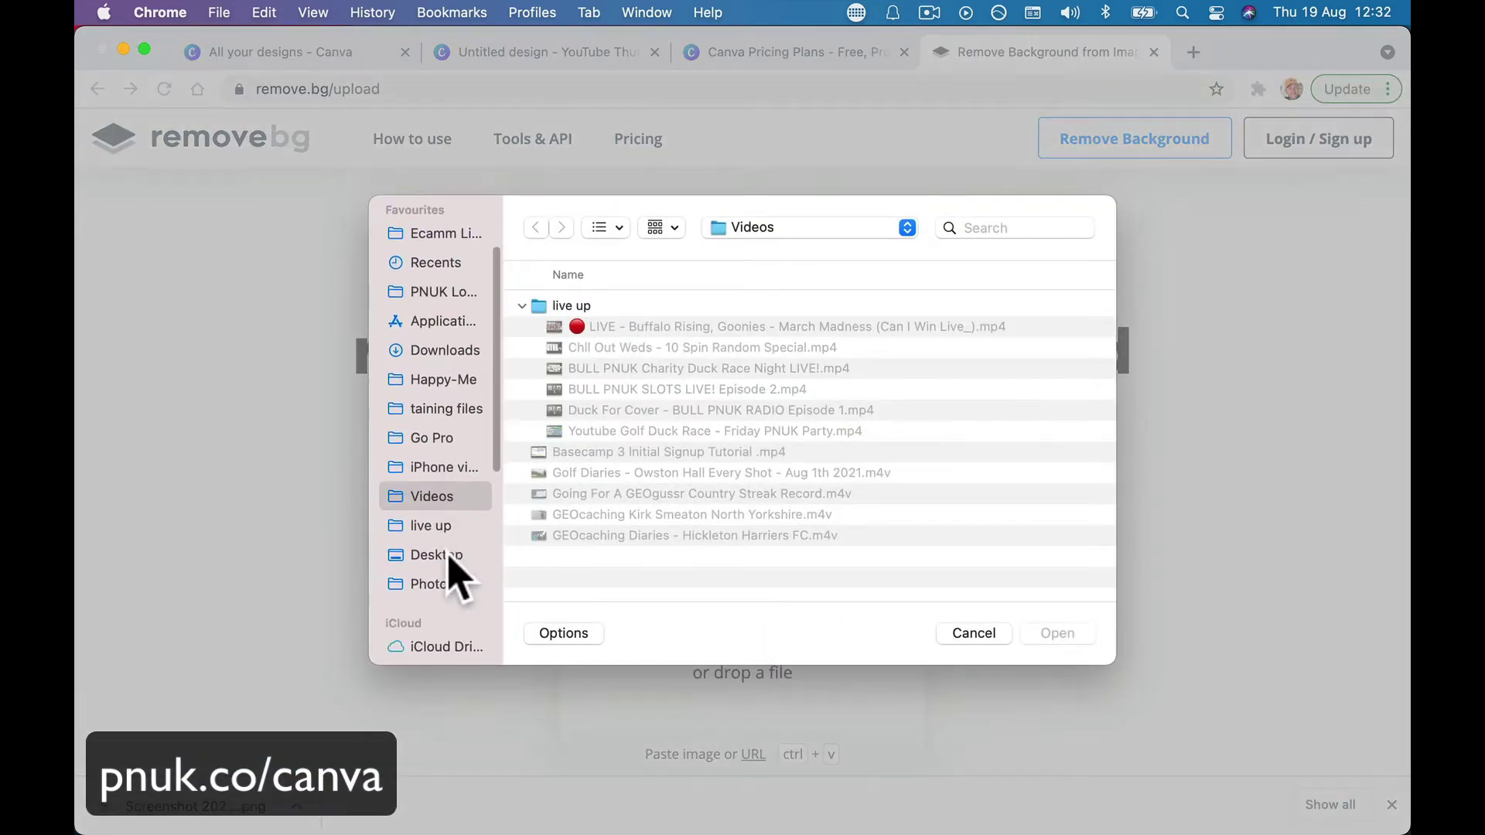
left_click(453, 349)
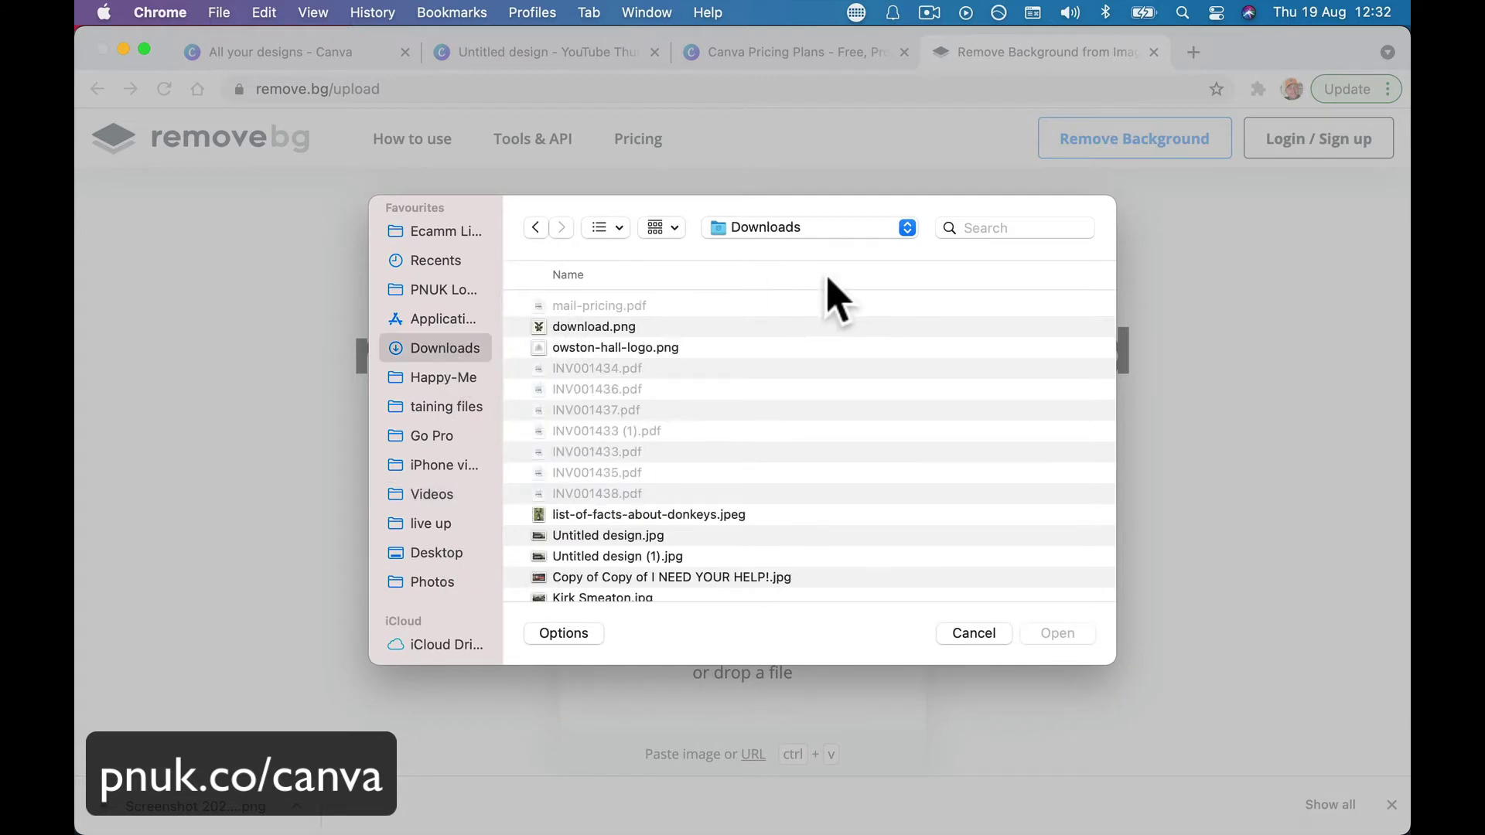
scroll(835, 297, "right", 5)
left_click(1060, 274)
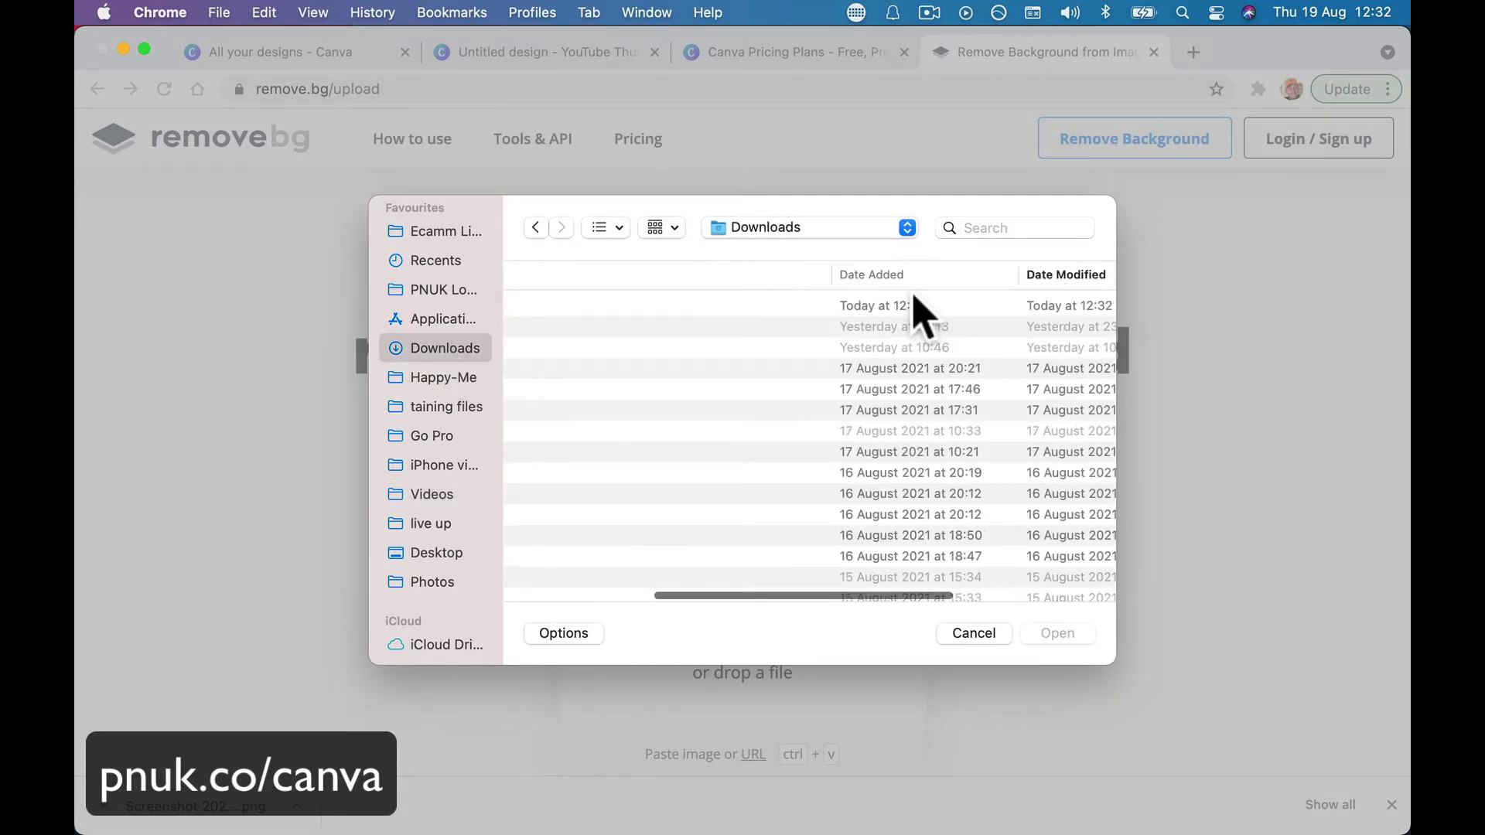
left_click(889, 276)
Upload the newest file in Downloads, the dog photo, to remove.bg for background removal.
scroll(855, 344, "left", 3)
scroll(846, 332, "left", 3)
double_click(770, 308)
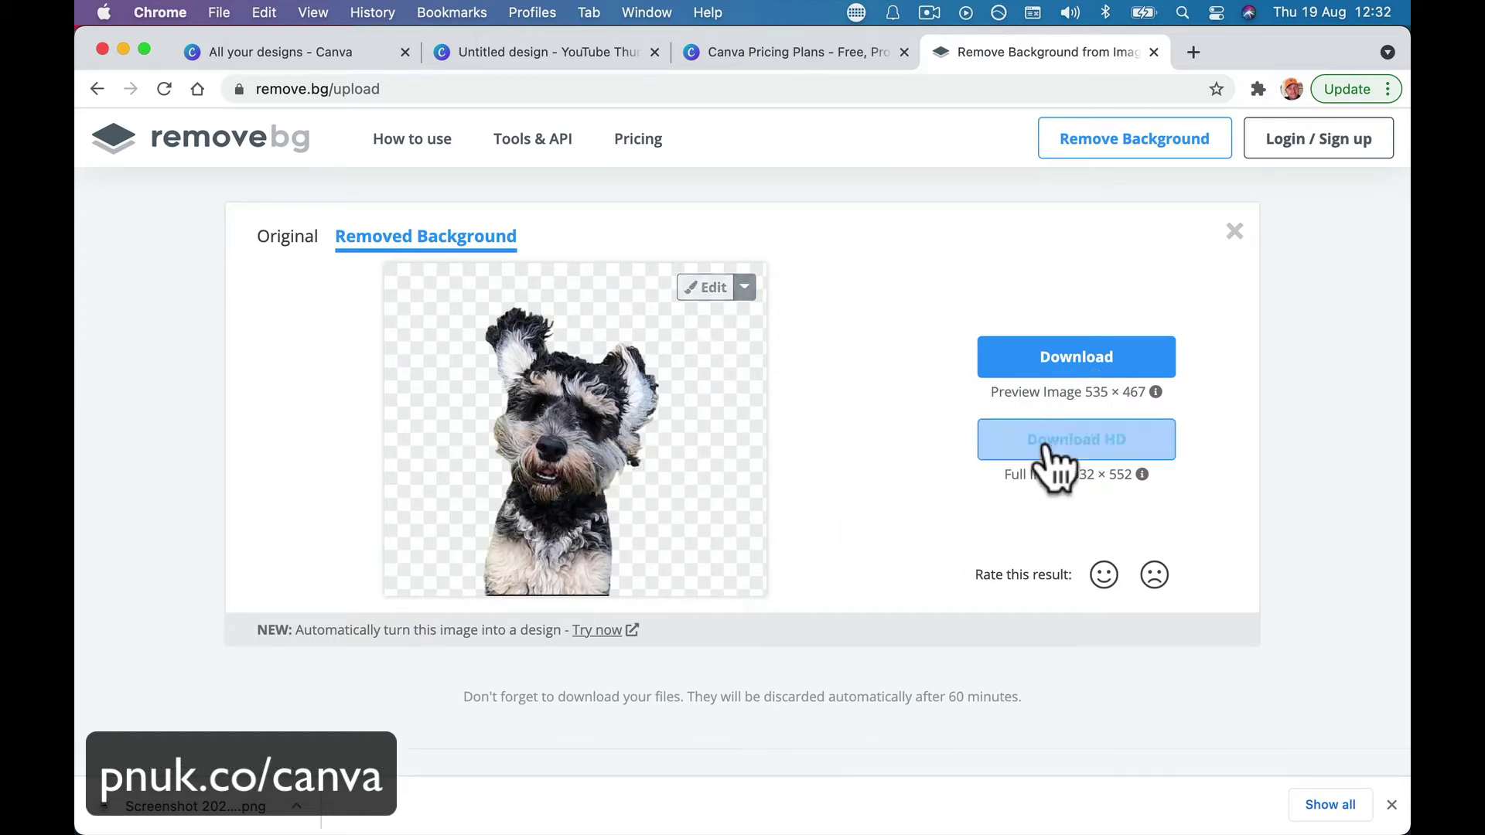
Look at the HD download offer, close it, and check the quality information for the preview and full image sizes.
left_click(1098, 436)
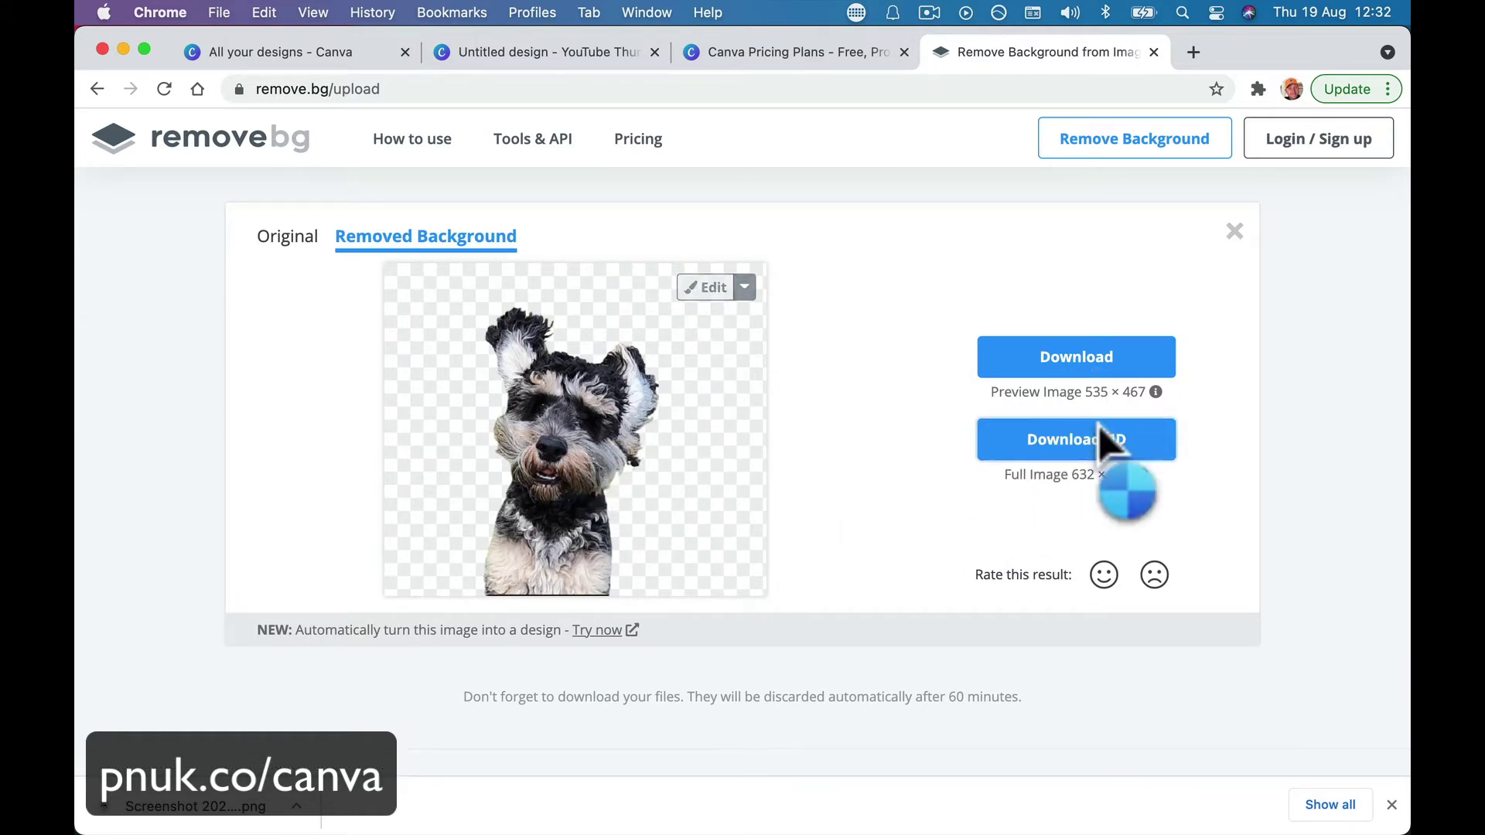
mouse_move(882, 529)
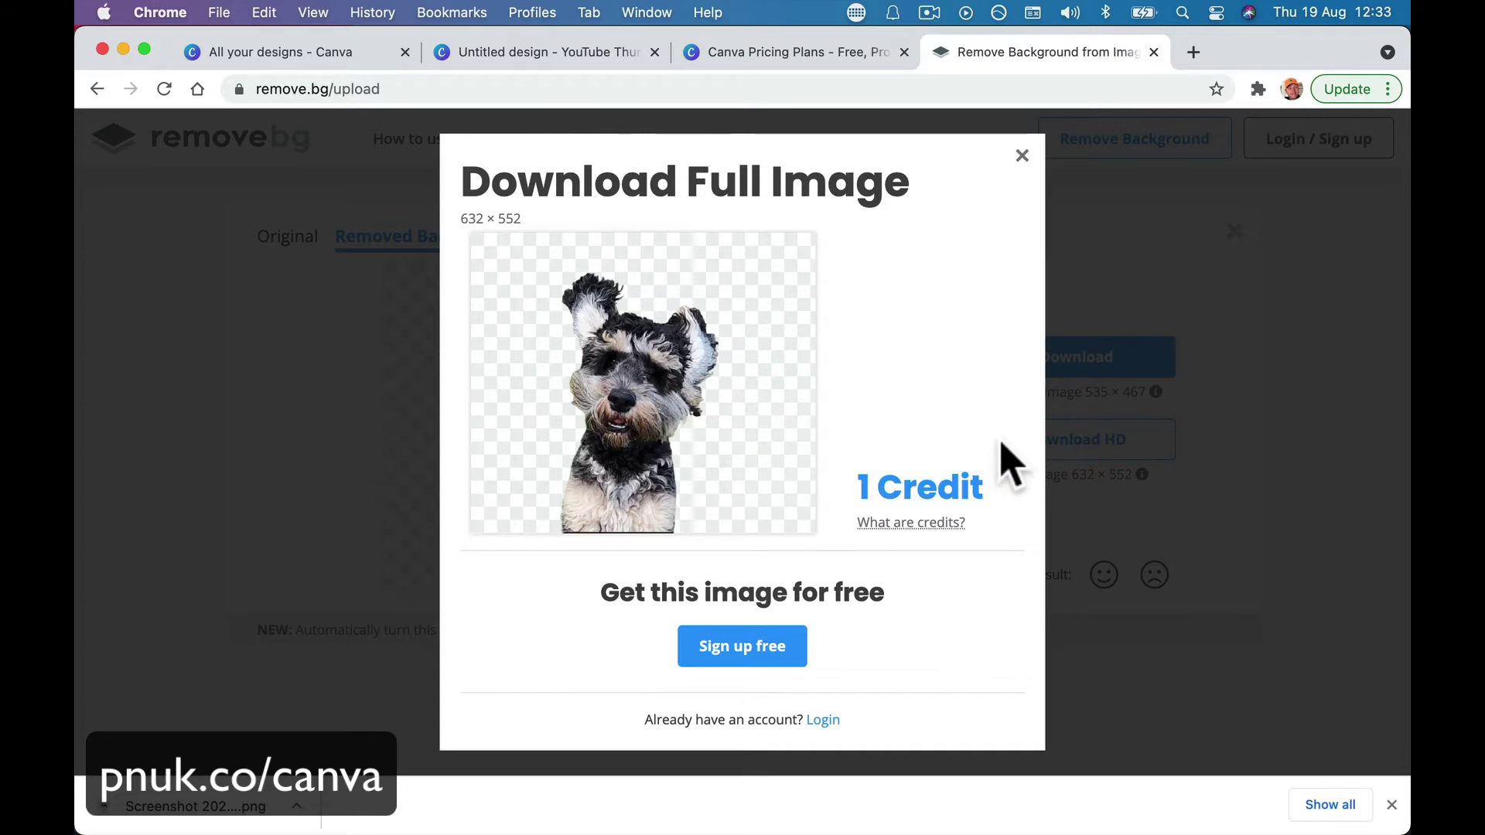
left_click(1034, 171)
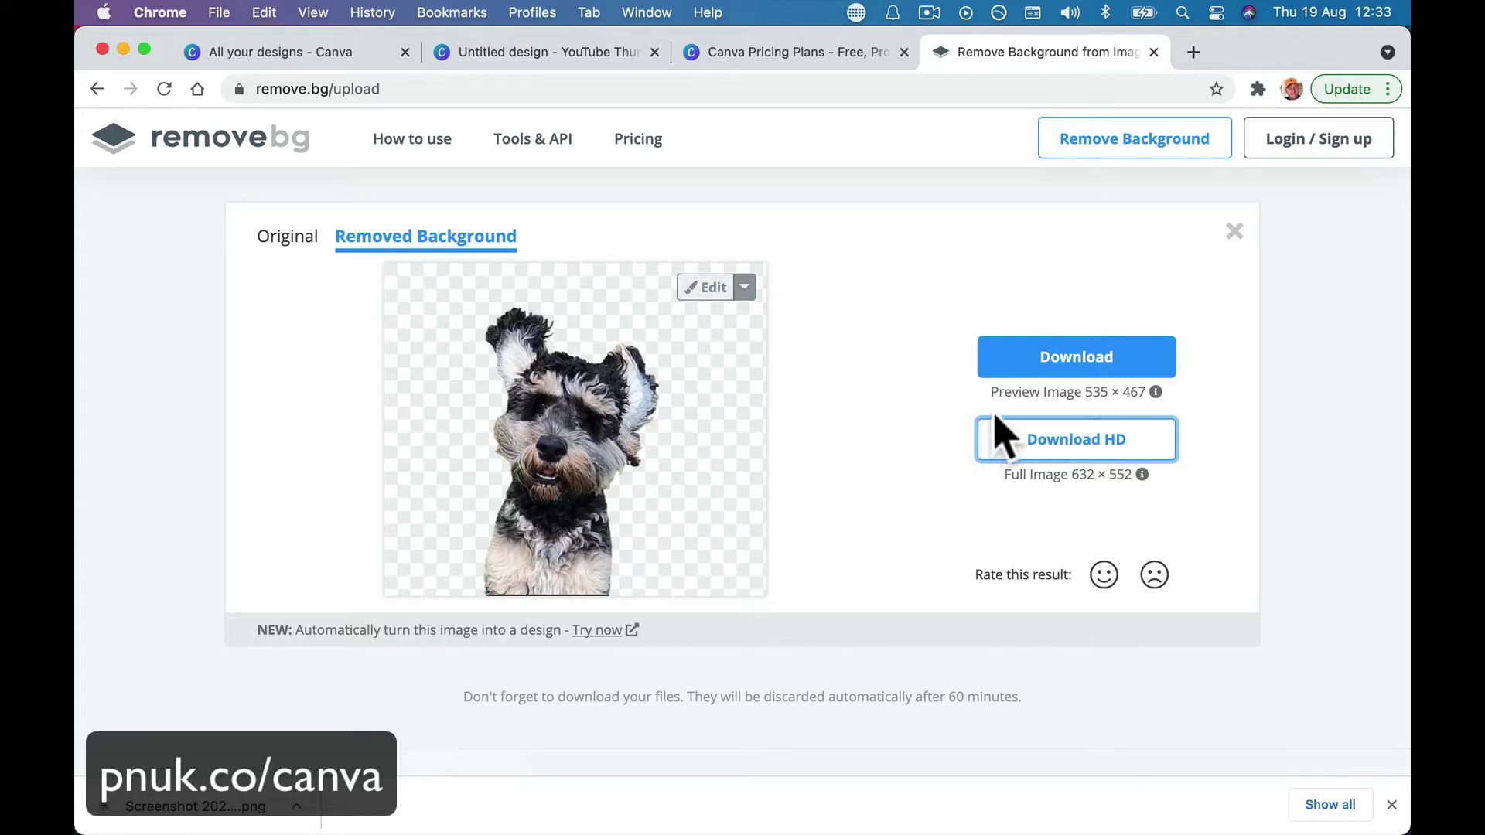
mouse_move(1160, 395)
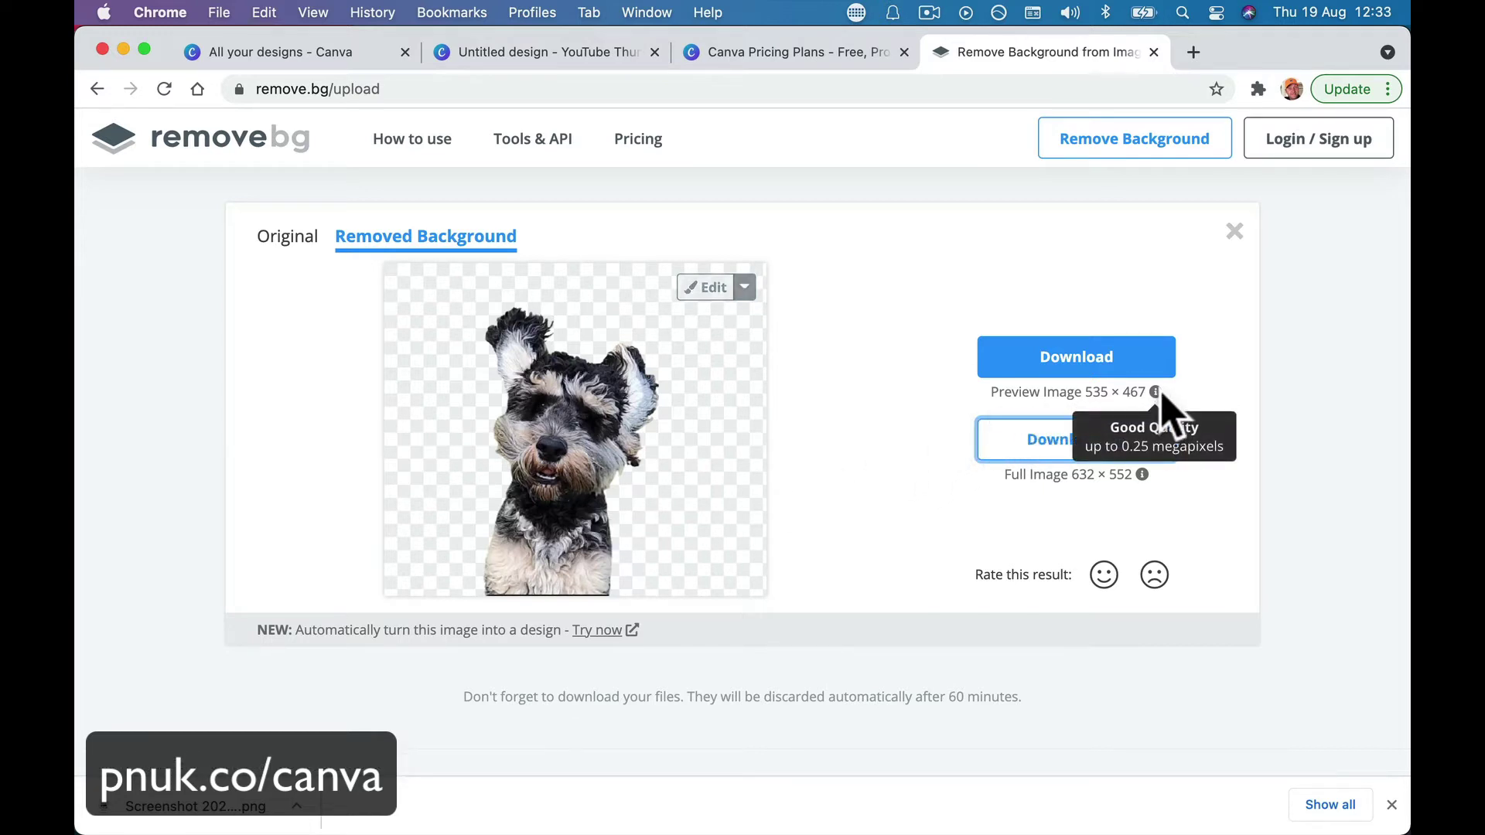
mouse_move(1143, 478)
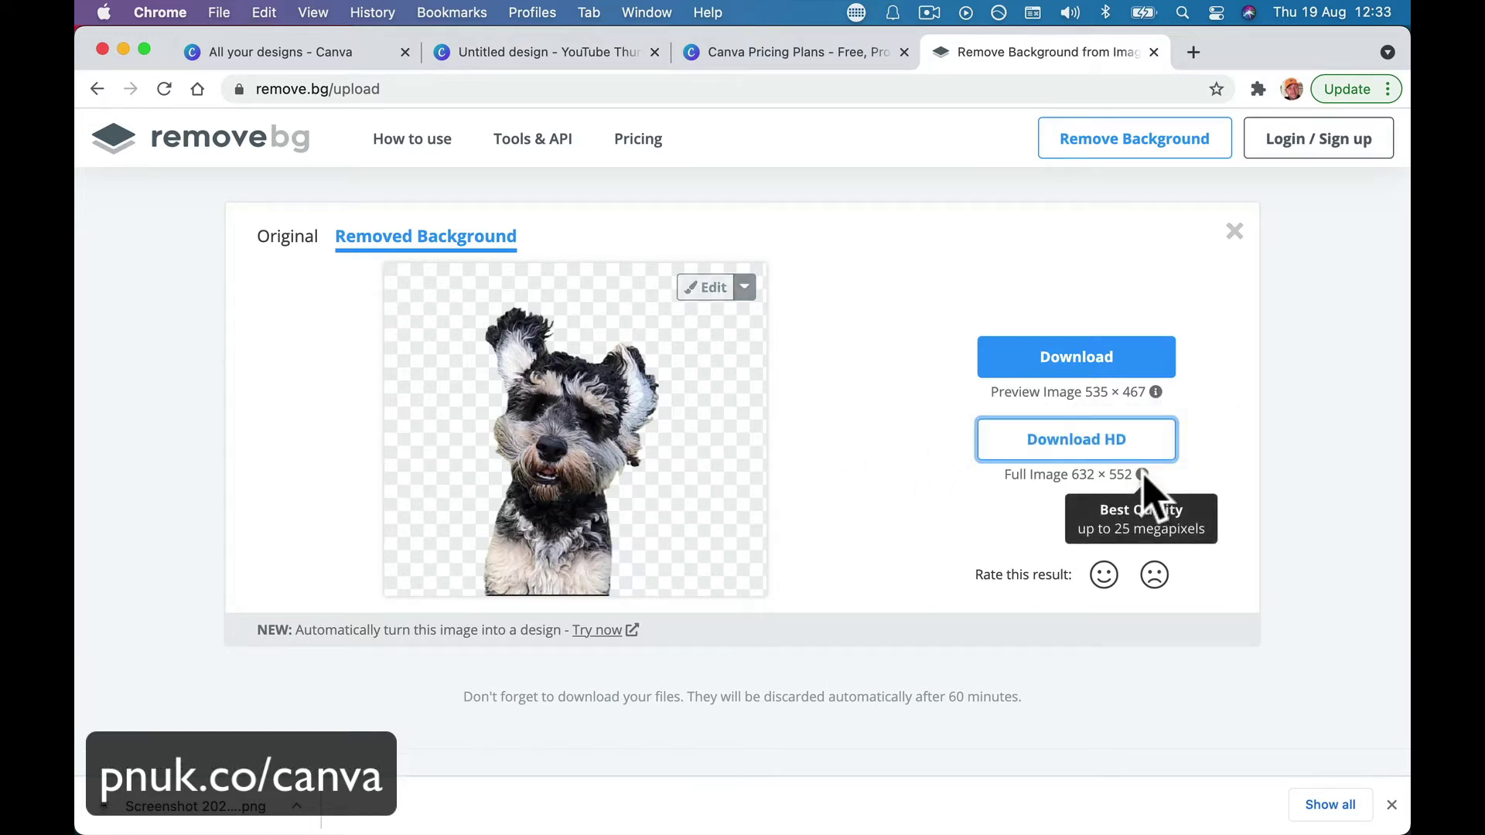
Download the preview-size dog cut-out, open the downloaded file to check it, and close it again.
left_click(1137, 378)
left_click(194, 811)
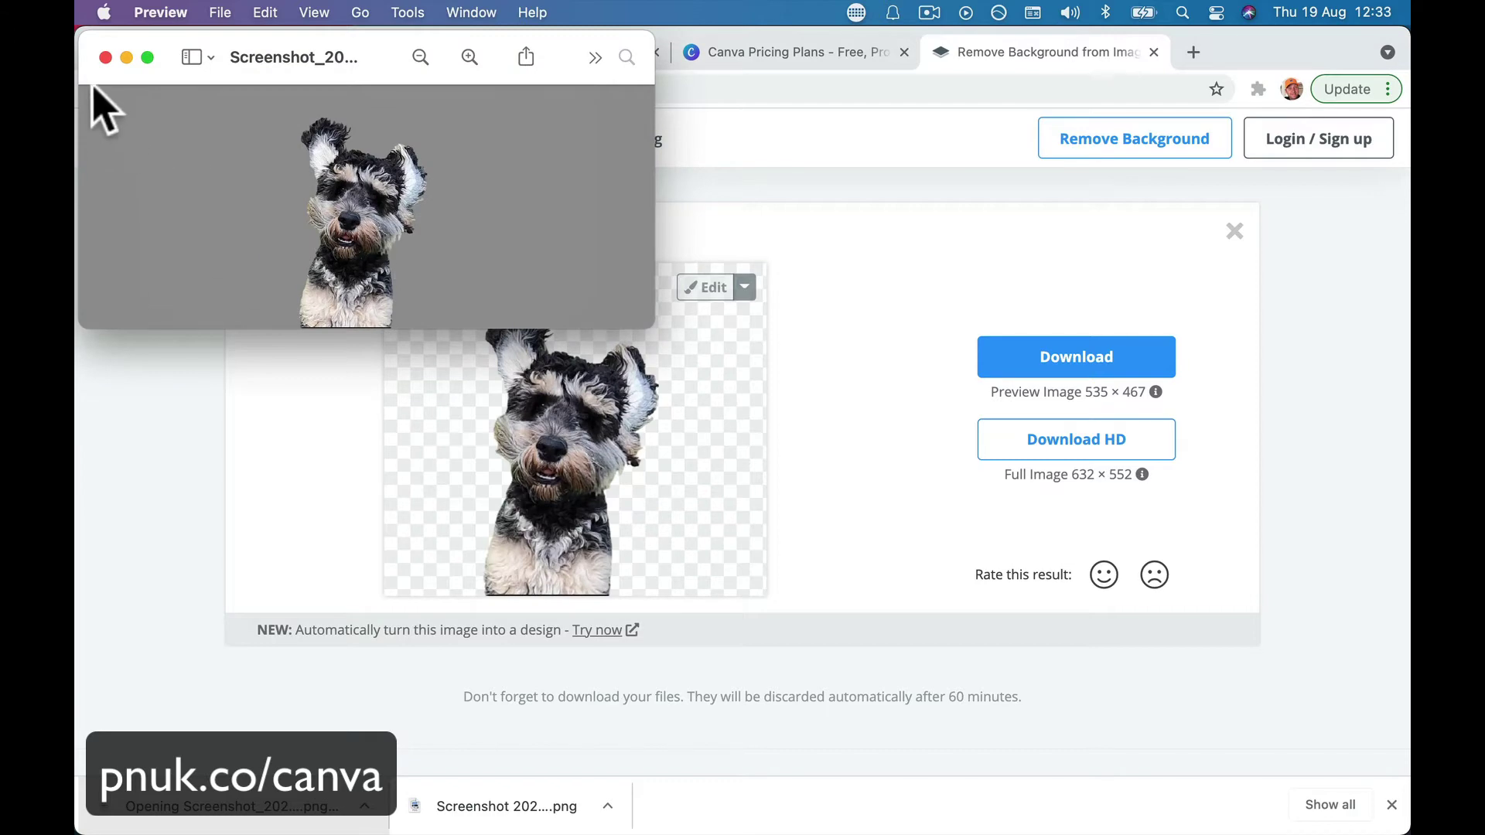
left_click(105, 57)
Switch back to the YouTube thumbnail design in Canva and add the downloaded dog cut-out to the uploads and the page.
left_click(747, 61)
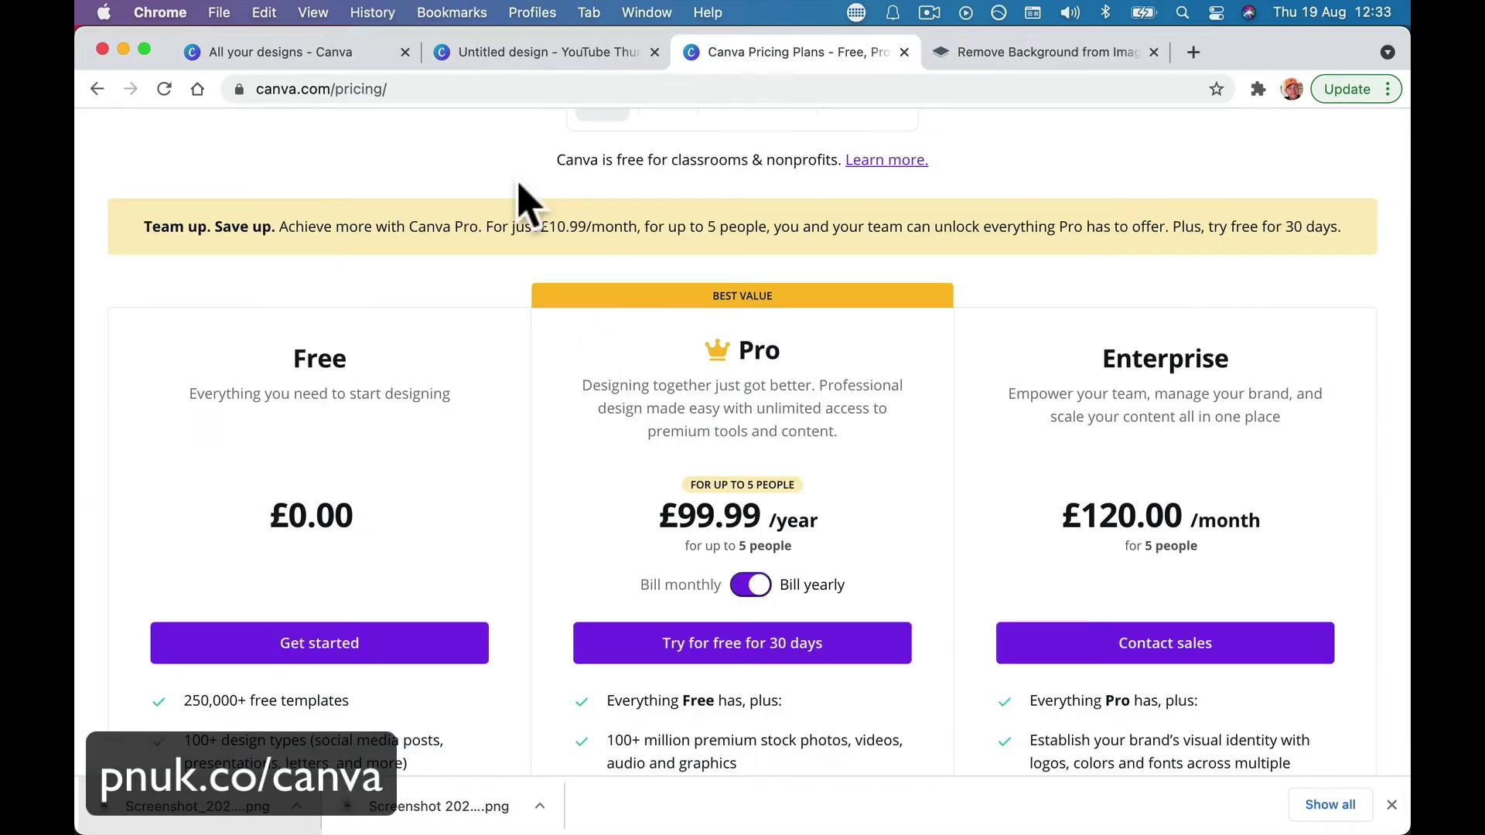
left_click(499, 62)
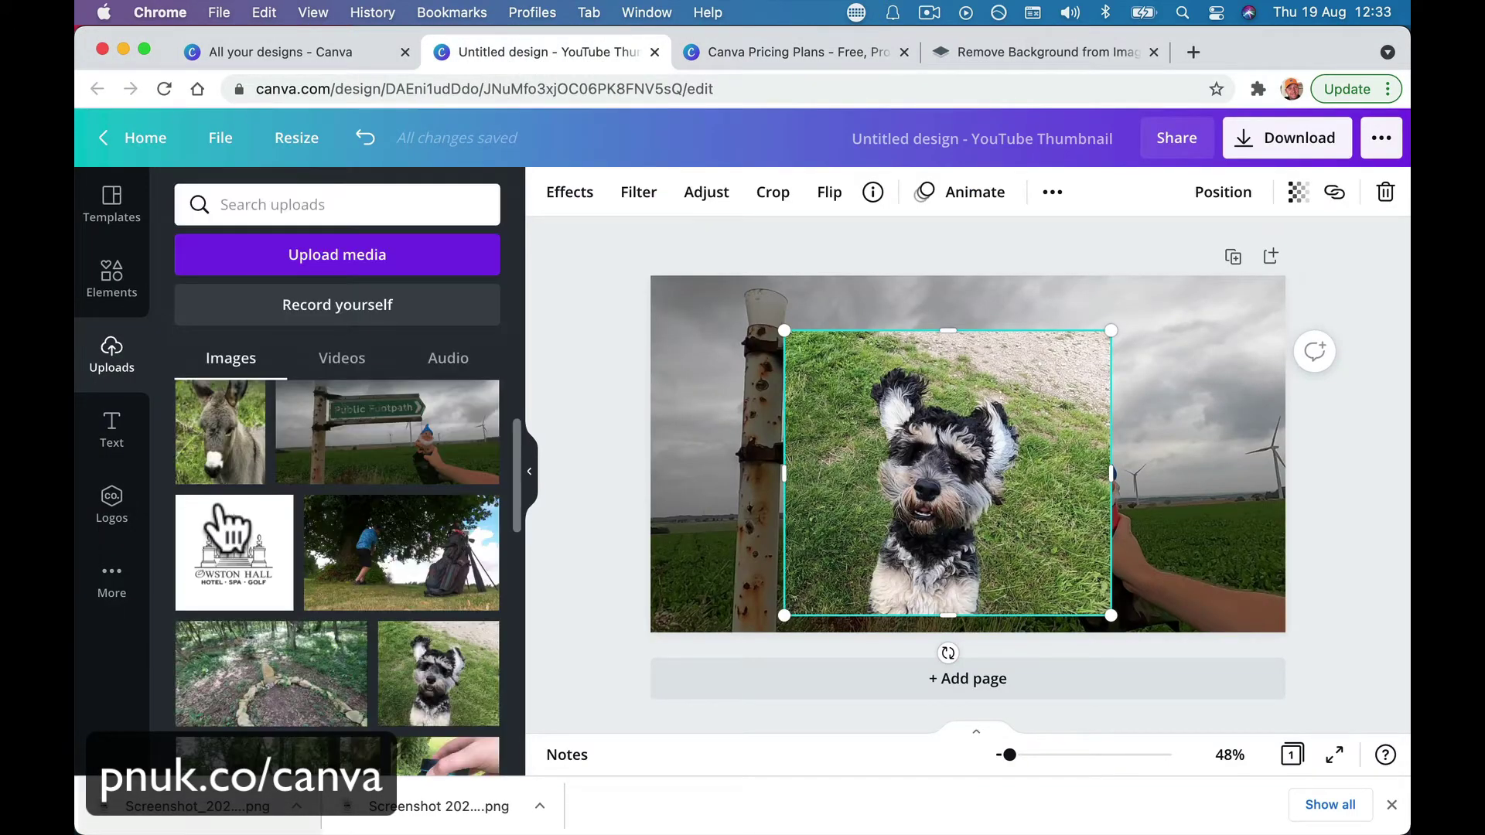
scroll(217, 529, "up", 2)
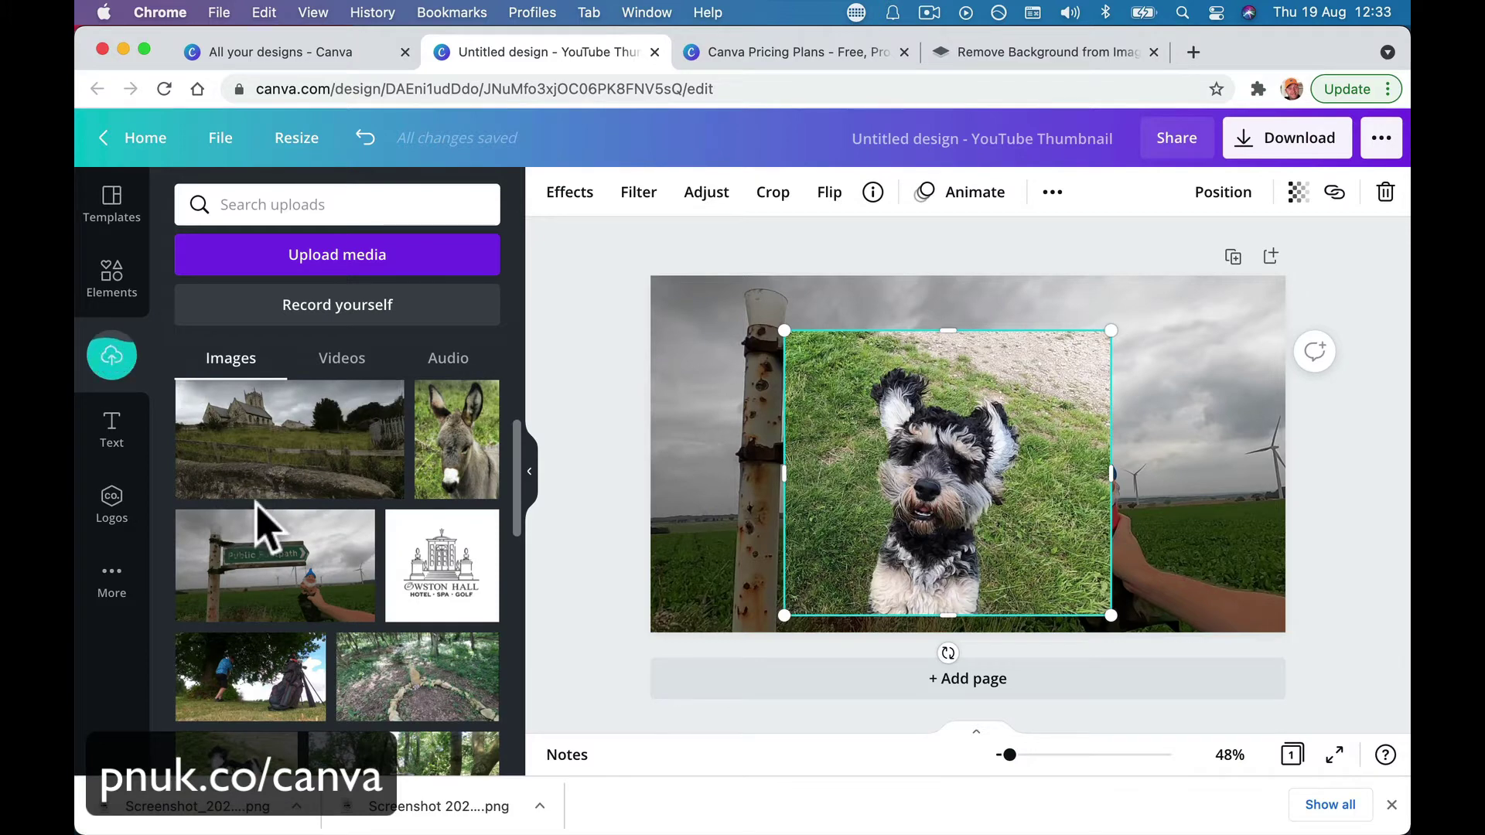
key("super+v")
Enlarge the added dog cut-out to the page's full height and place it against the page's right edge.
left_click_drag(955, 544, 1183, 624)
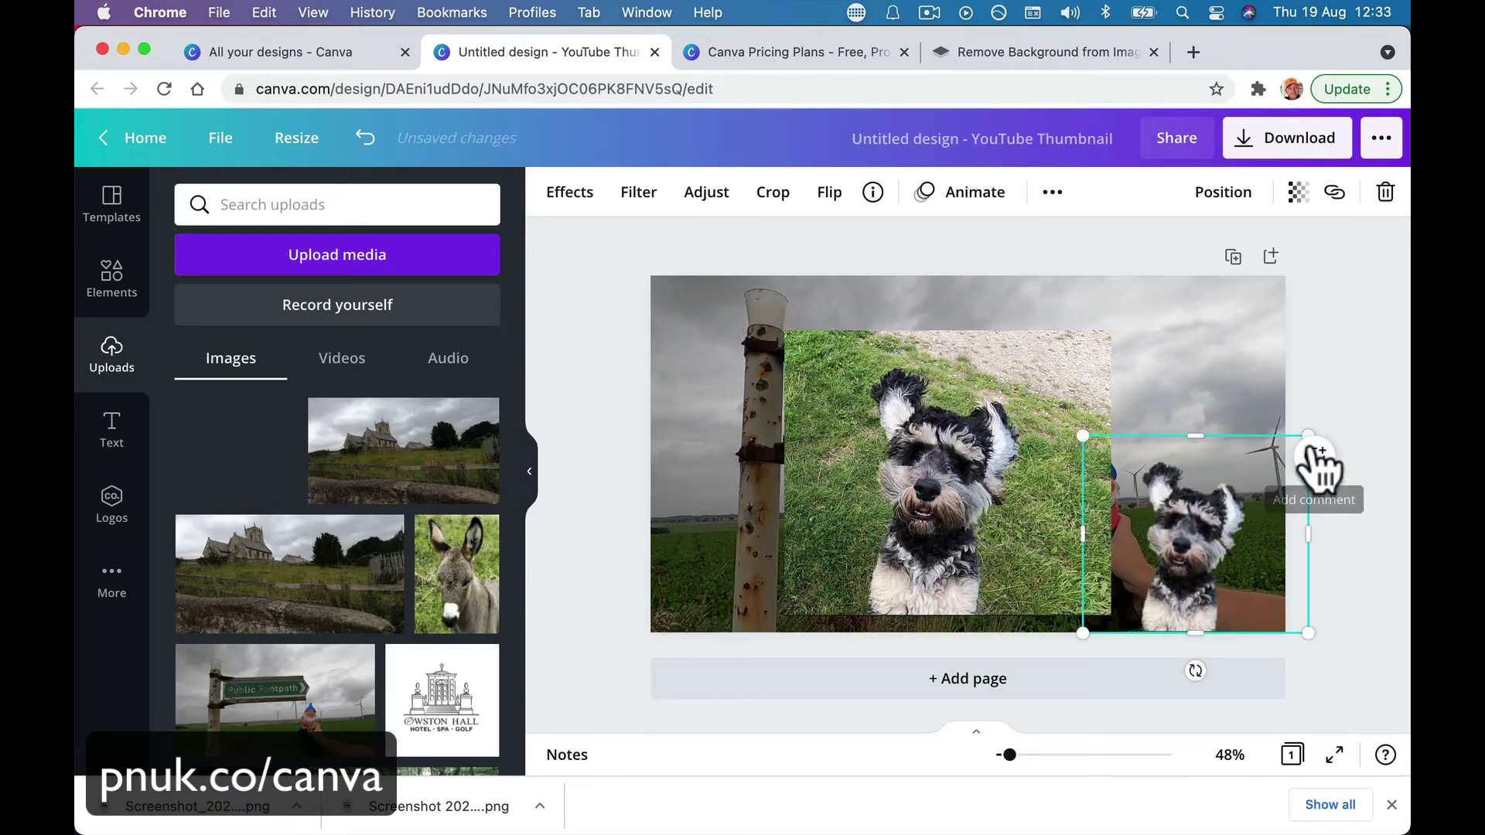
left_click_drag(1077, 435, 914, 286)
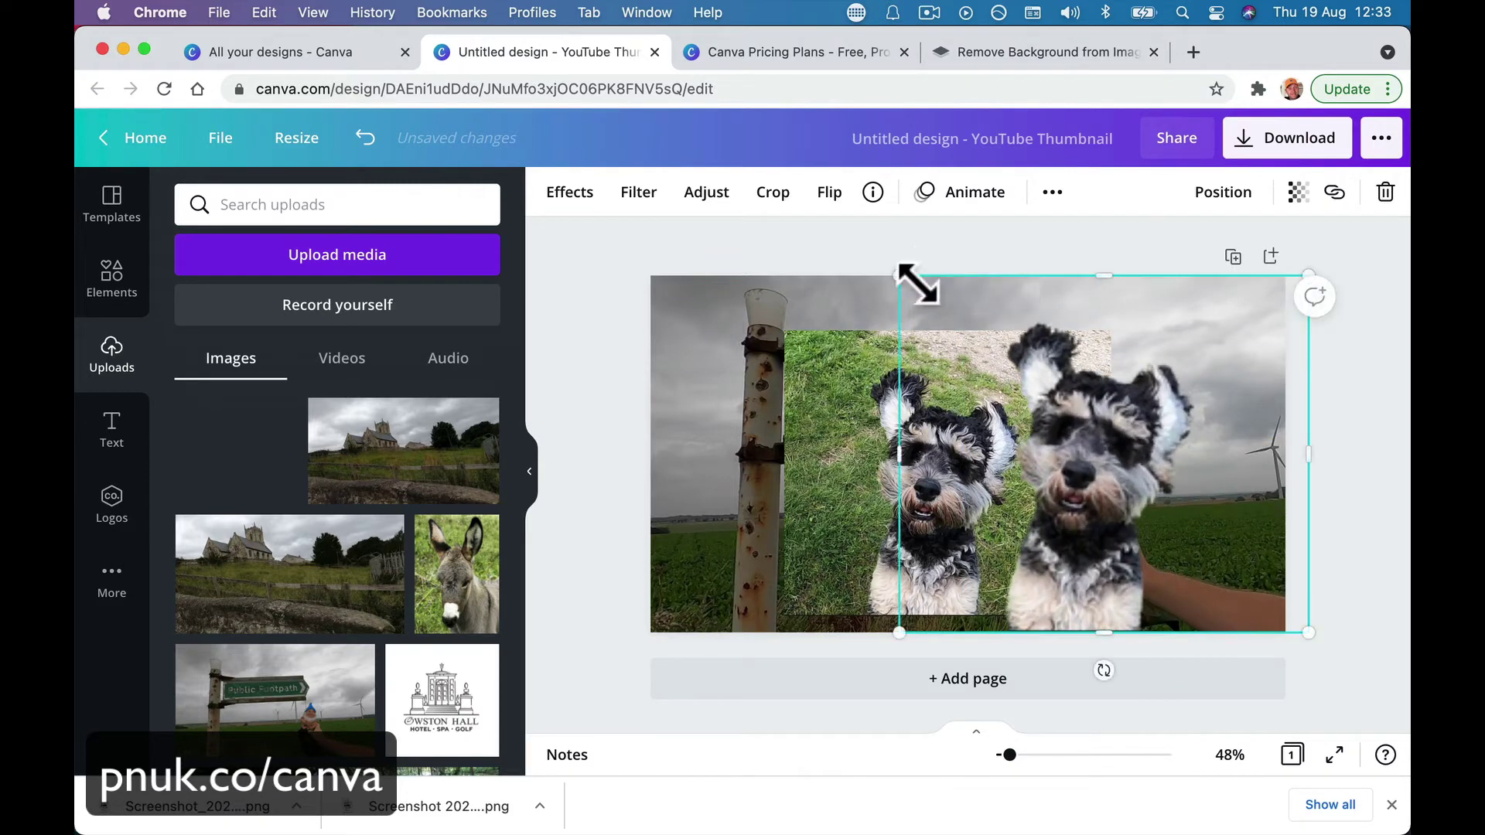
left_click_drag(1054, 498, 1168, 475)
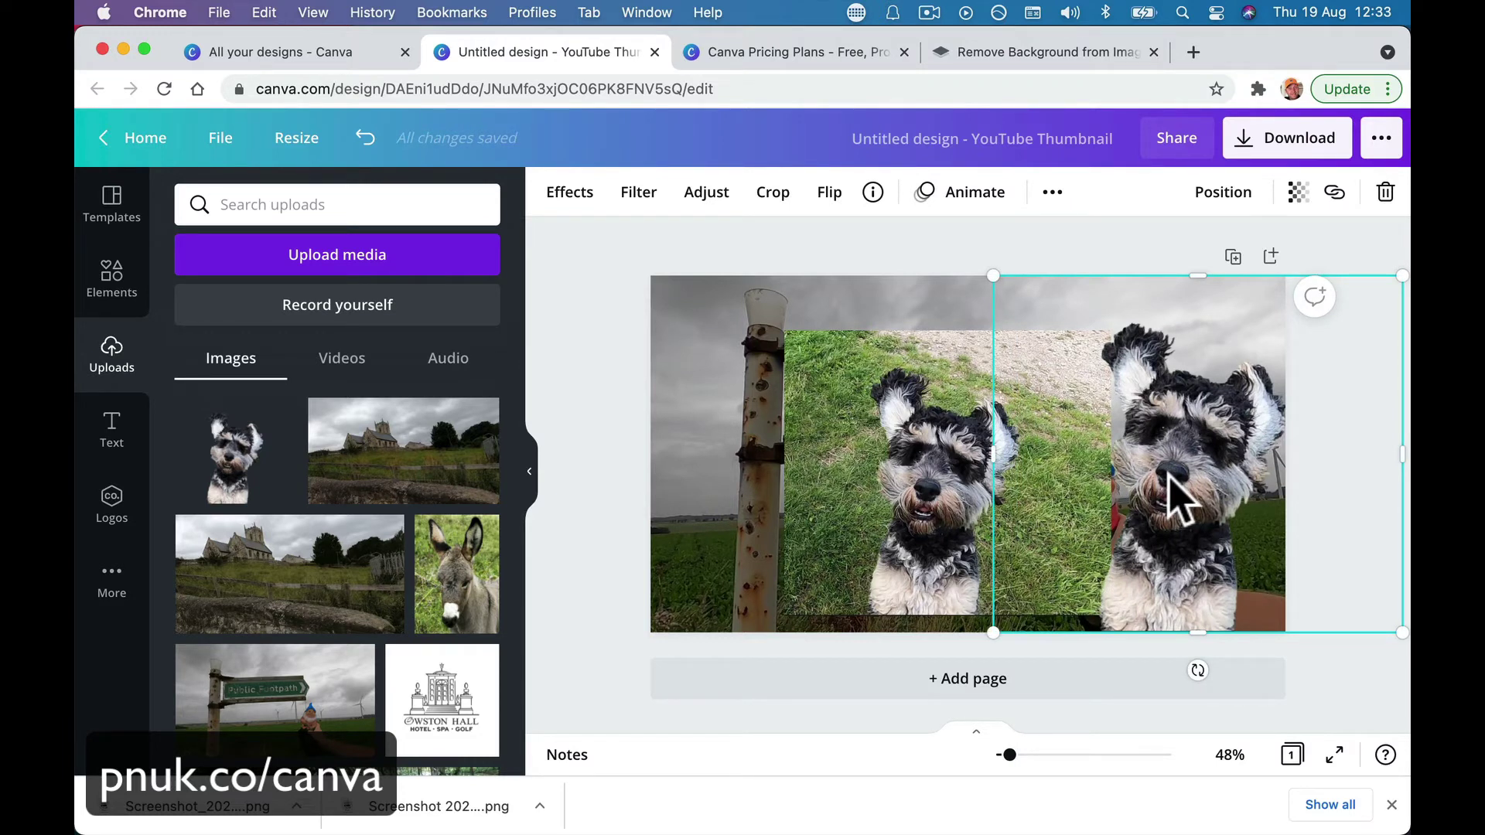
Delete the remove.bg dog cut-out and move the original dog photo down and left onto the page's lower edge.
key("Delete")
left_click(935, 513)
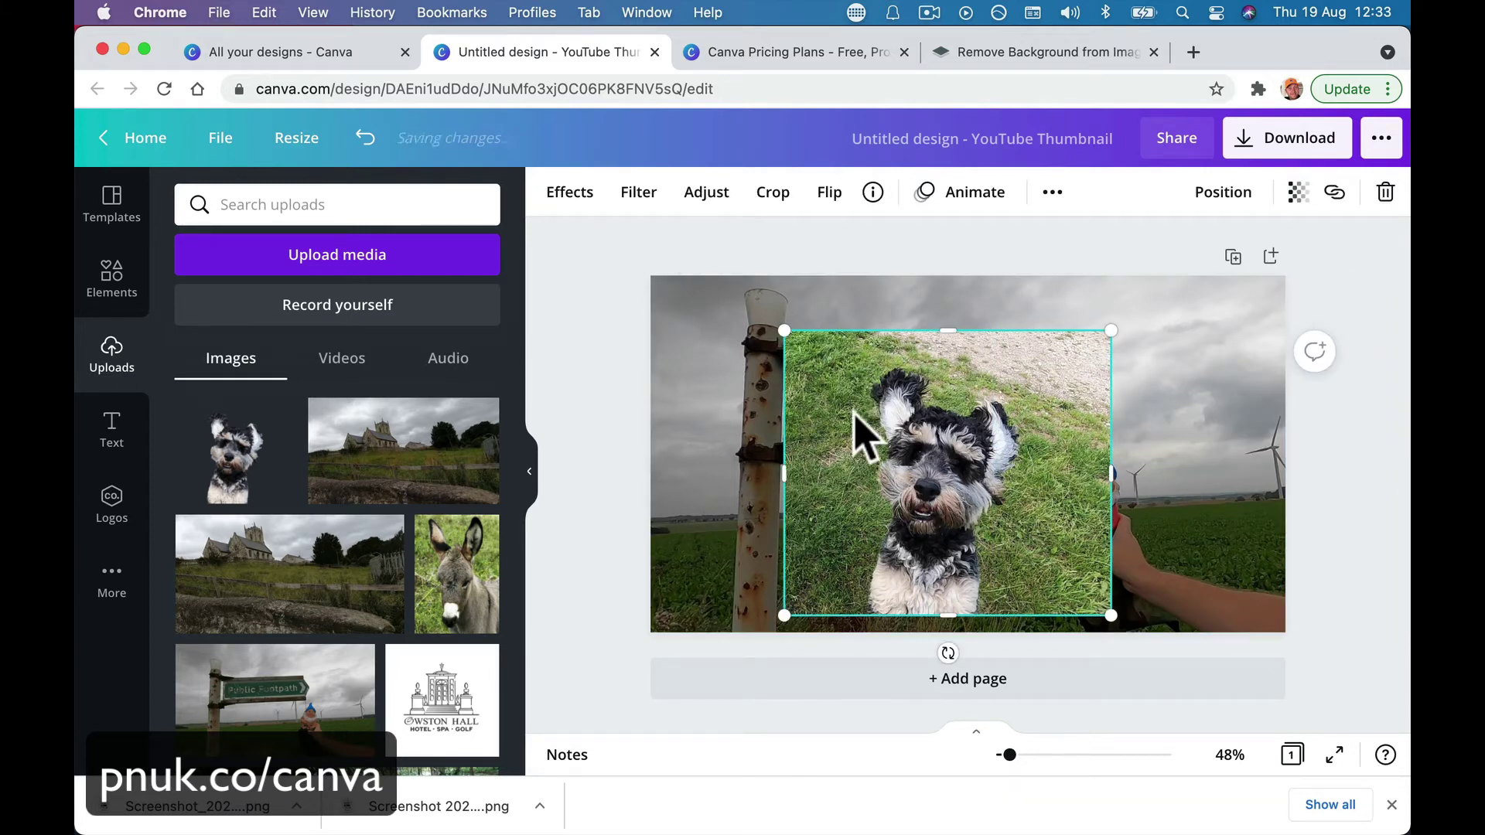
left_click_drag(853, 412, 819, 463)
Apply the Background Remover to the original dog photo and move the dog to the page's lower-left corner.
left_click(588, 202)
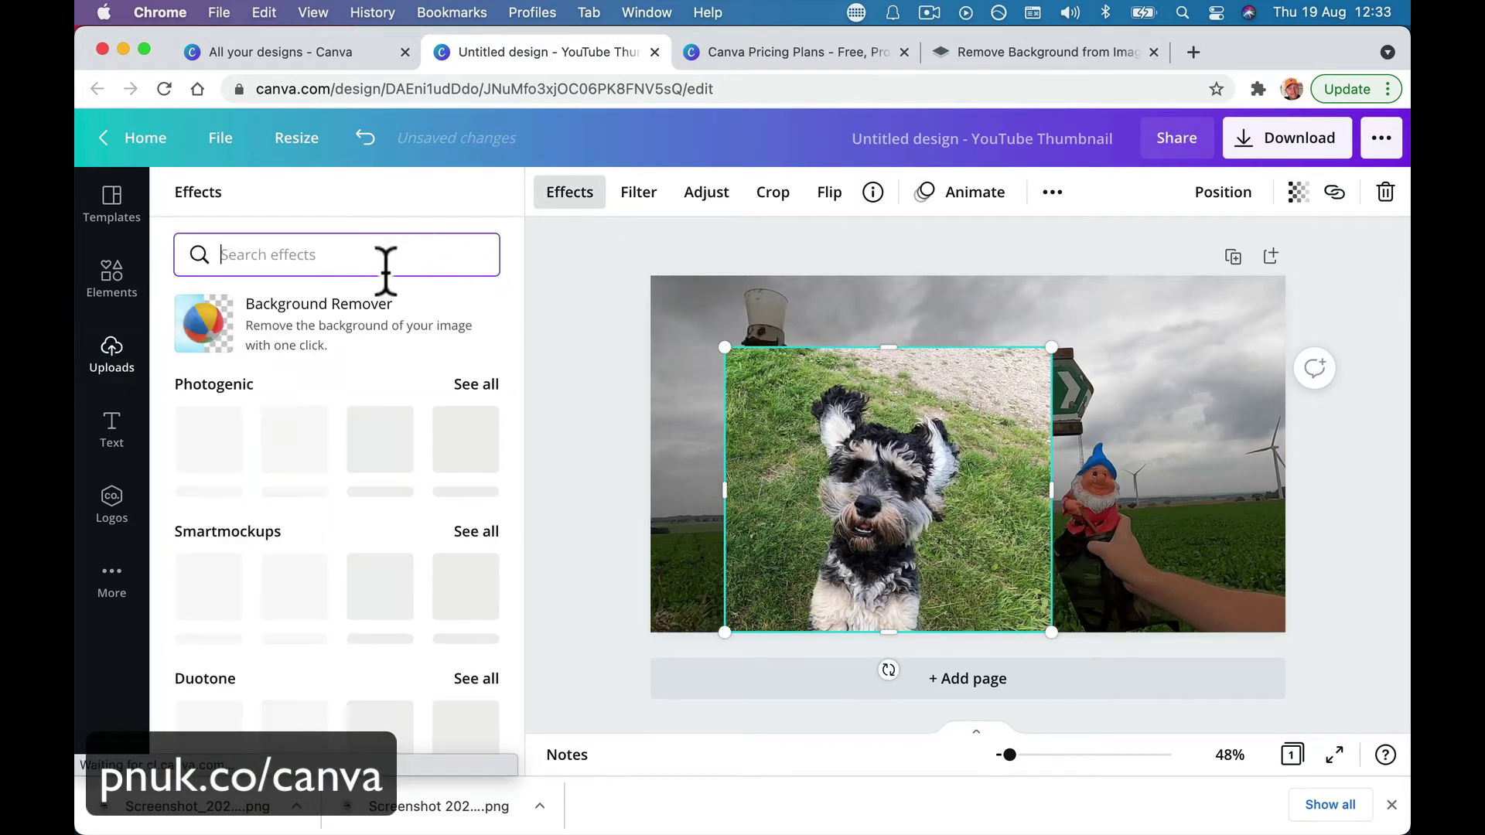
left_click(348, 345)
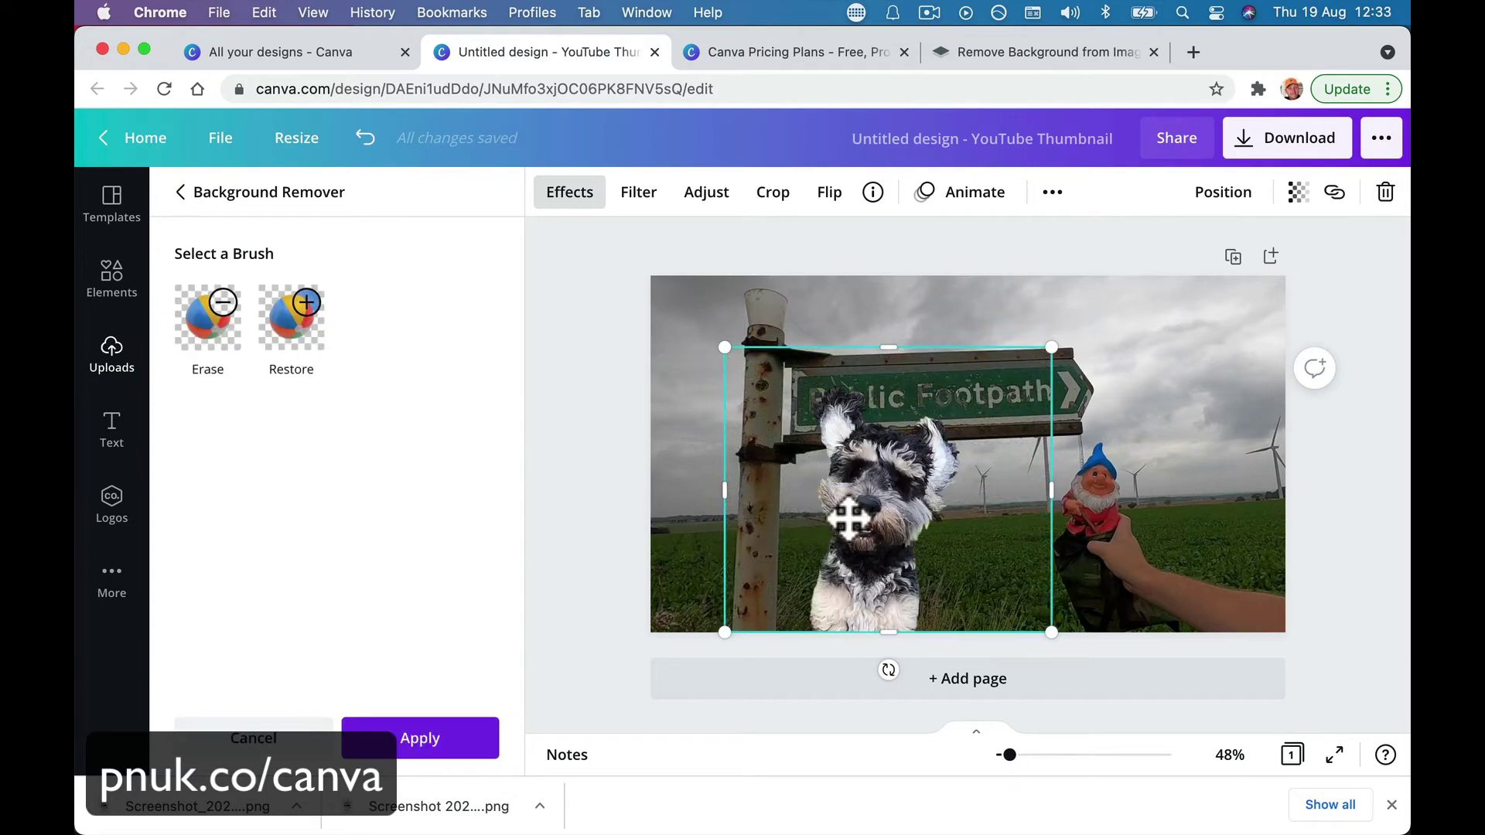
left_click_drag(848, 520, 724, 522)
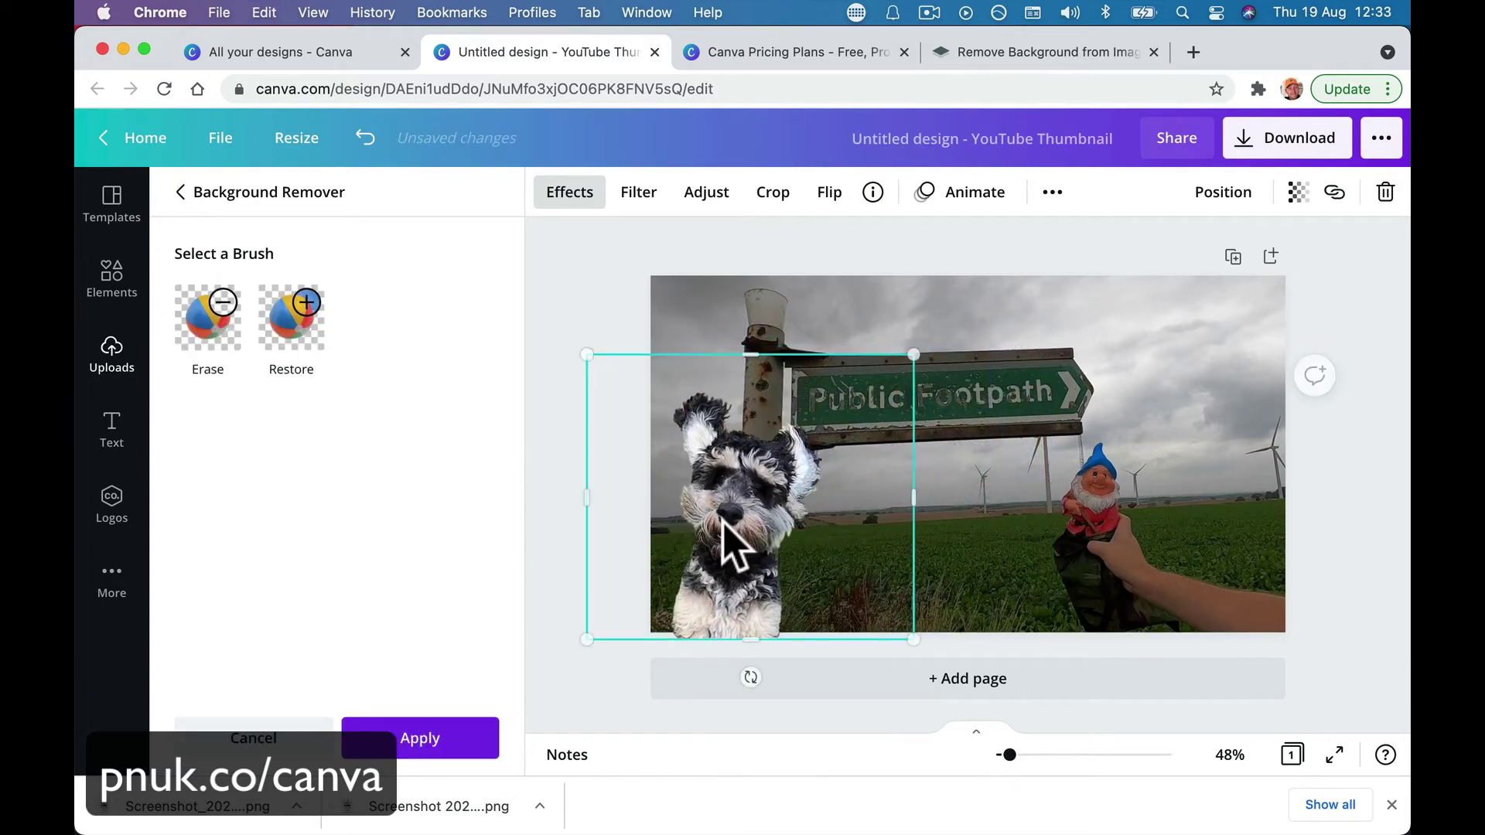
left_click(476, 721)
Resize the cut-out dog so it fits below the footpath sign and place it just right of the signpost.
left_click_drag(913, 357, 1054, 232)
left_click_drag(843, 461, 876, 437)
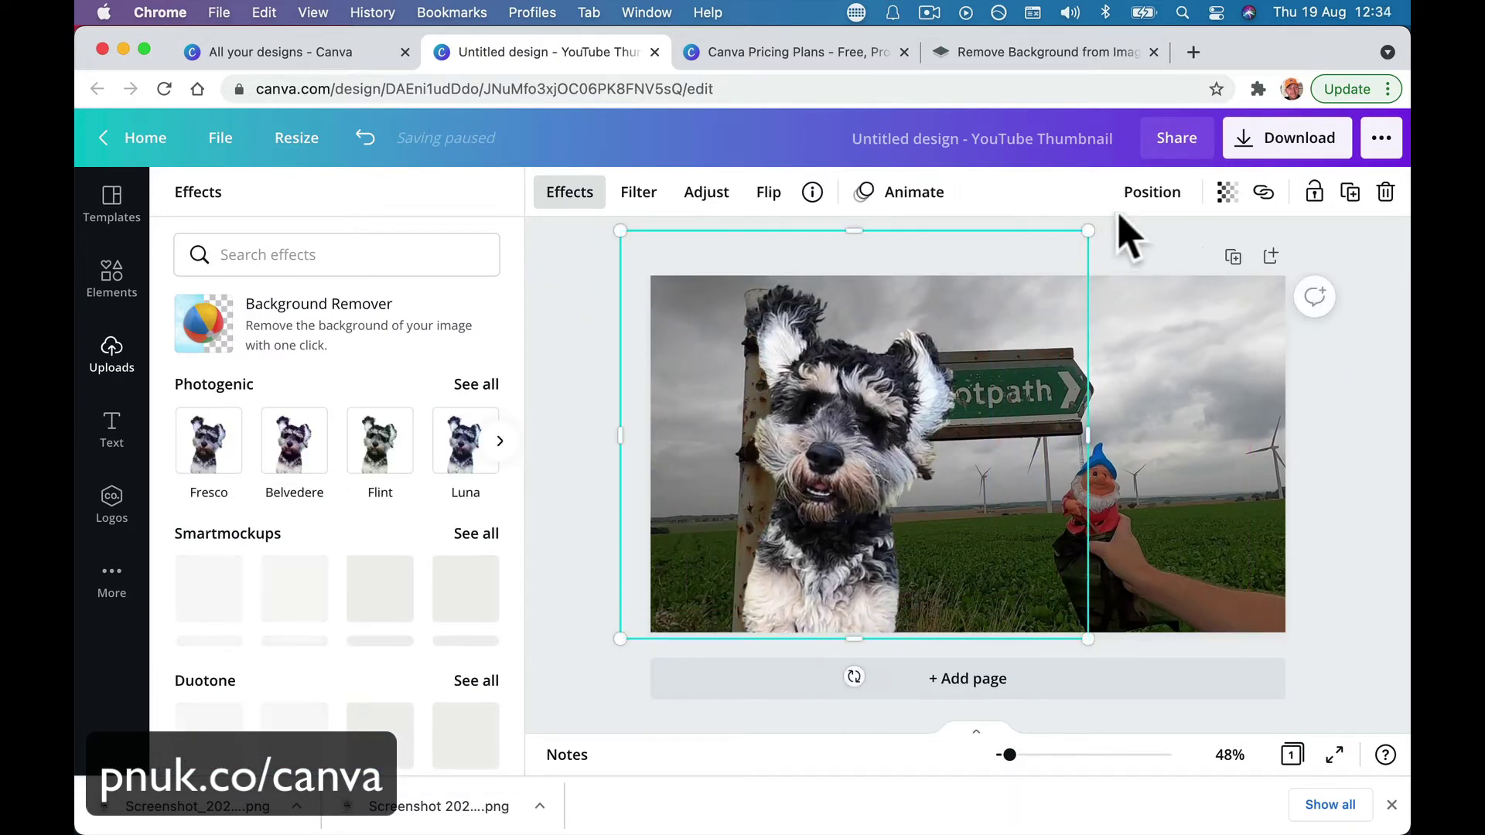
left_click_drag(1087, 232, 910, 390)
left_click_drag(836, 505, 919, 508)
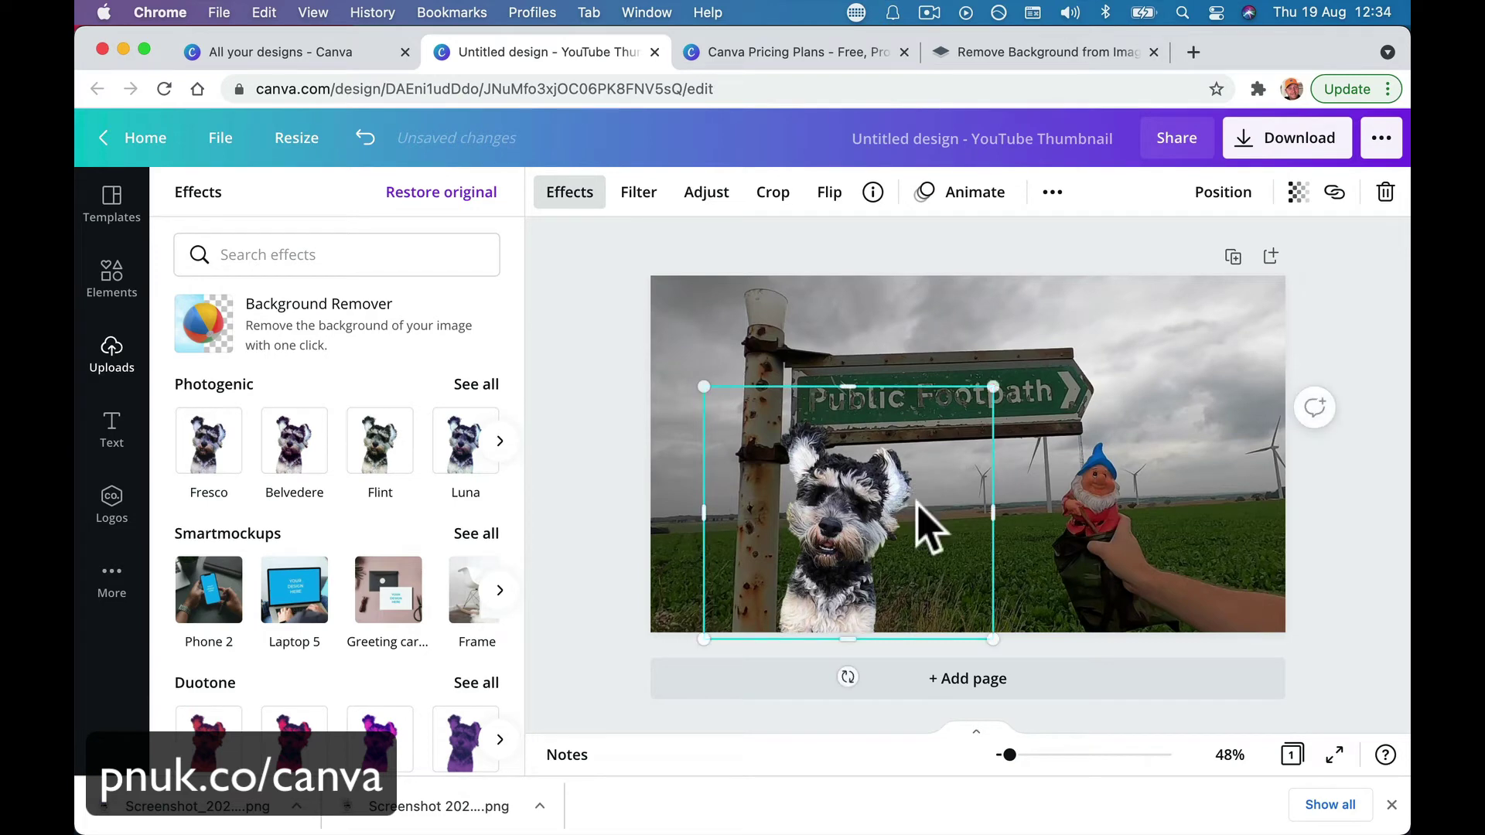
left_click(896, 237)
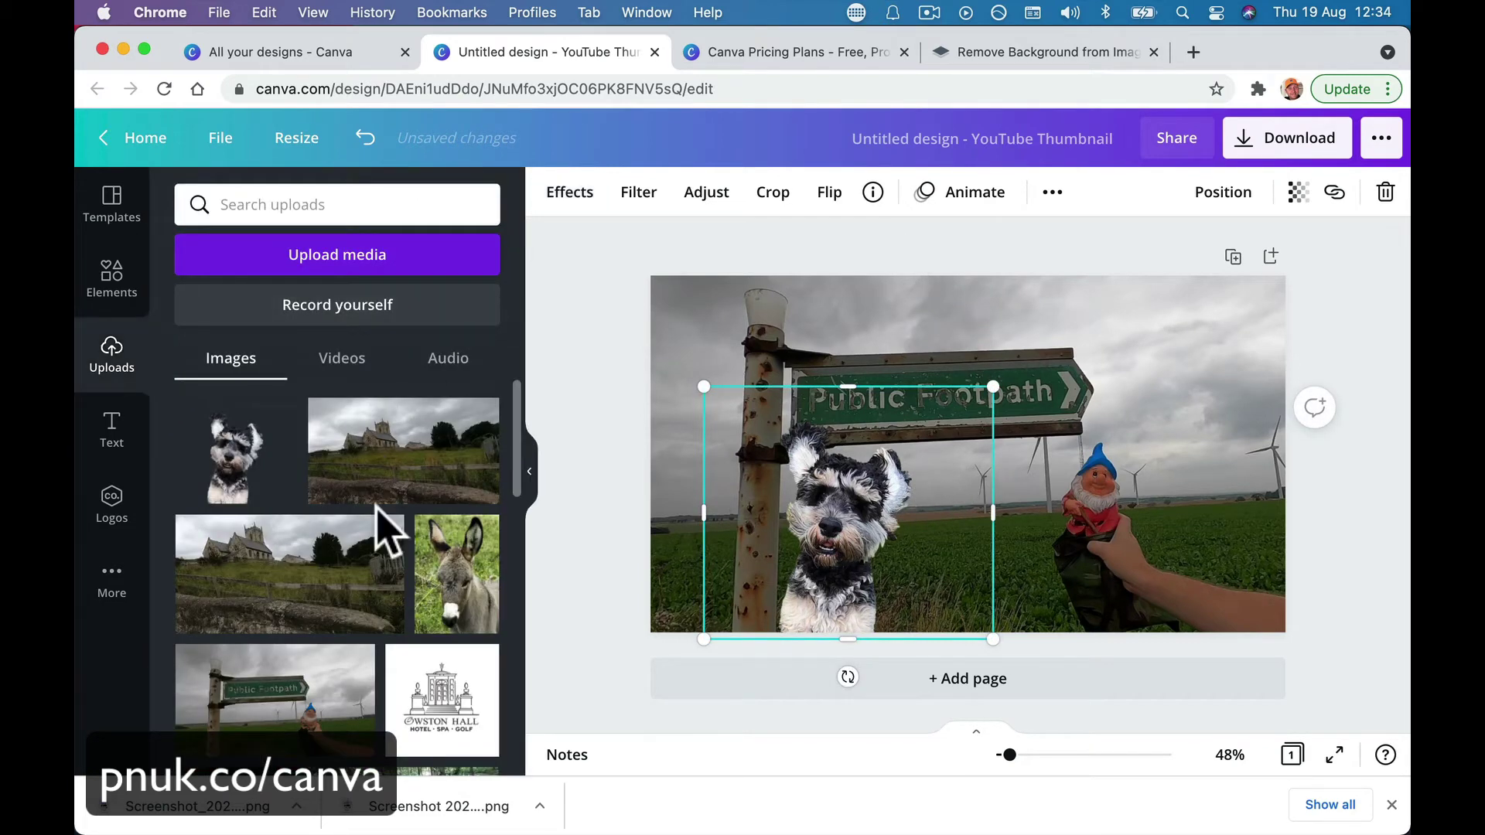
Add the uploaded donkey photo in the page's lower-left corner beside the dog and flip it horizontally.
left_click(451, 579)
left_click_drag(956, 501, 691, 547)
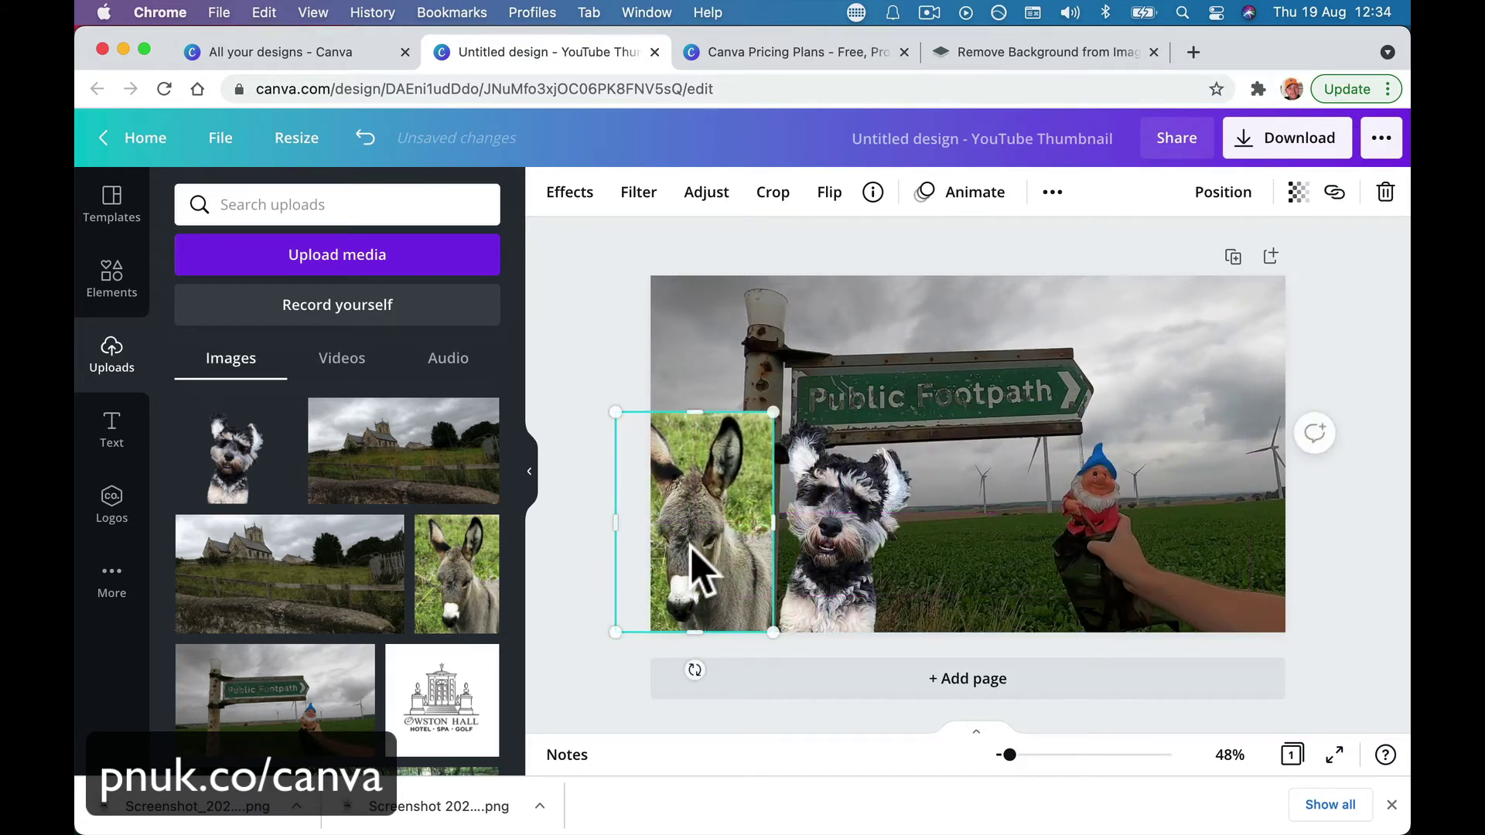
left_click(820, 198)
left_click(829, 246)
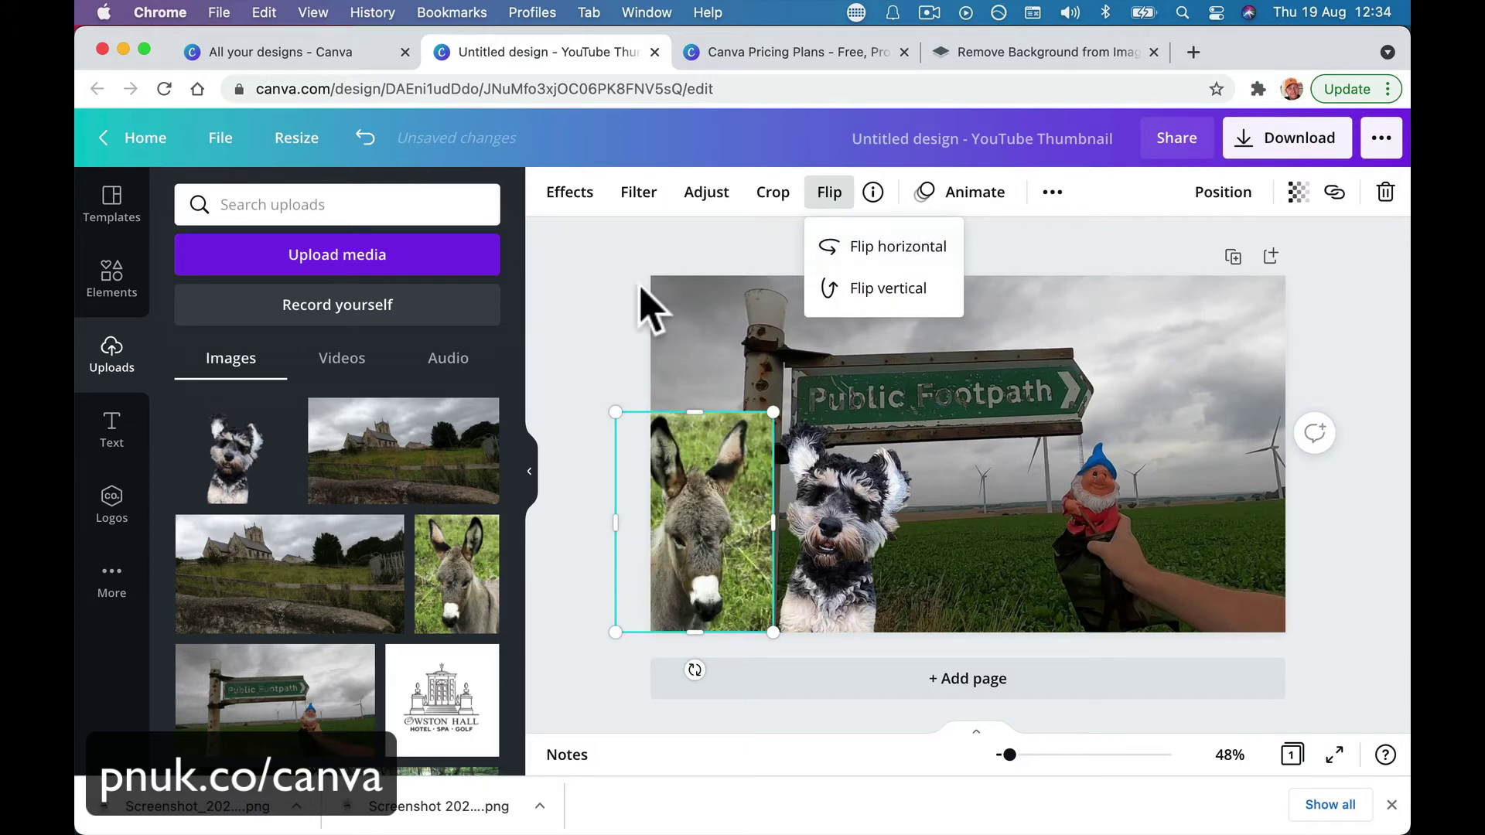
left_click_drag(710, 522, 706, 497)
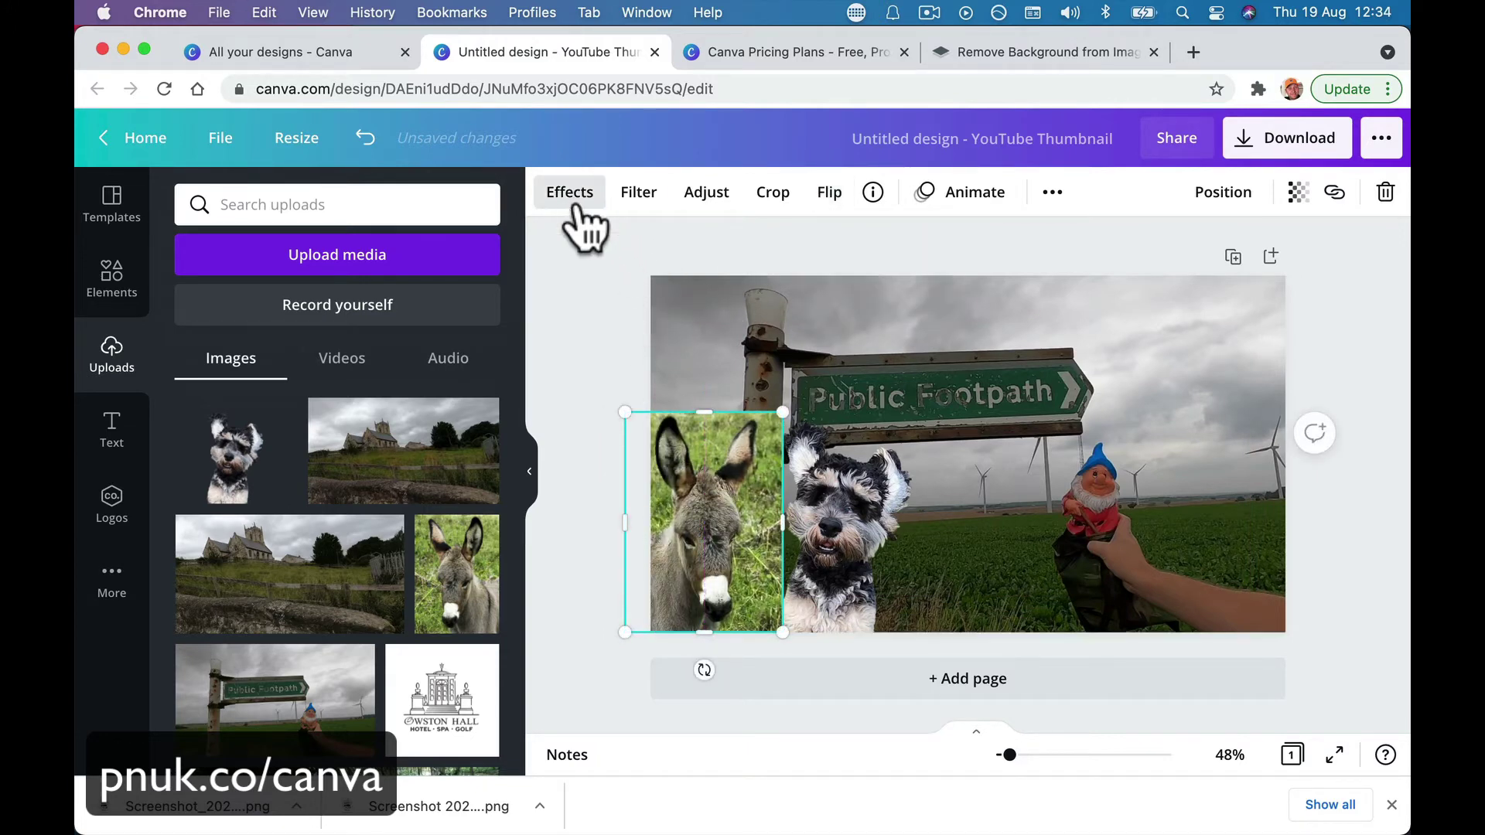
Apply the Background Remover to the donkey photo and enlarge the donkey to nearly the page's height at its left edge.
left_click(570, 193)
left_click(371, 340)
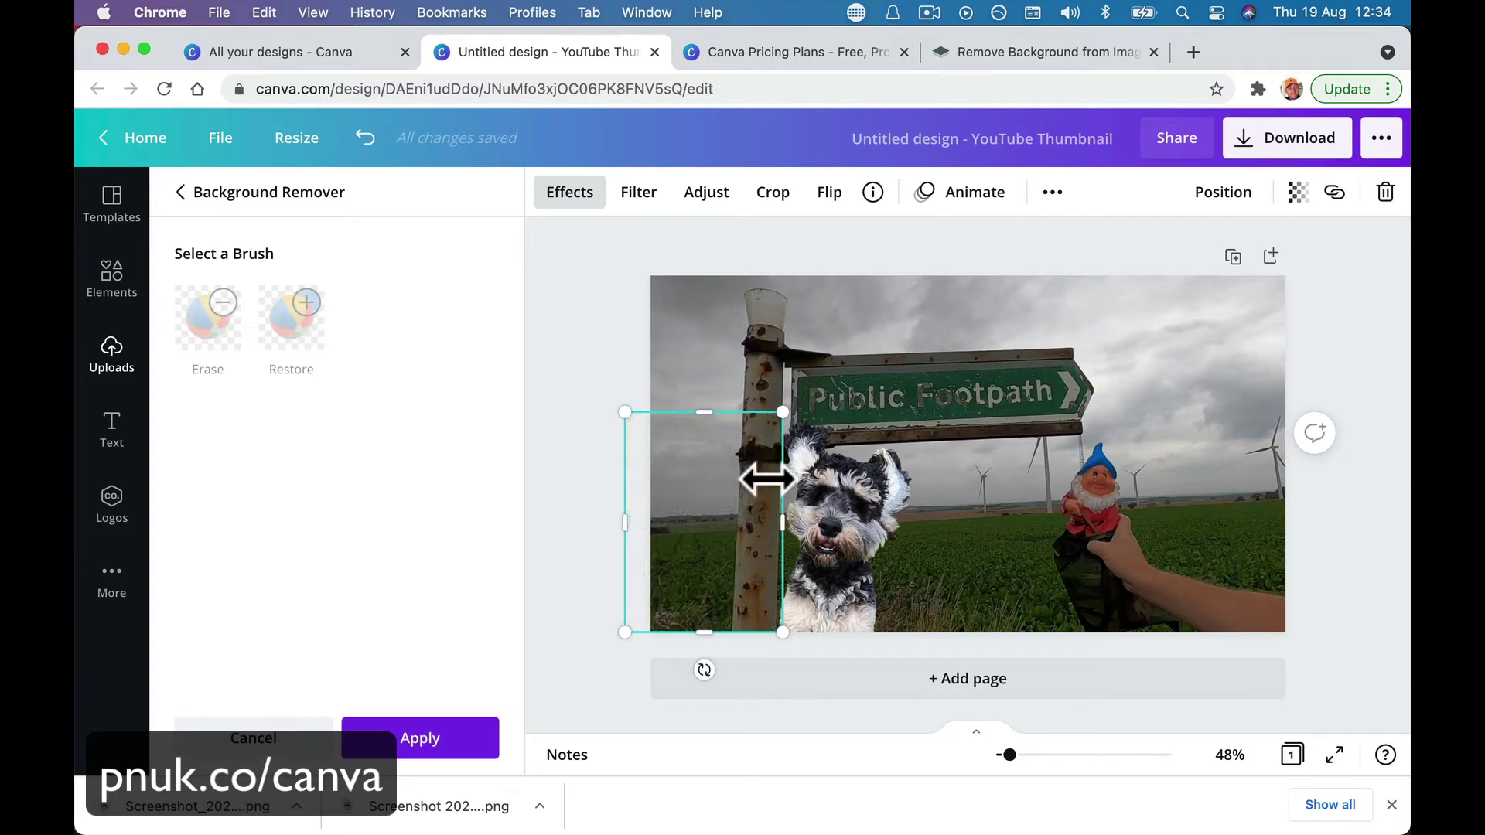
left_click_drag(804, 361, 854, 292)
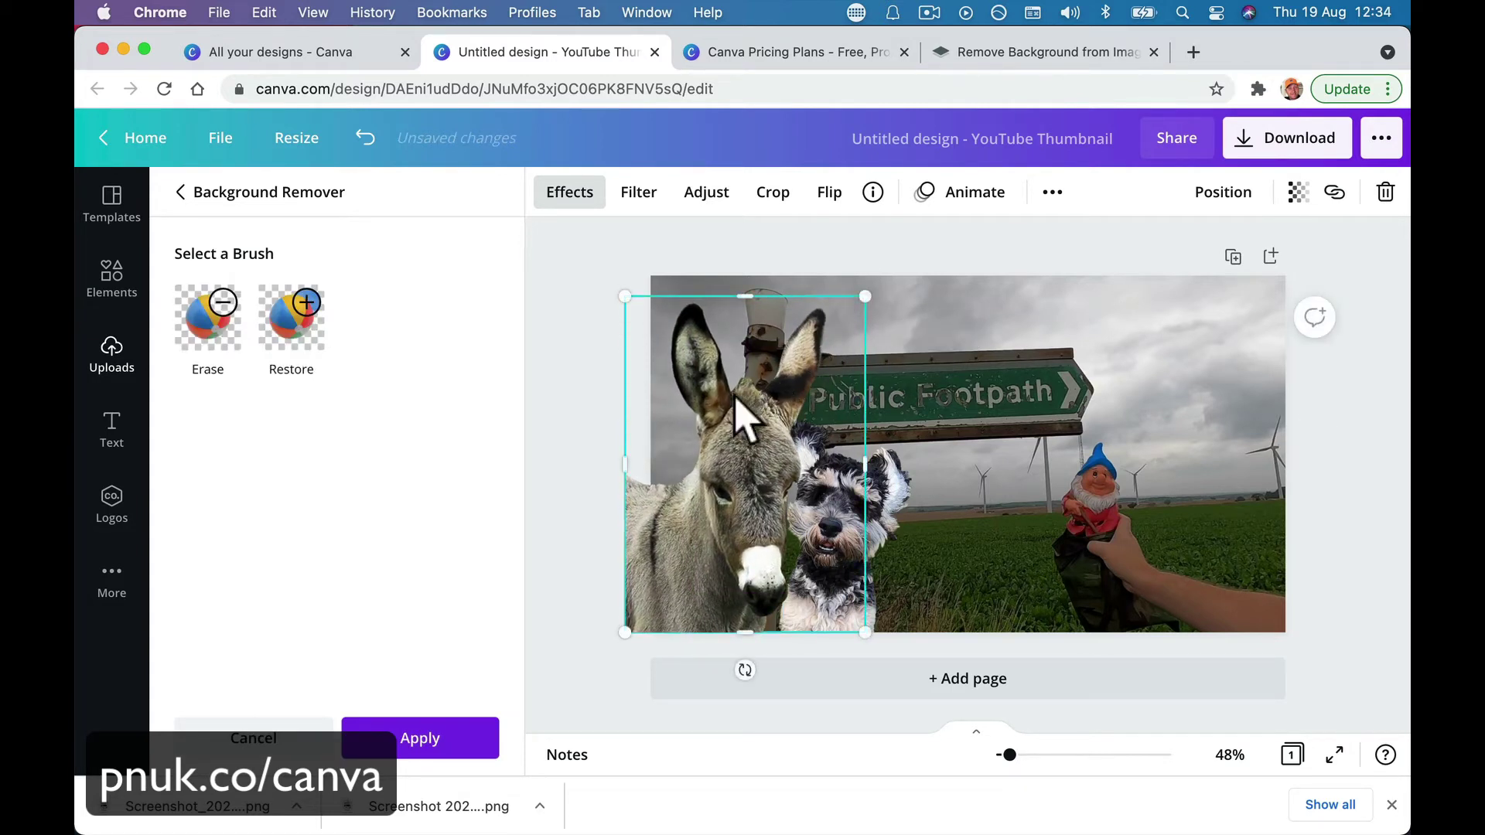
mouse_move(735, 415)
left_mouse_down()
mouse_move(719, 384)
mouse_move(723, 400)
left_mouse_up()
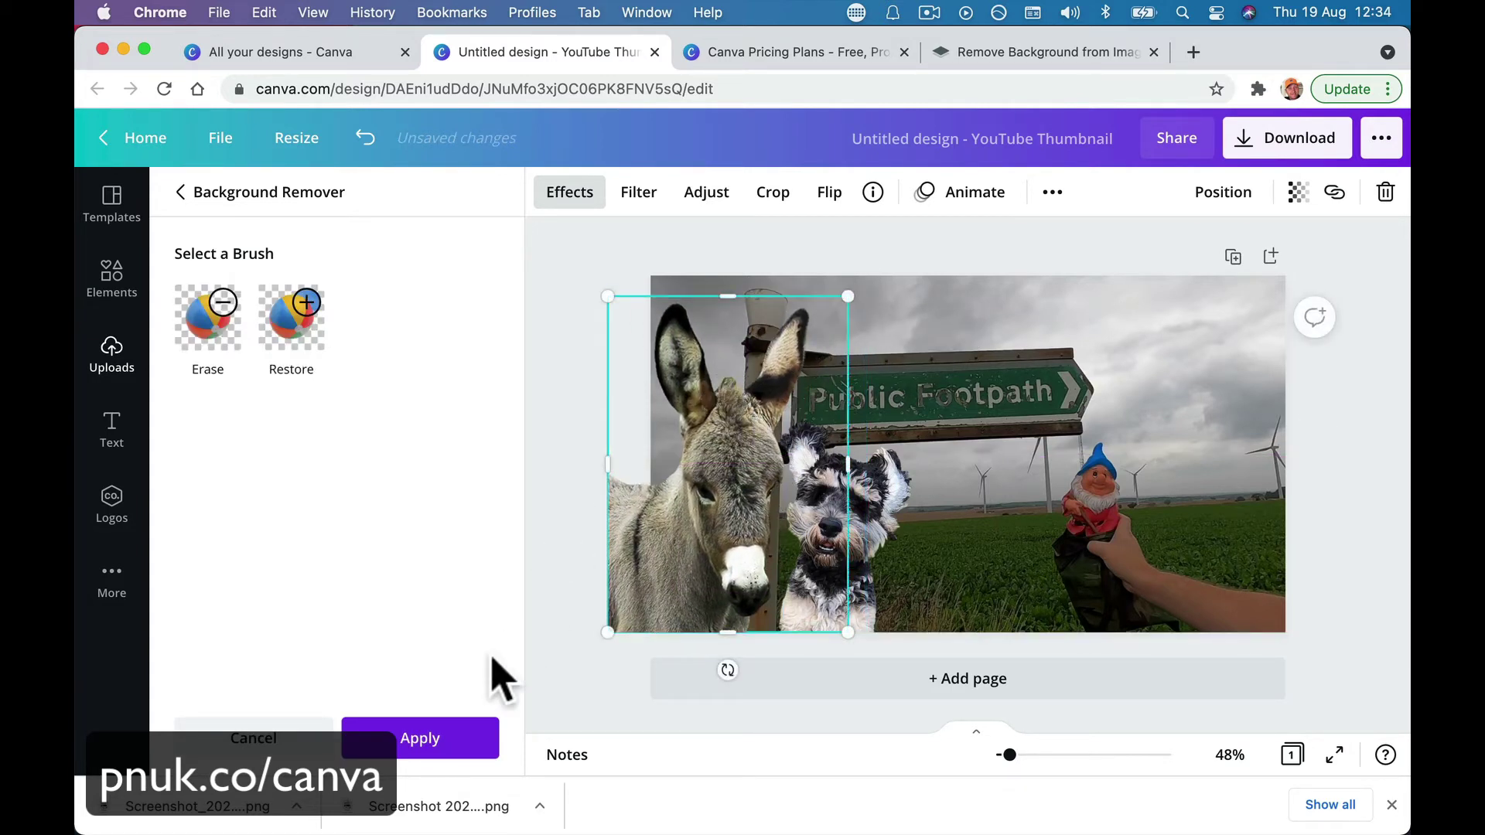
left_click(439, 736)
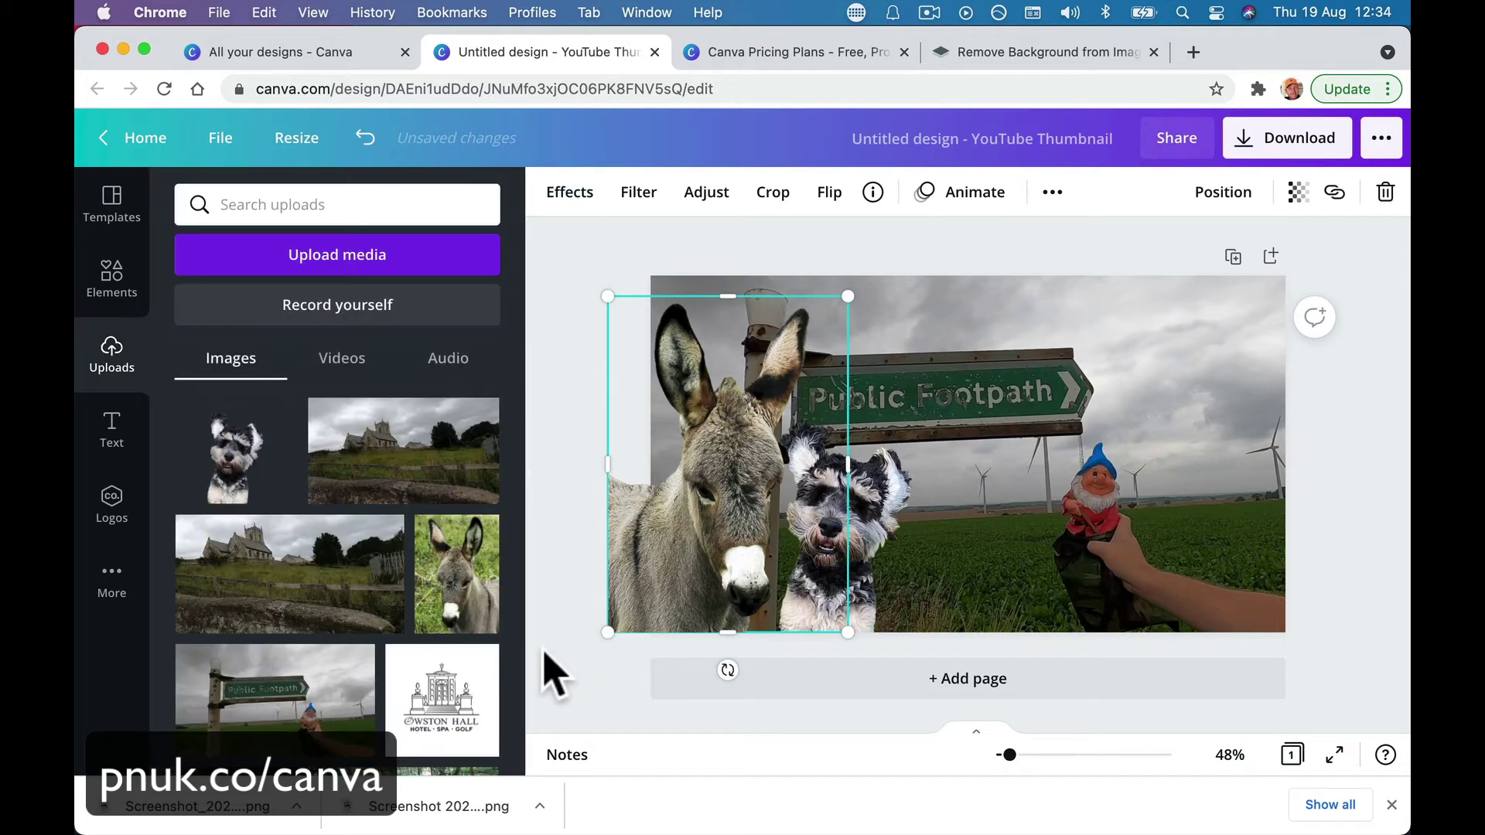
left_click(1031, 267)
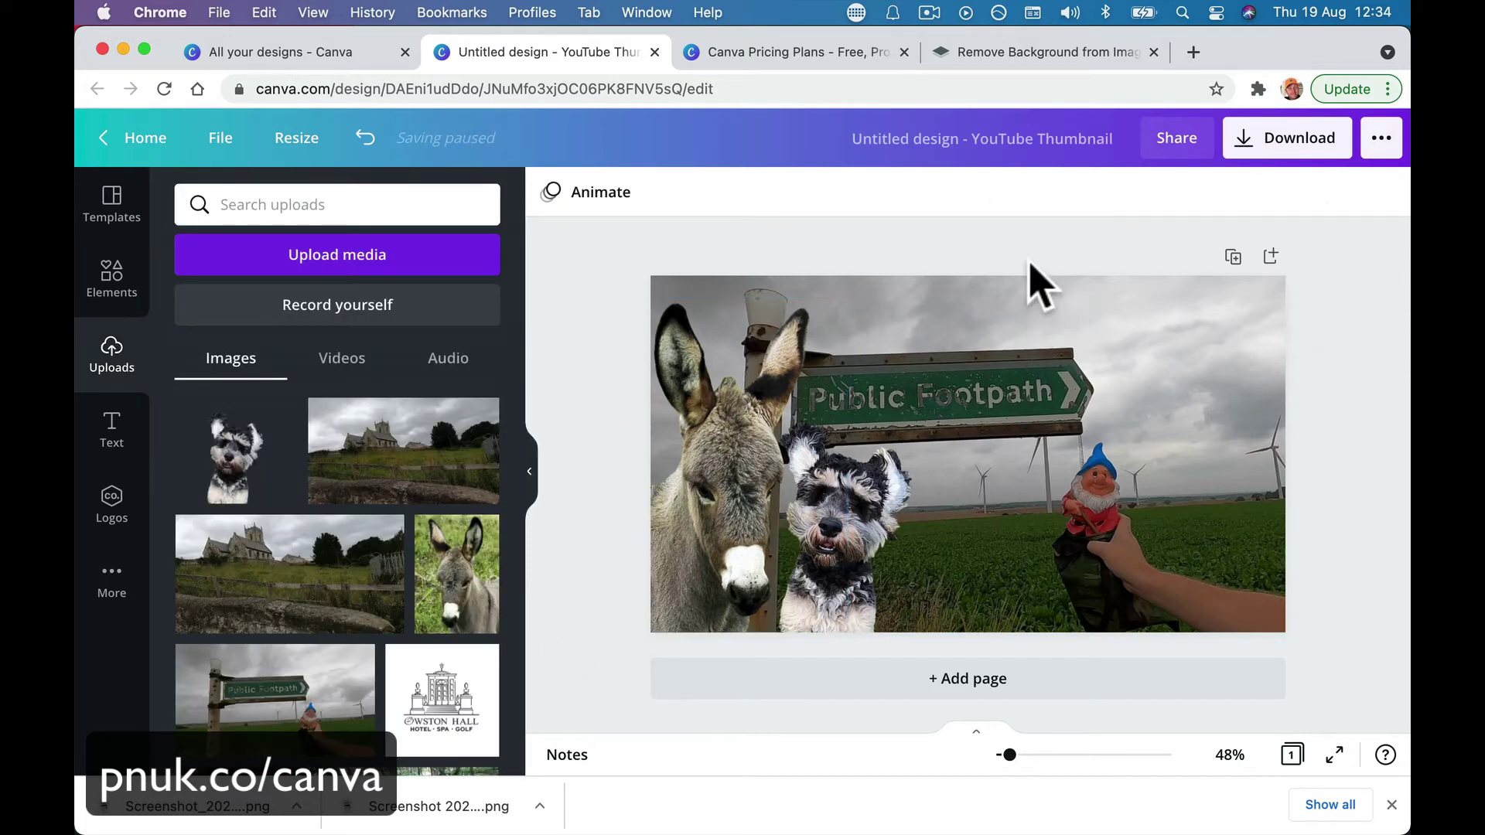
Find the photo of the yellow hole 3 golf sign among the uploaded images and add it to the page.
scroll(391, 572, "down", 5)
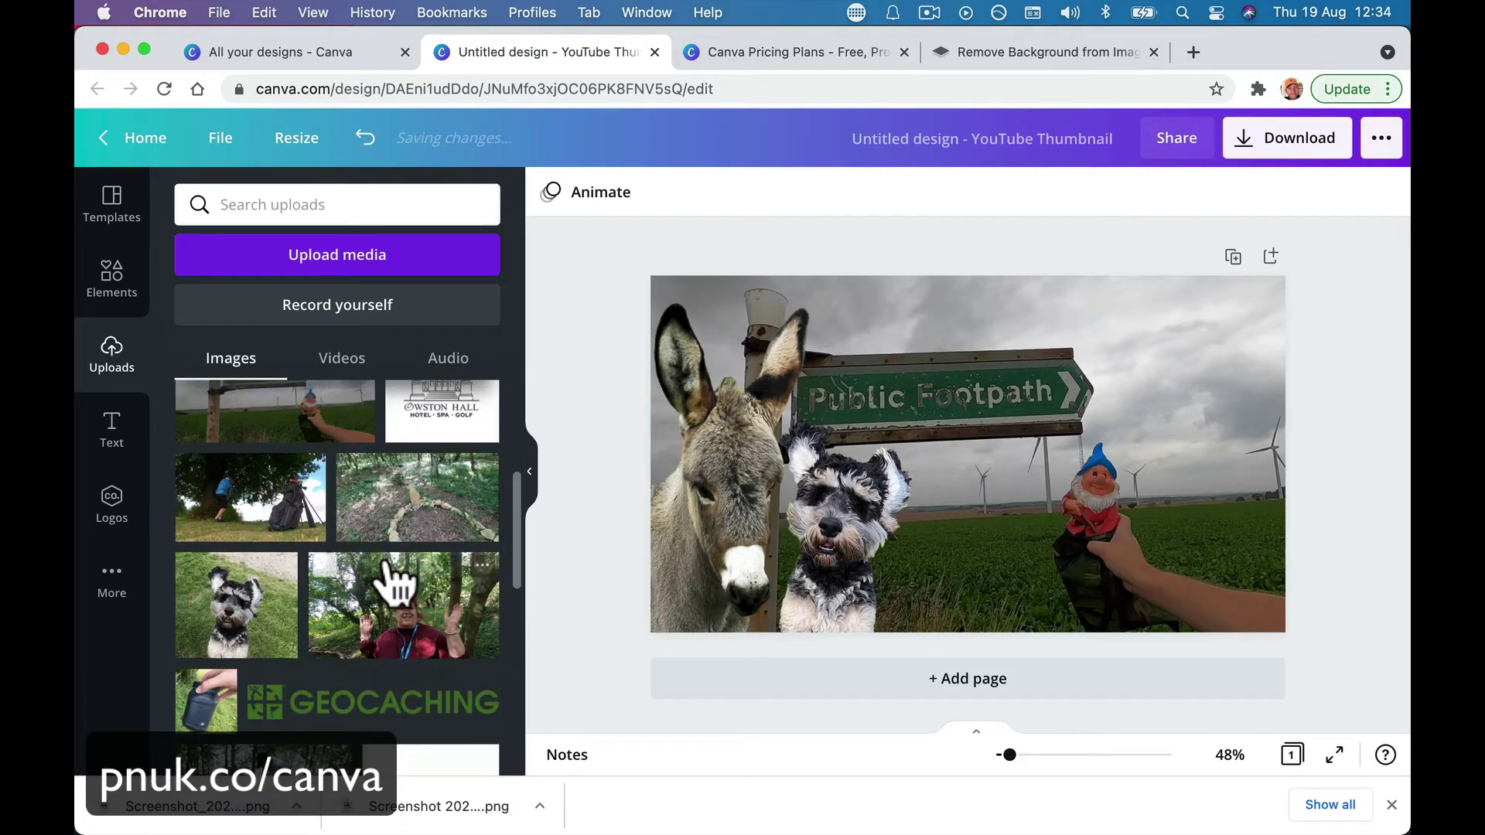
scroll(394, 585, "down", 5)
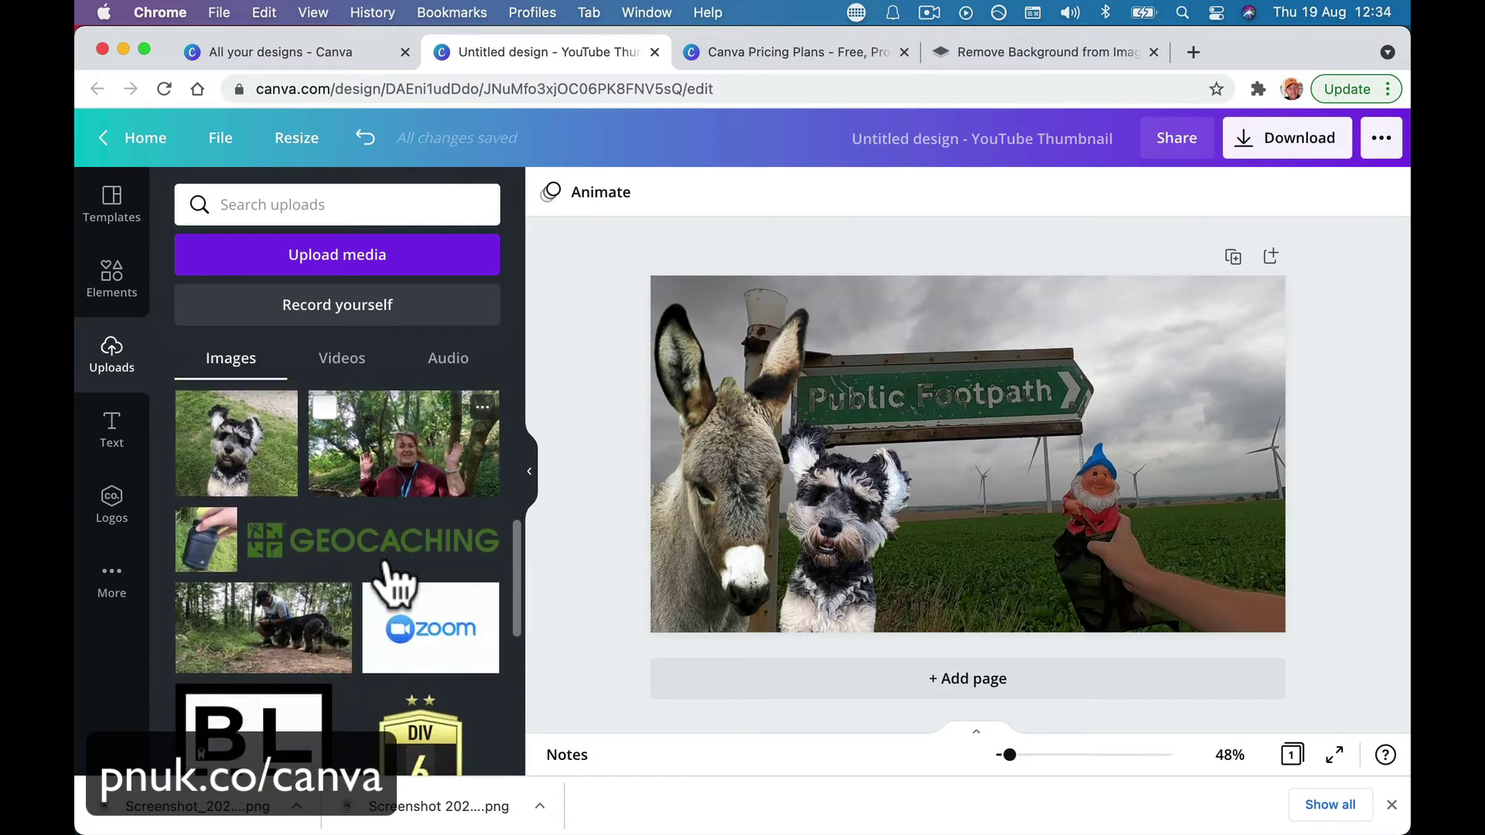
scroll(395, 586, "down", 10)
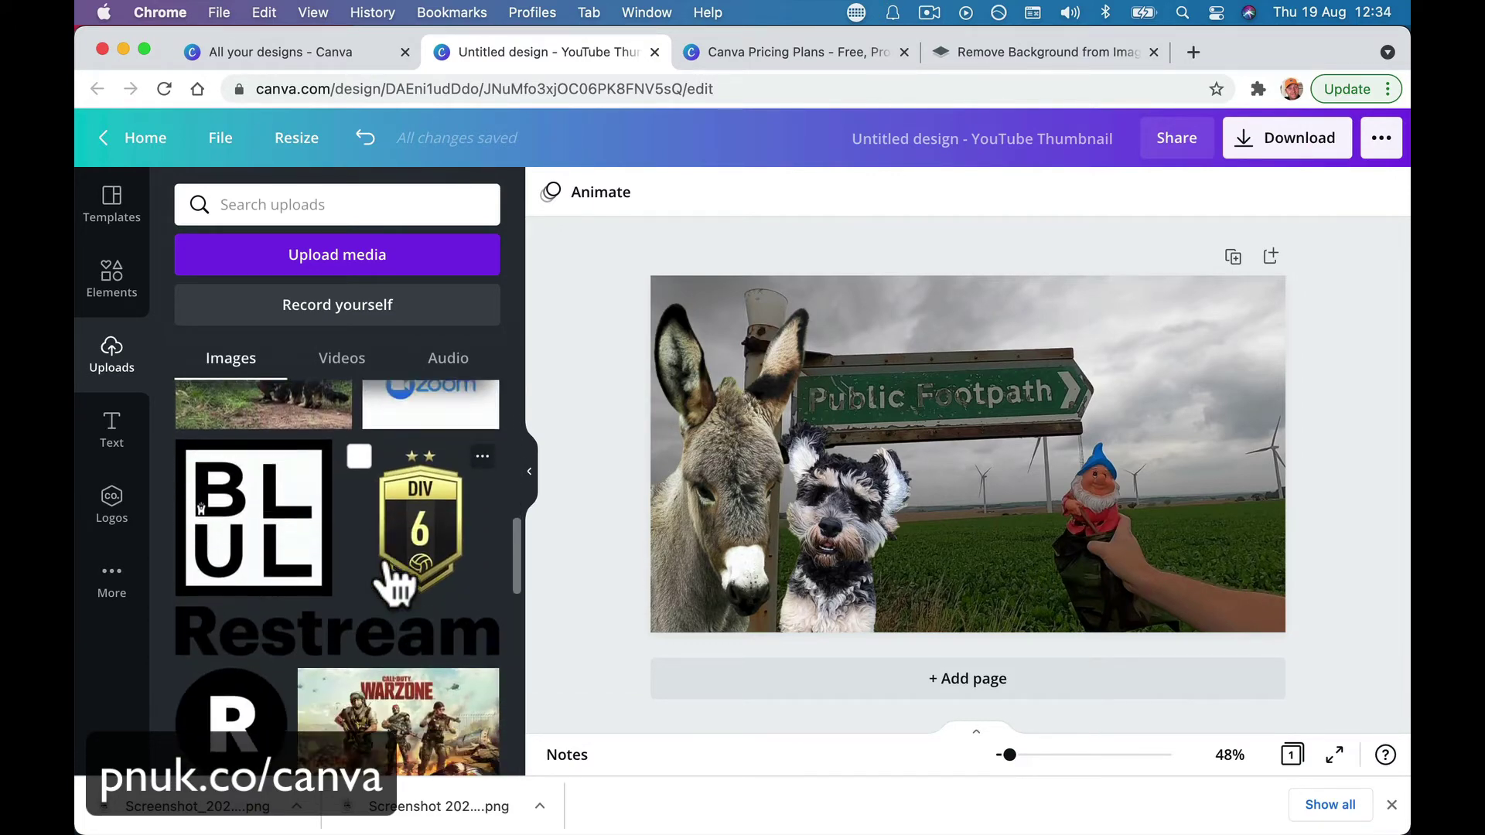
scroll(395, 585, "up", 1)
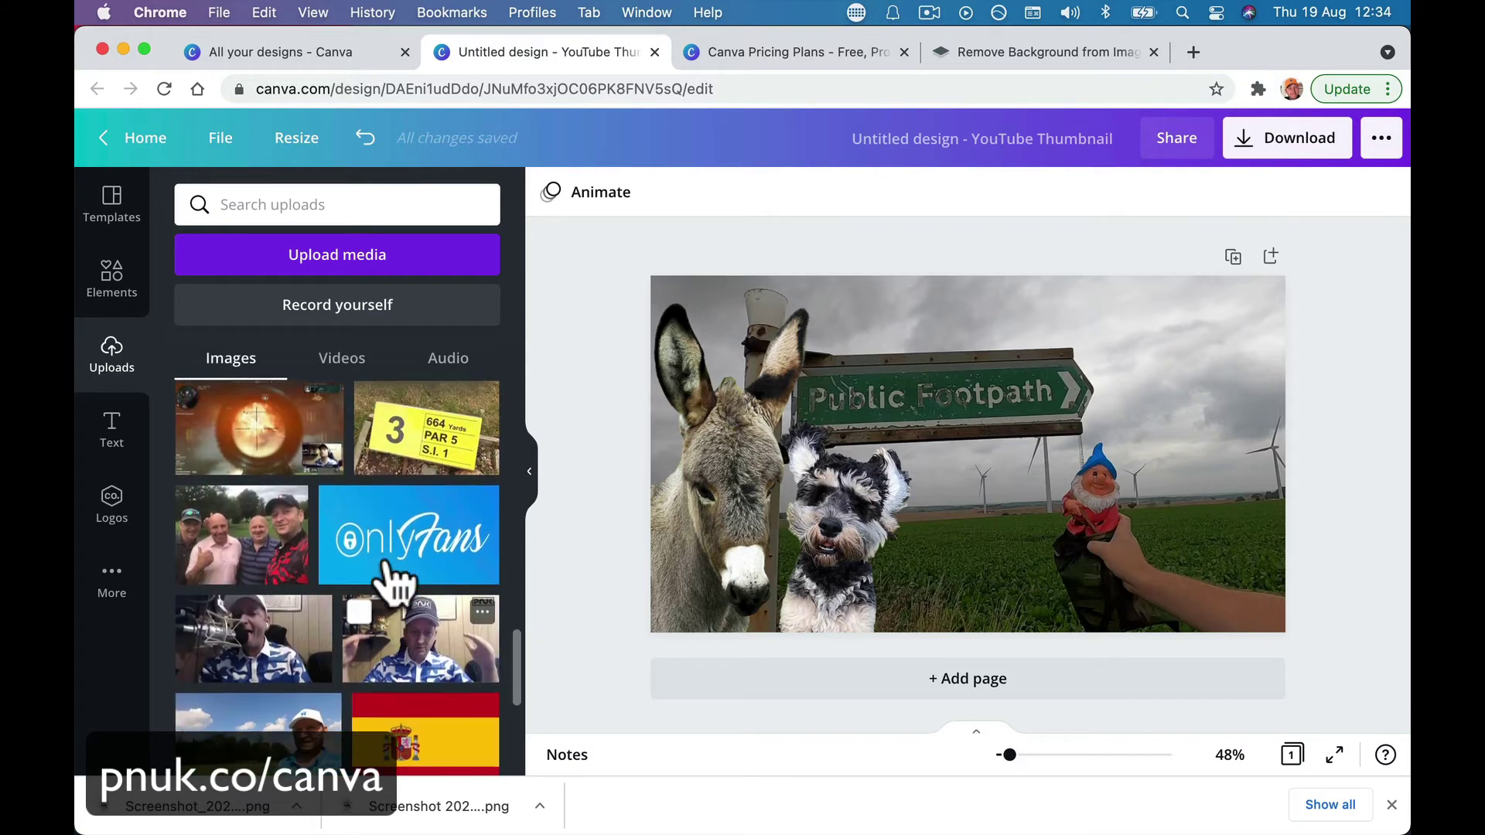
left_click(449, 483)
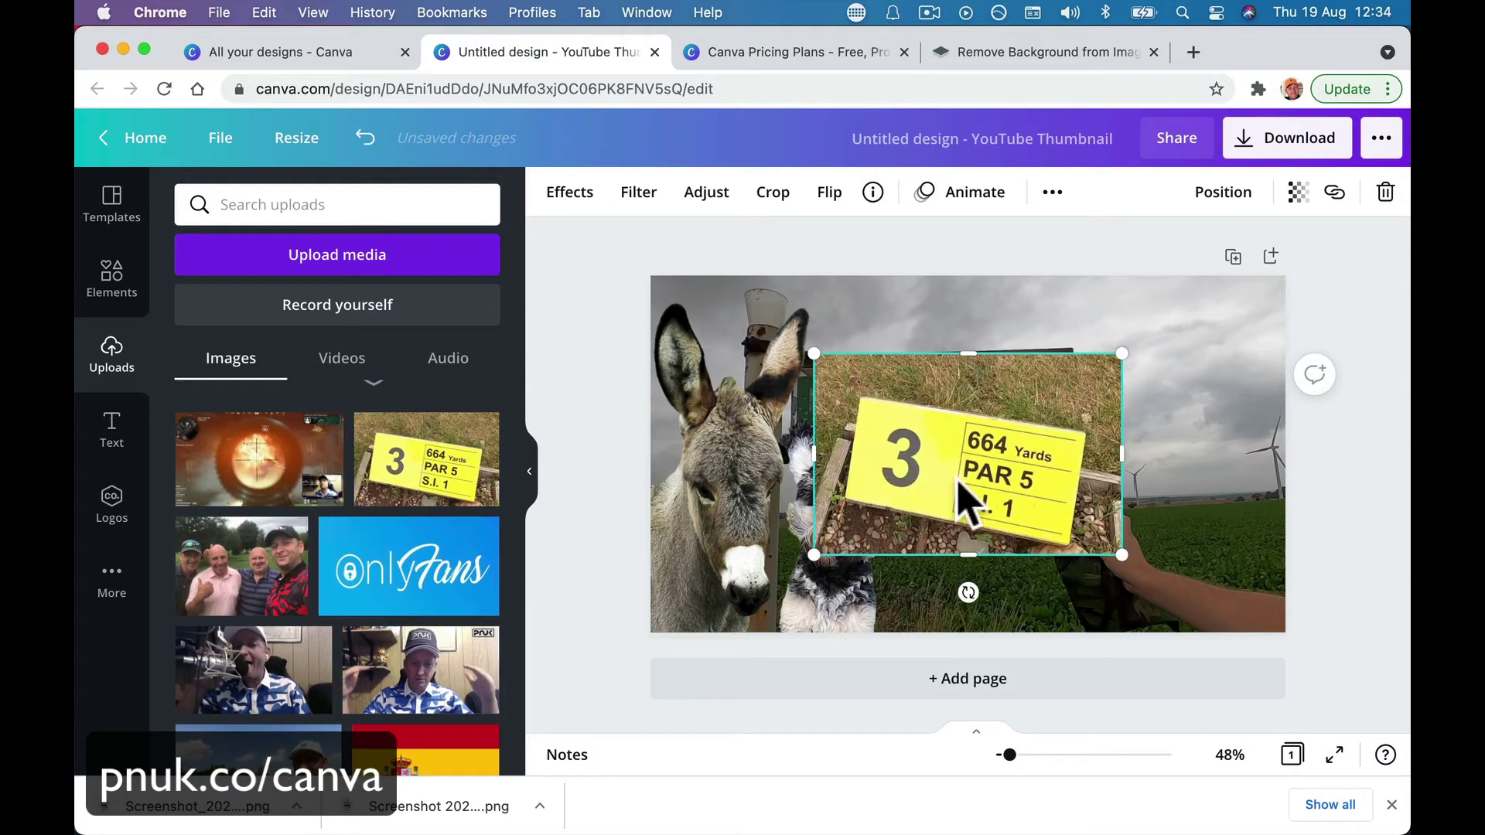
Apply the Background Remover to the yellow golf sign photo and move the sign to the page's upper-right corner.
left_click(579, 198)
left_click(267, 323)
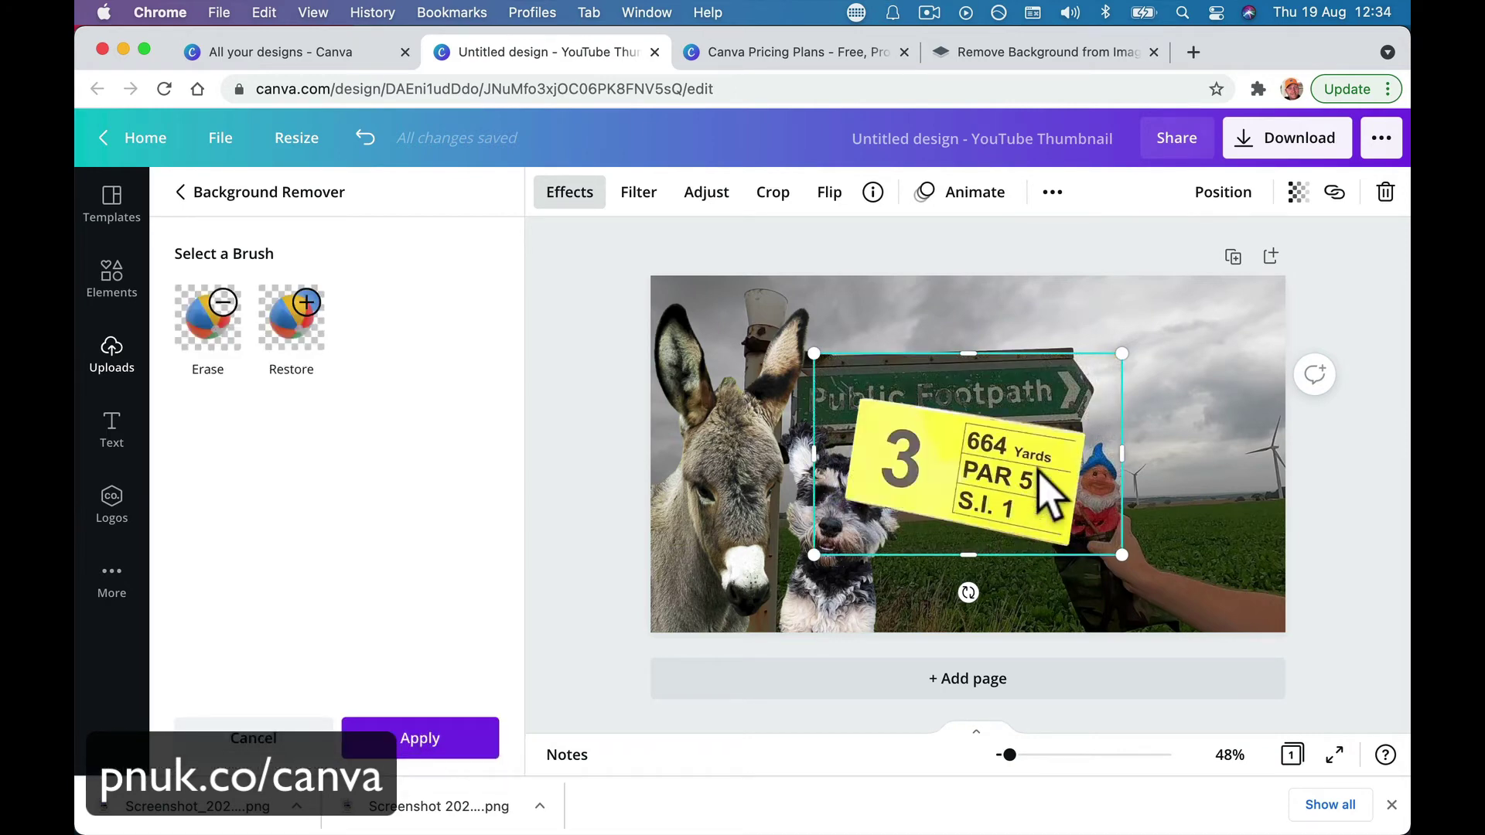
left_click_drag(1039, 473, 1199, 354)
left_click(482, 733)
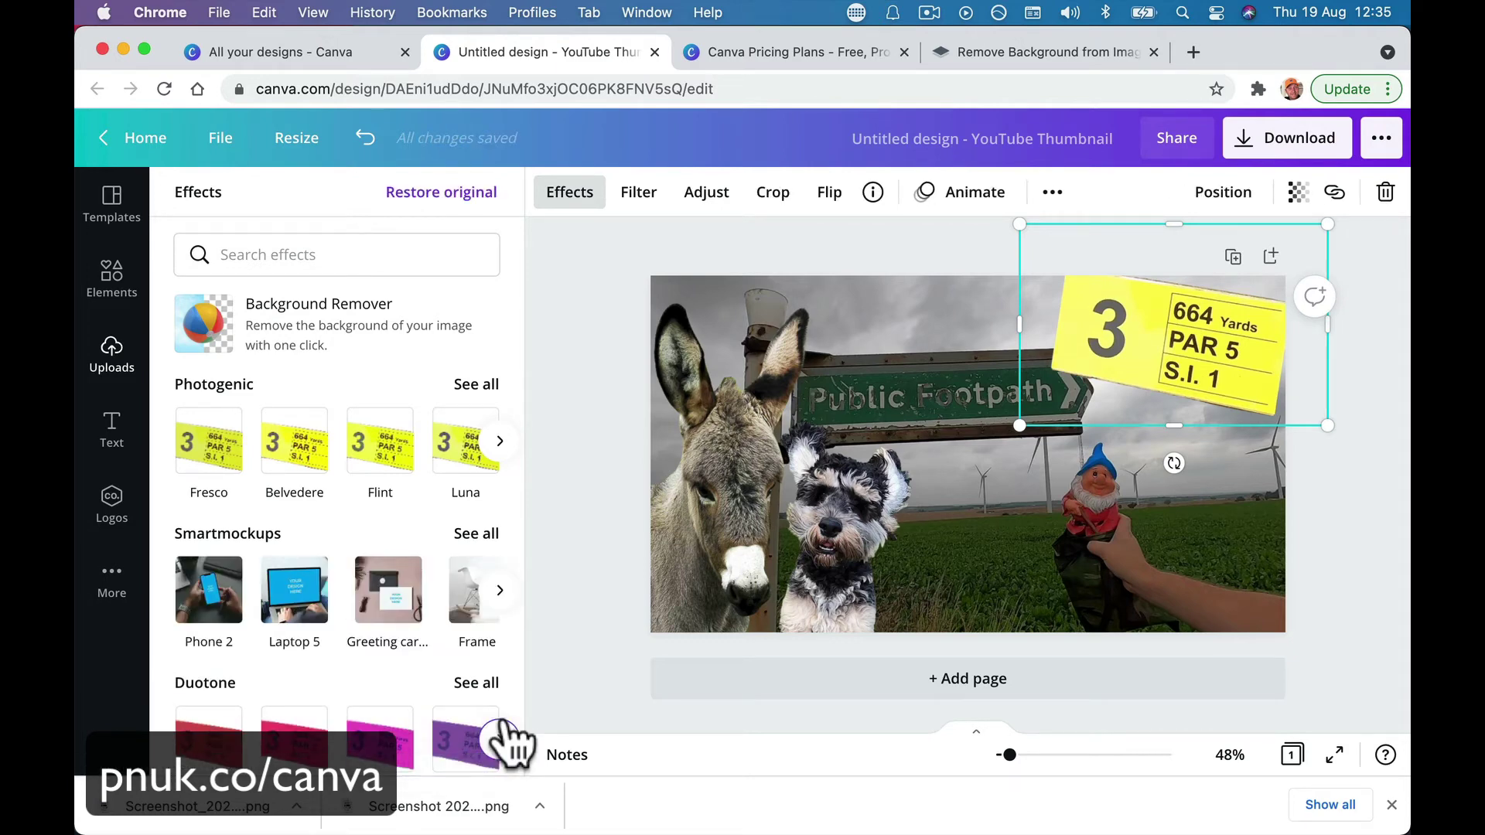
Search the Canva elements library for "donkey".
left_click(84, 307)
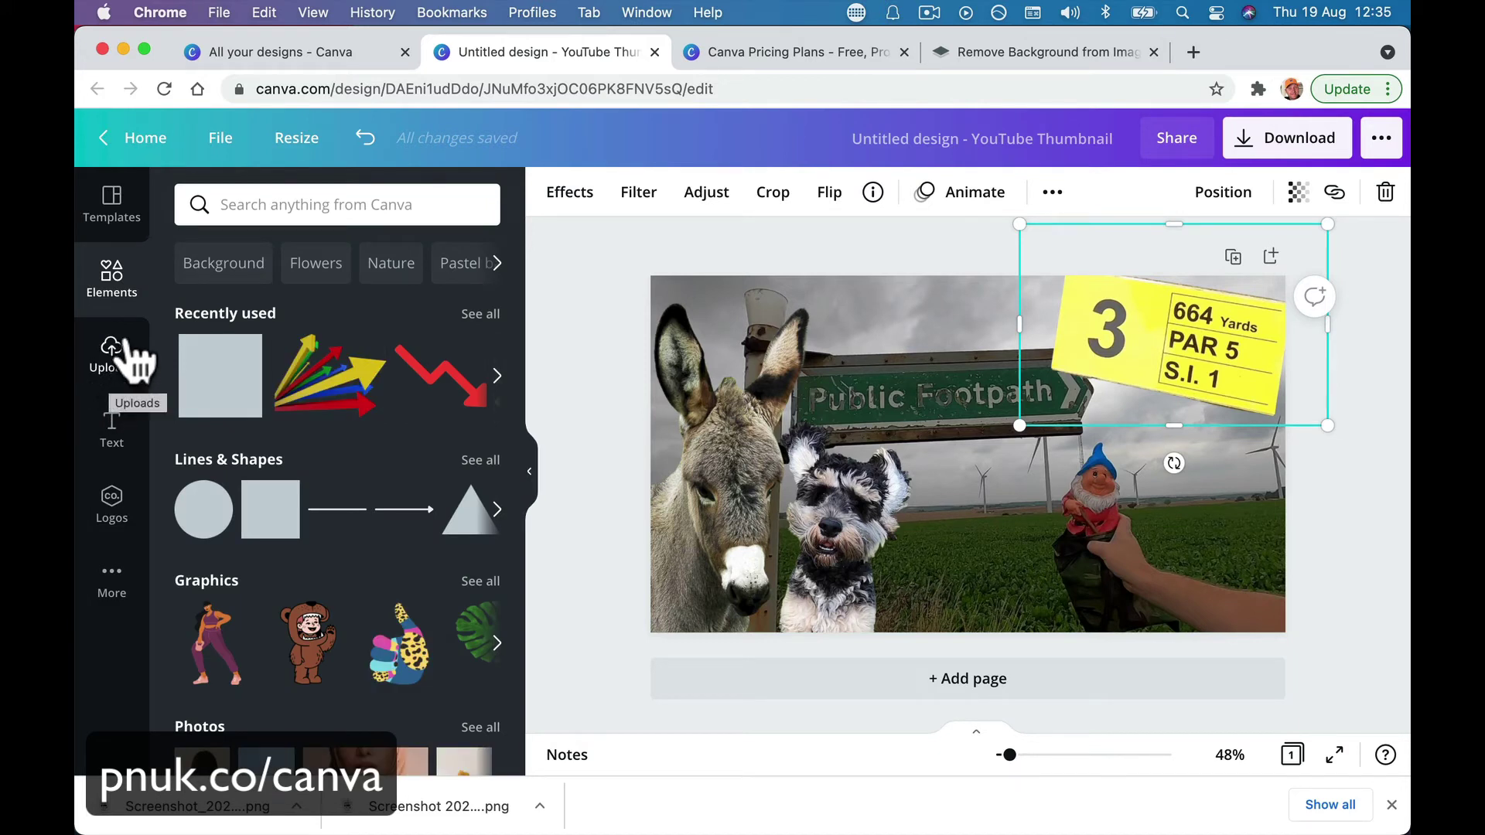
left_click(296, 203)
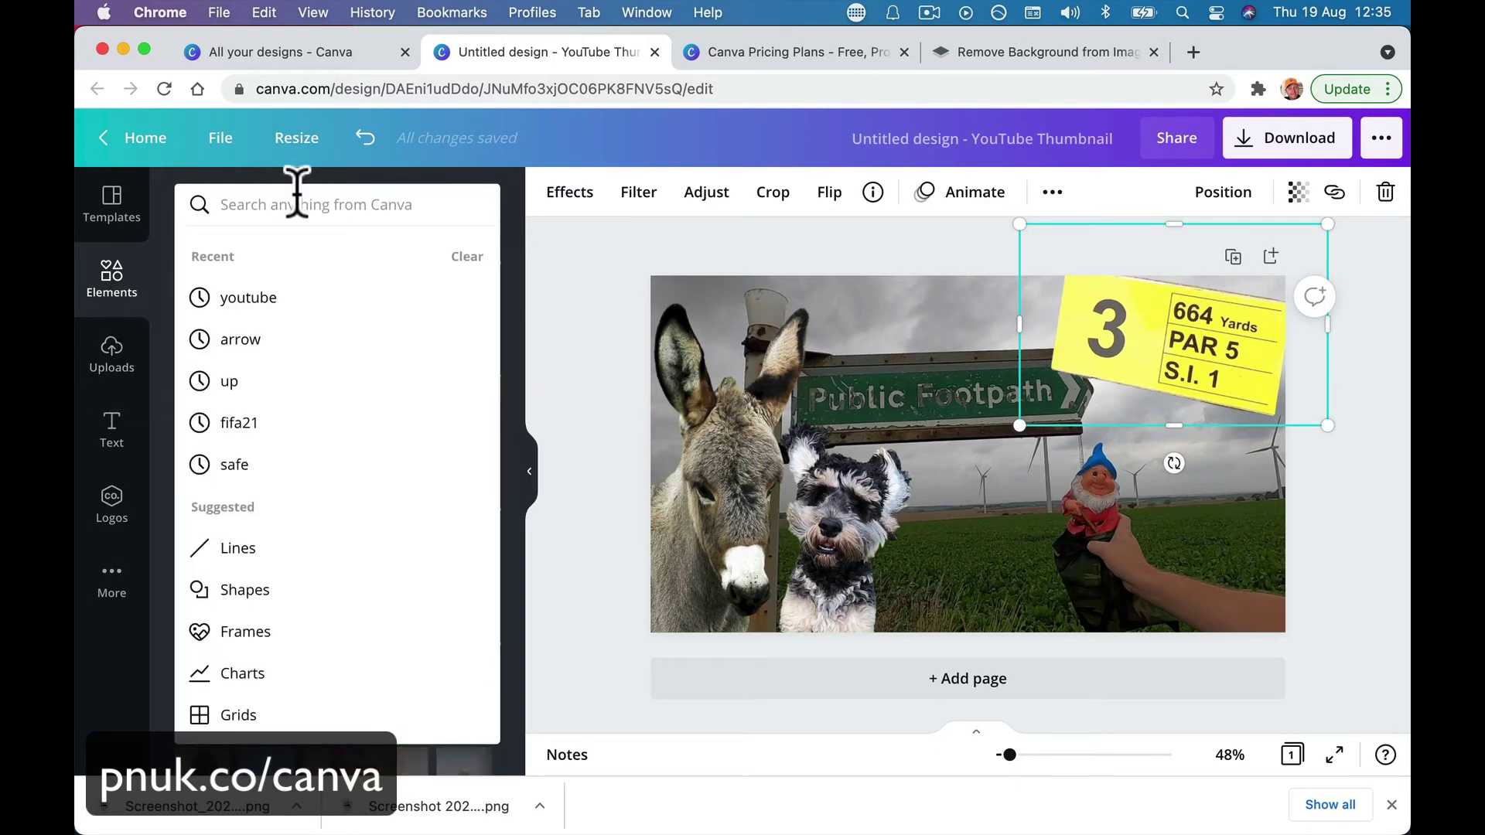
type("donkeyu")
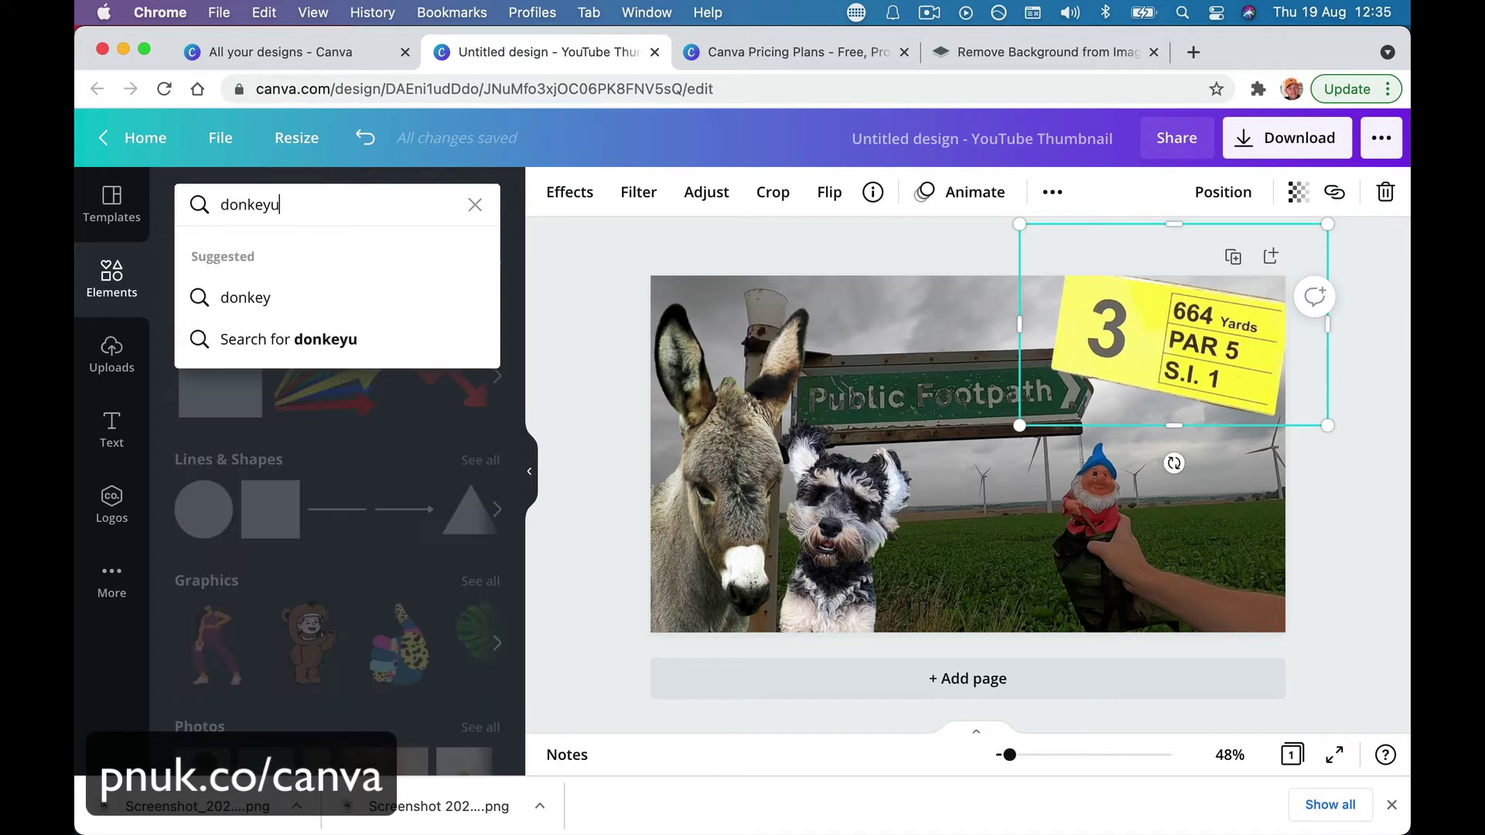
key("Return")
left_click(298, 205)
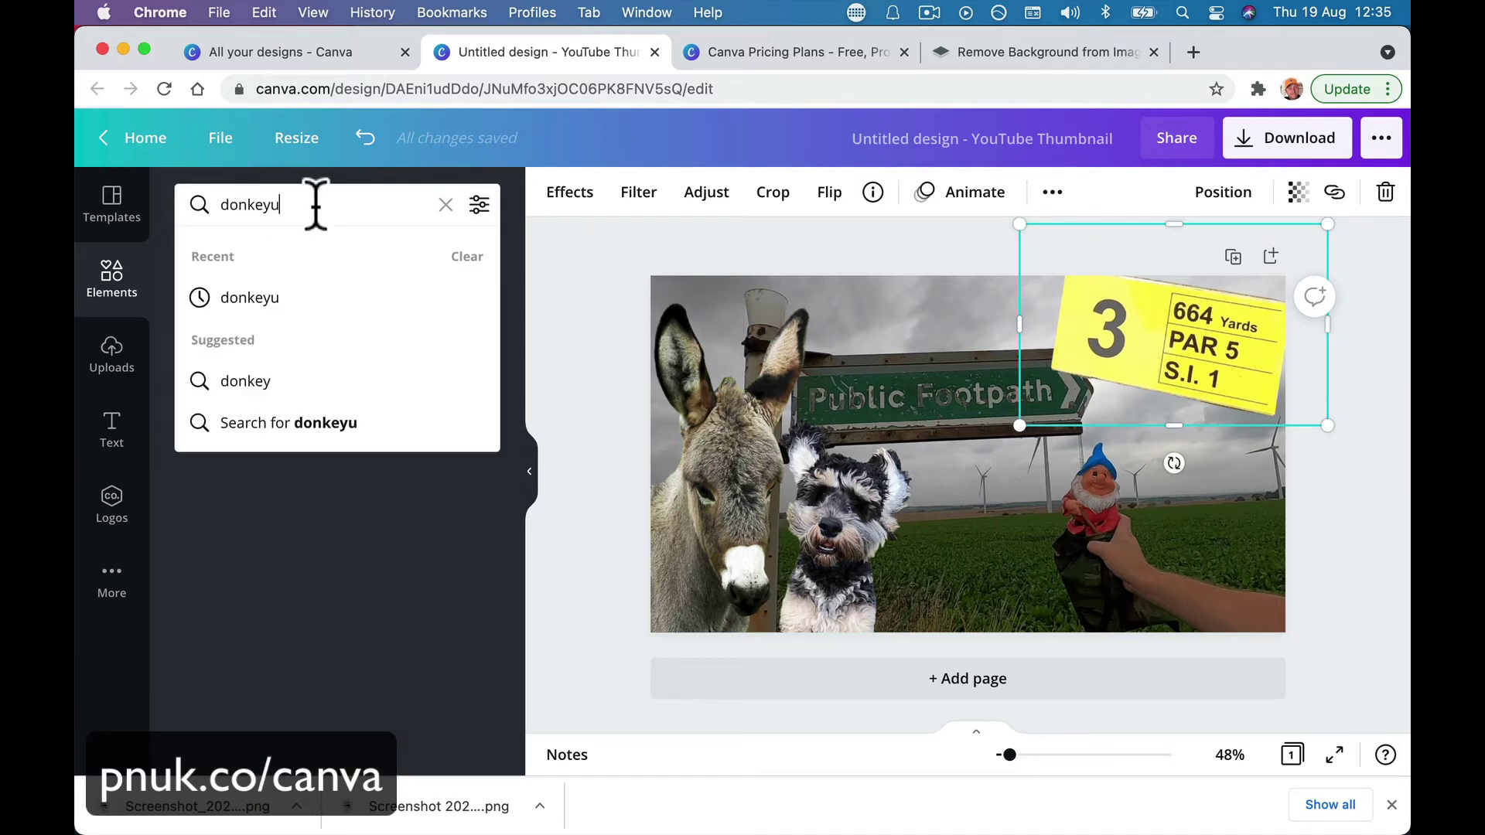
left_click(232, 379)
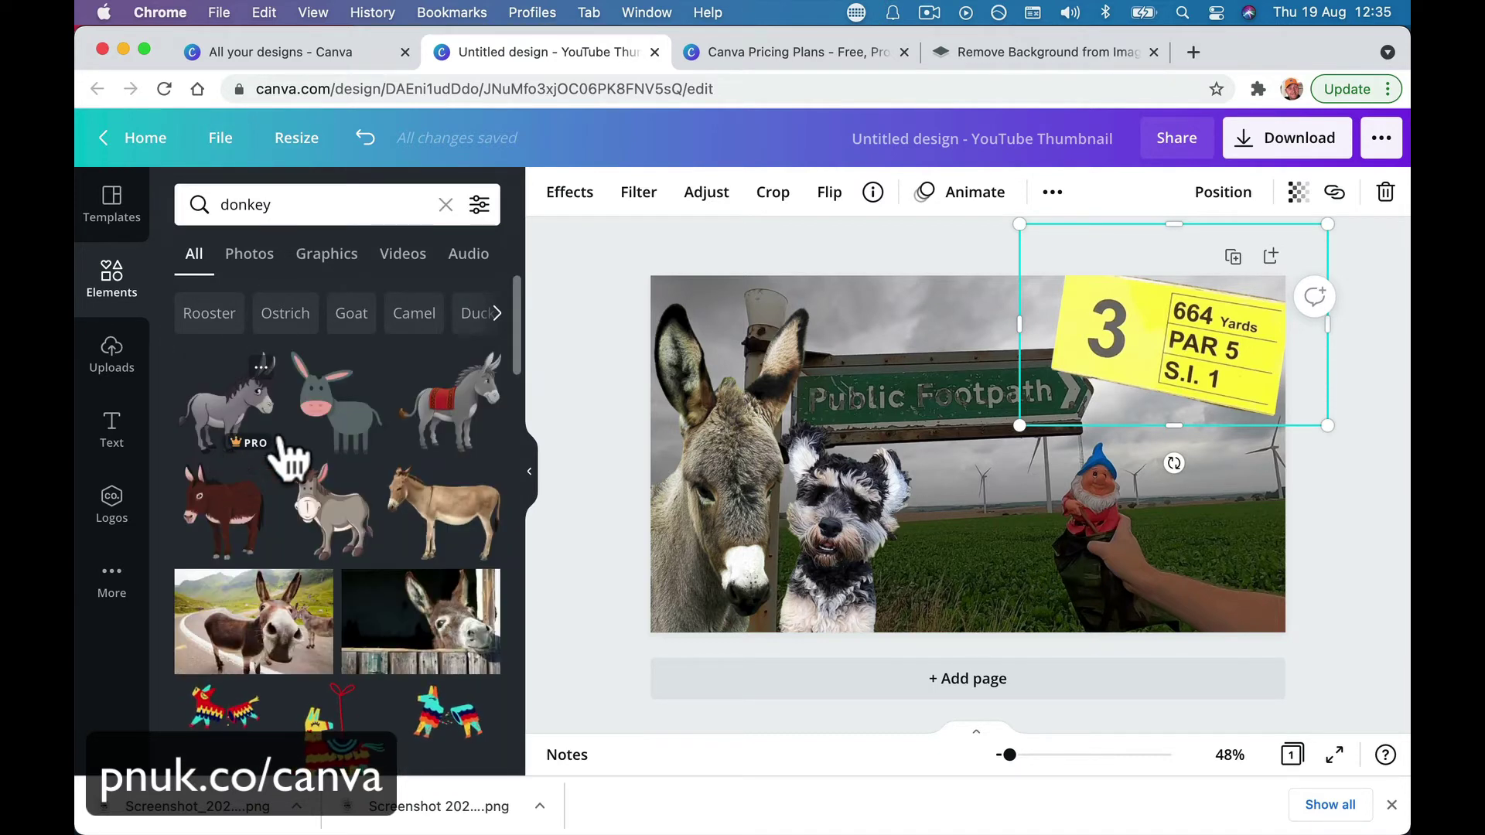
Add the light brown standing donkey cut-out, shrink it and place it at the page's bottom edge between the dog and the gnome.
left_click(441, 504)
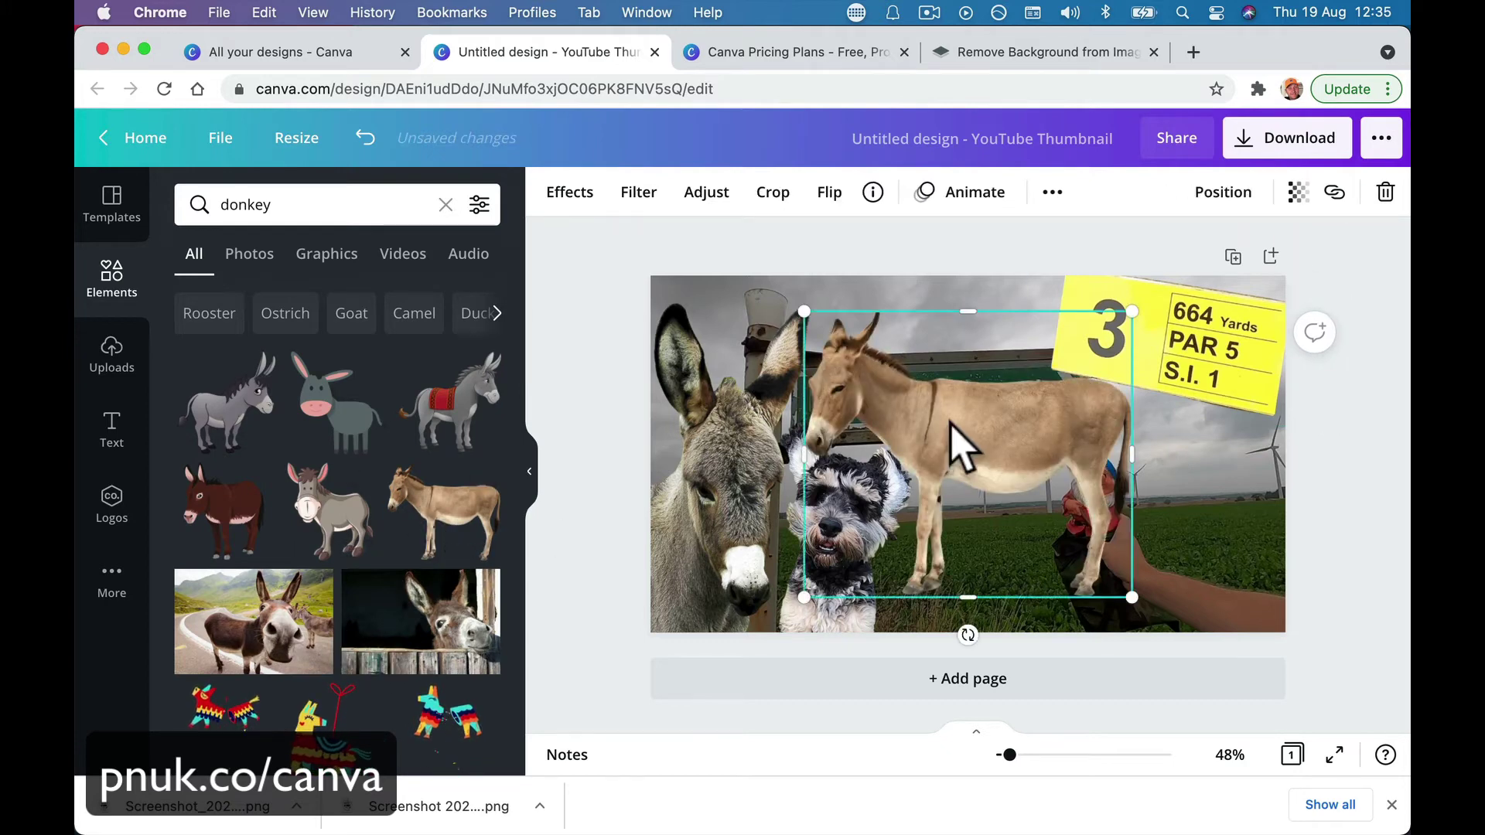
left_click_drag(951, 441, 1004, 490)
left_click_drag(869, 383, 1103, 470)
left_click_drag(1104, 557, 996, 560)
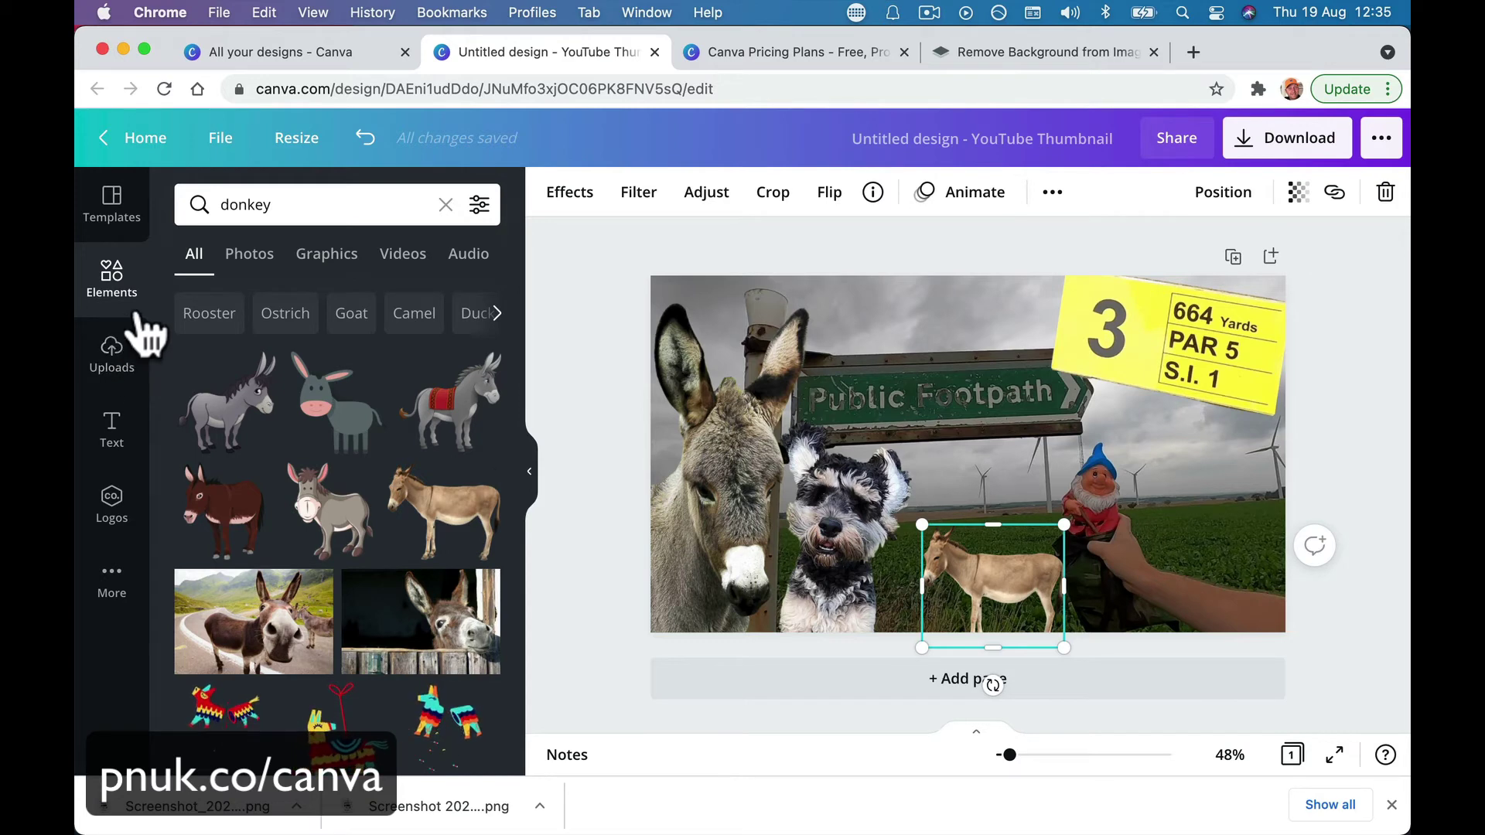
Limit the donkey results to photos, add the dark brown donkey on the mountain road, and apply the Background Remover to it.
left_click(246, 259)
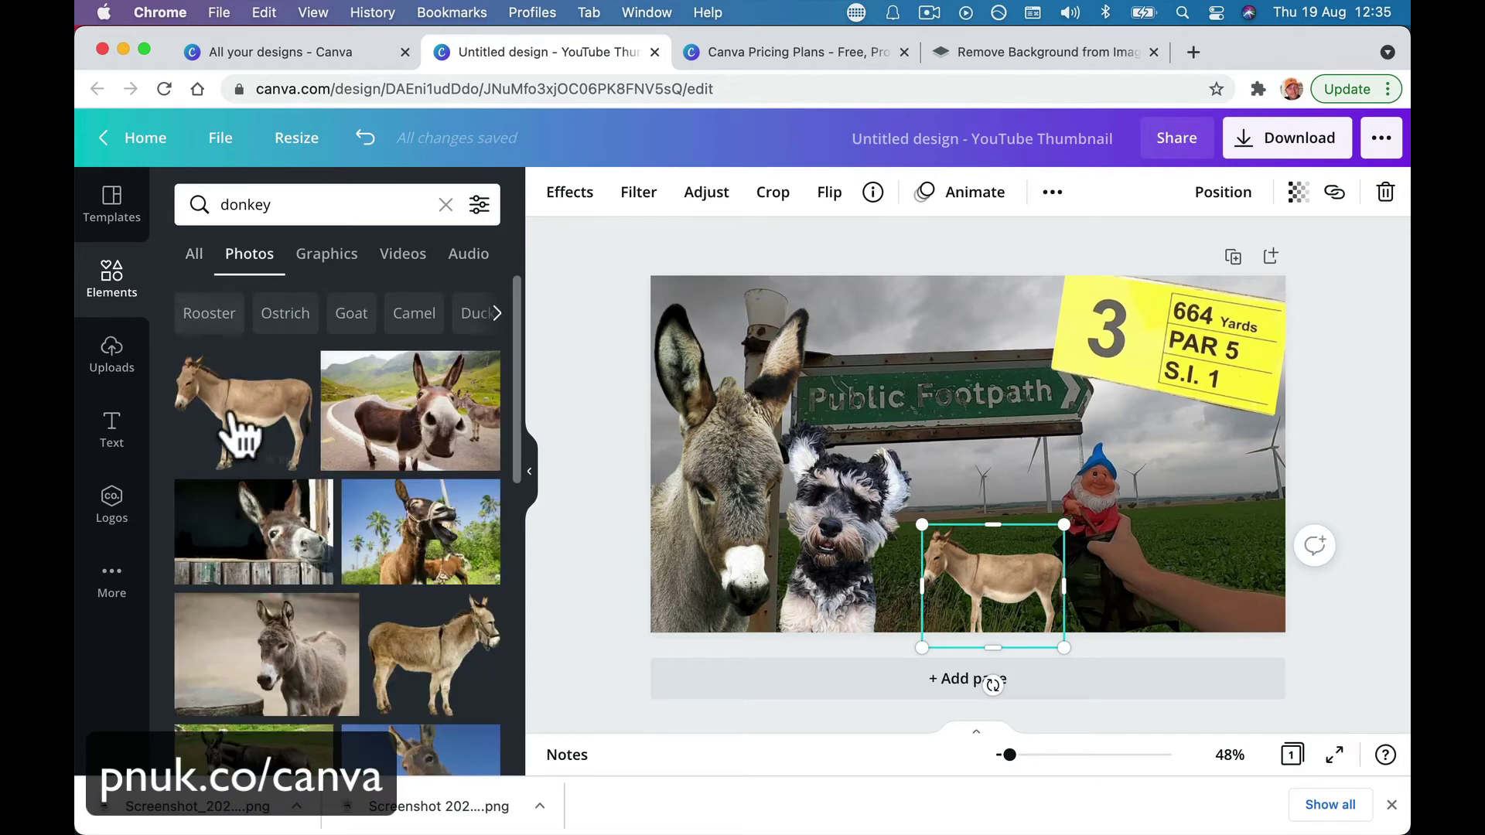
left_click(384, 448)
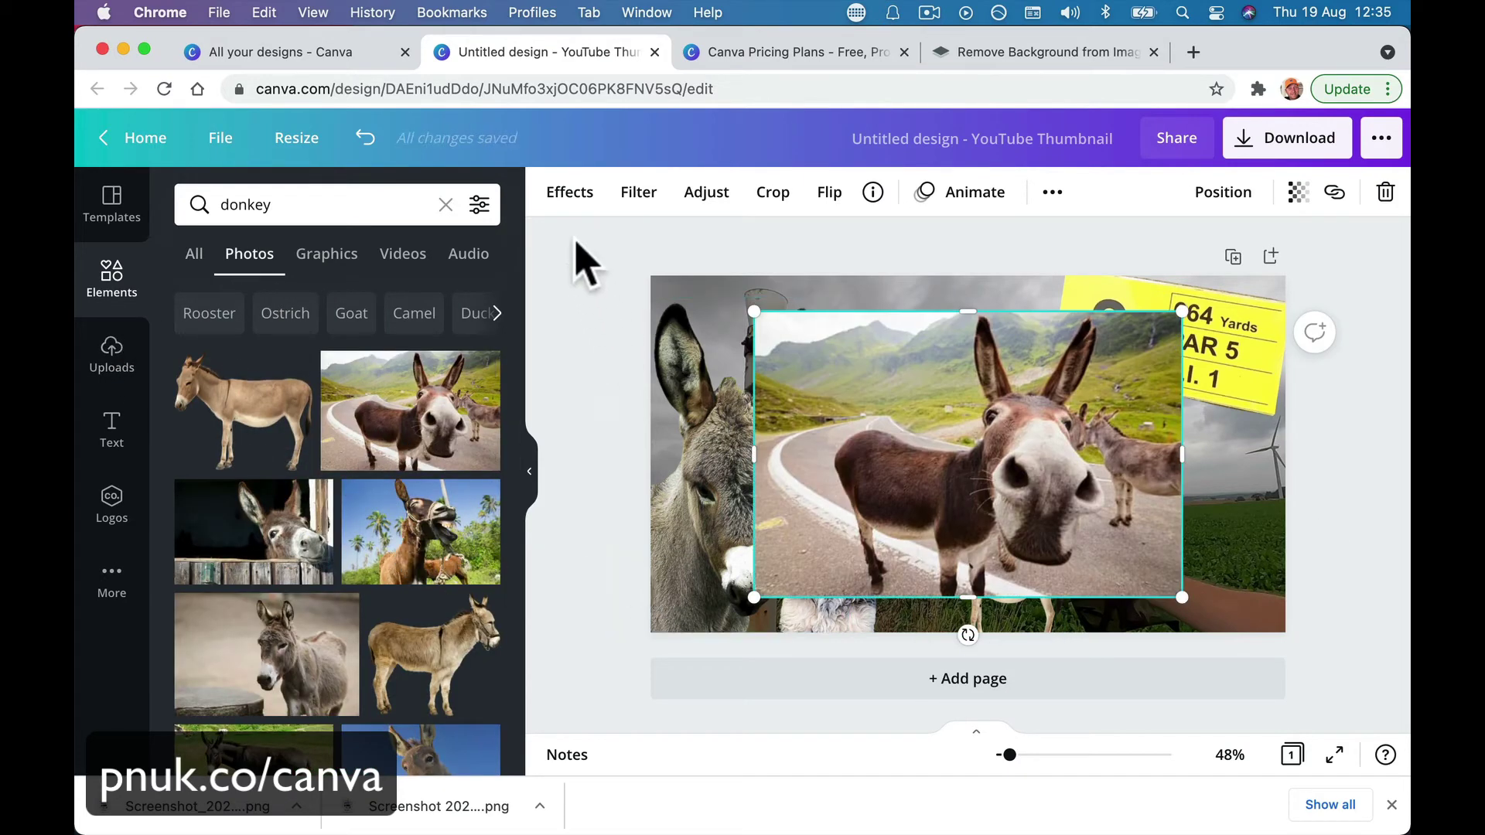
left_click(569, 191)
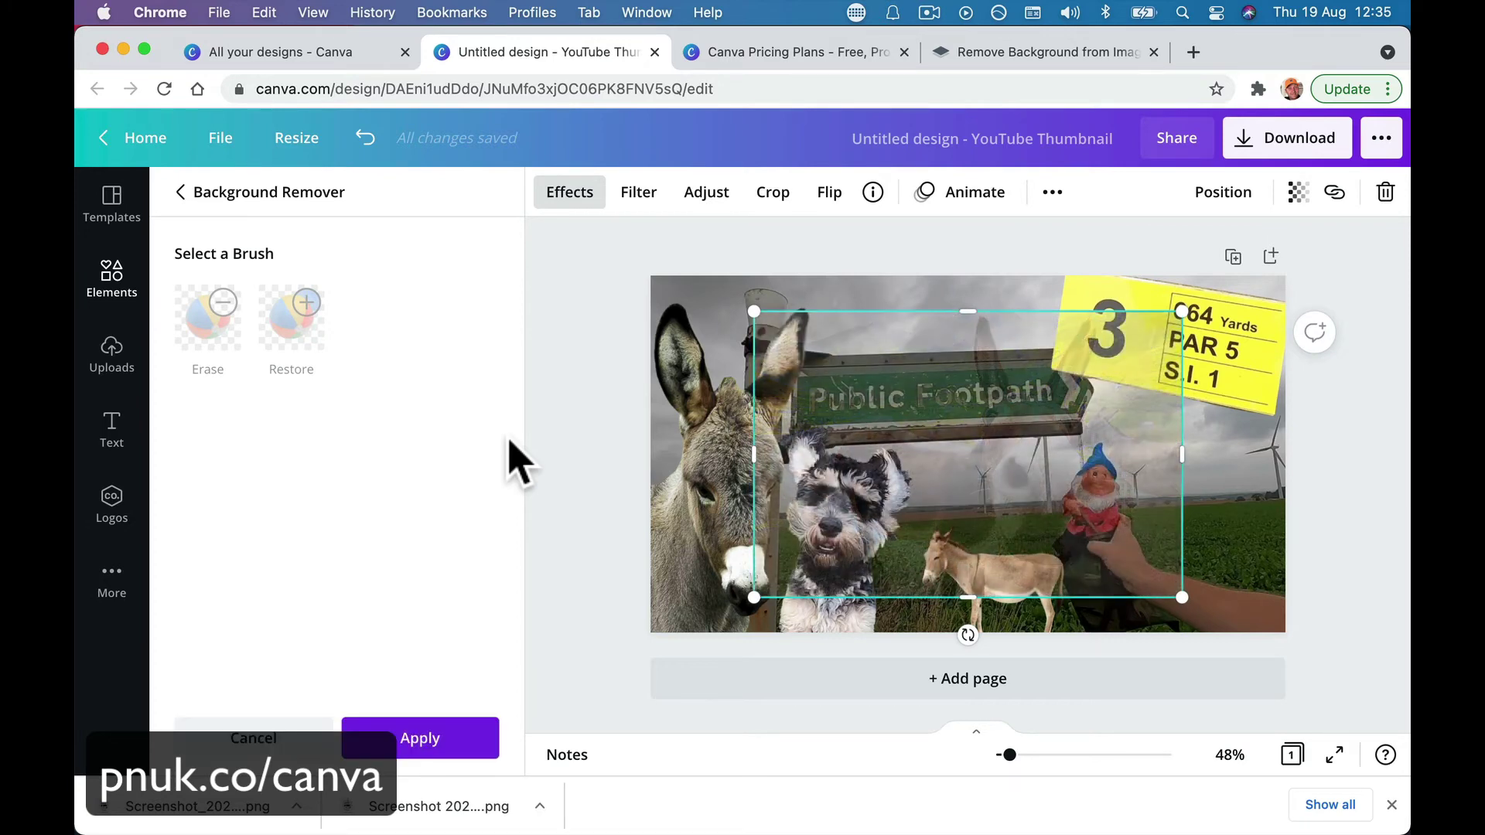
Enlarge the cut-out brown donkey to about 1,159 × 774 and position it over the right half of the page.
left_click_drag(970, 483, 1014, 560)
left_click_drag(1234, 415, 1382, 318)
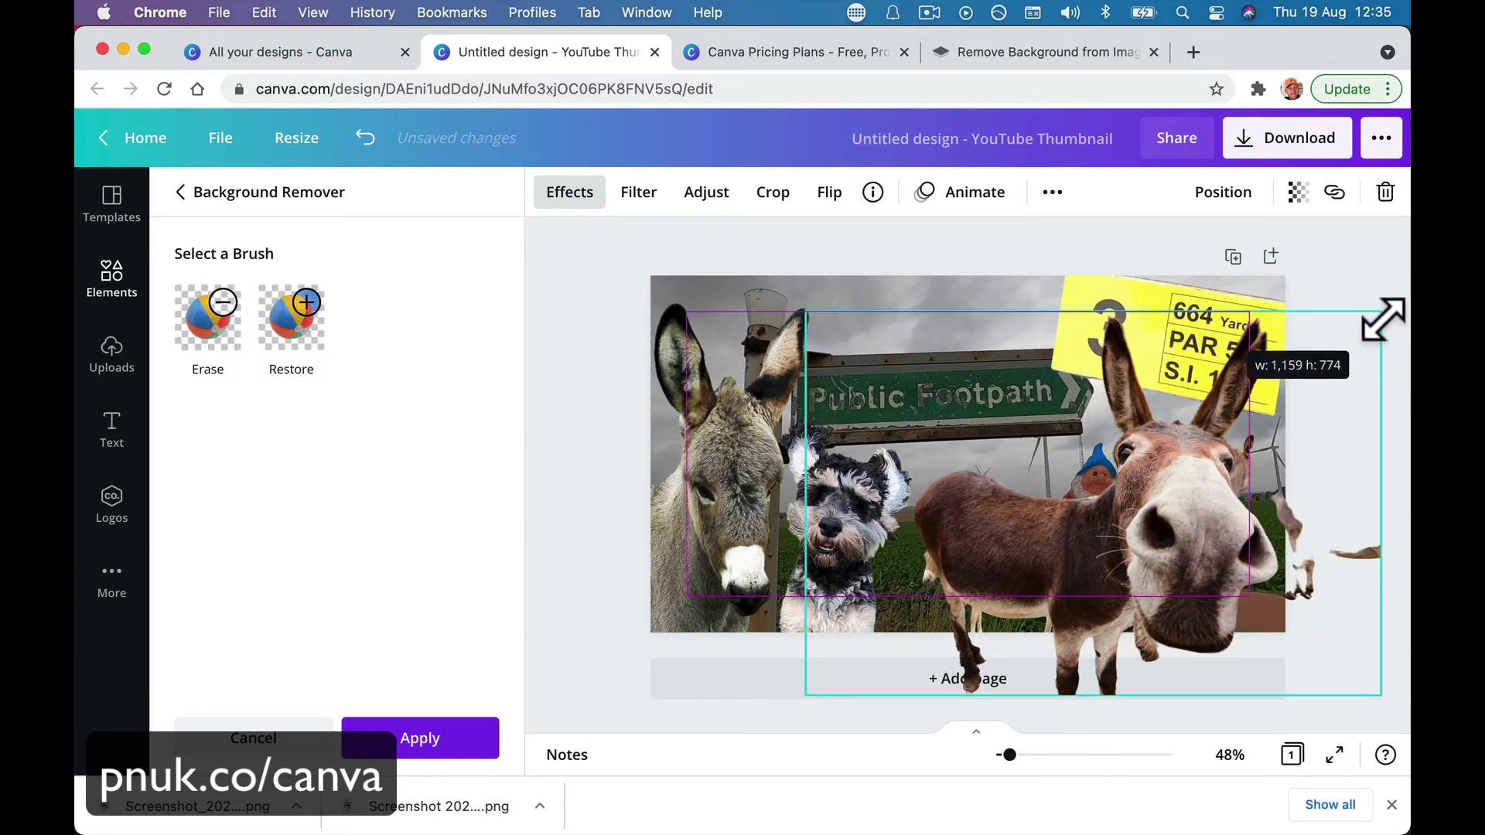
left_click_drag(1097, 583, 1006, 580)
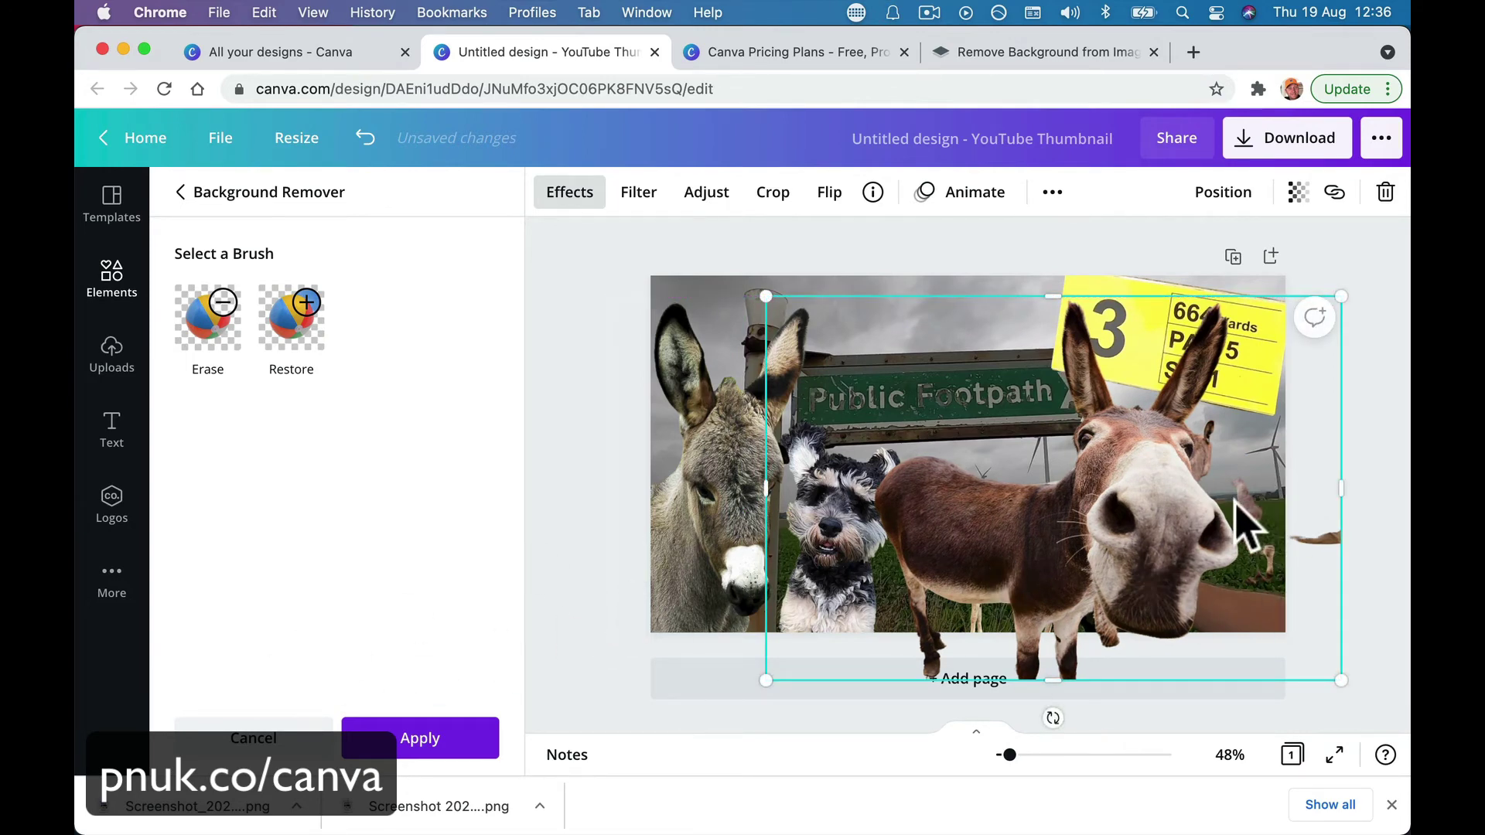
Erase the leftover fragments beside the brown donkey with the Erase brush and set the brush size to 15.
left_click(204, 352)
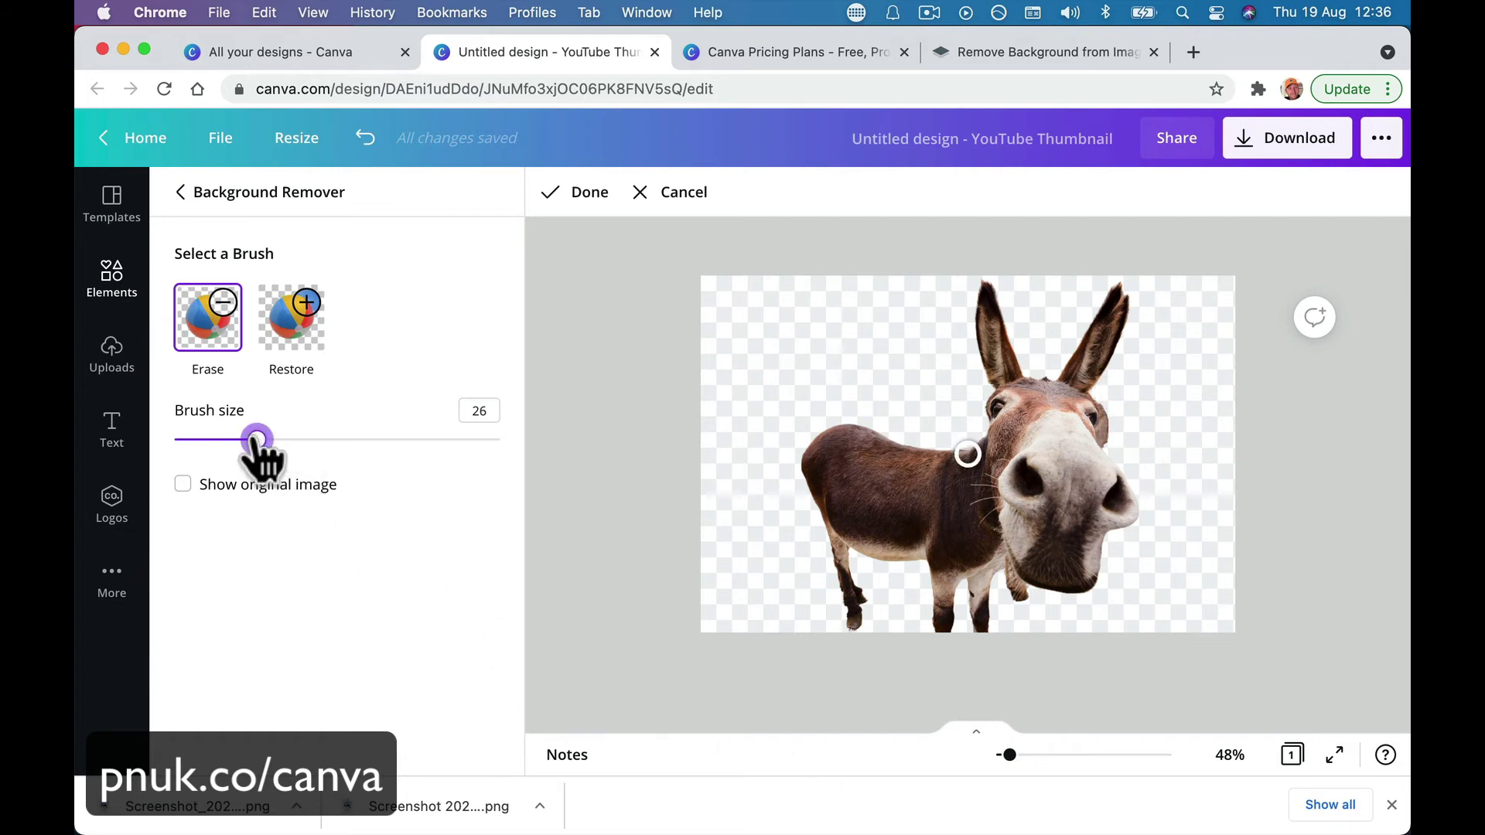
left_click_drag(255, 440, 220, 441)
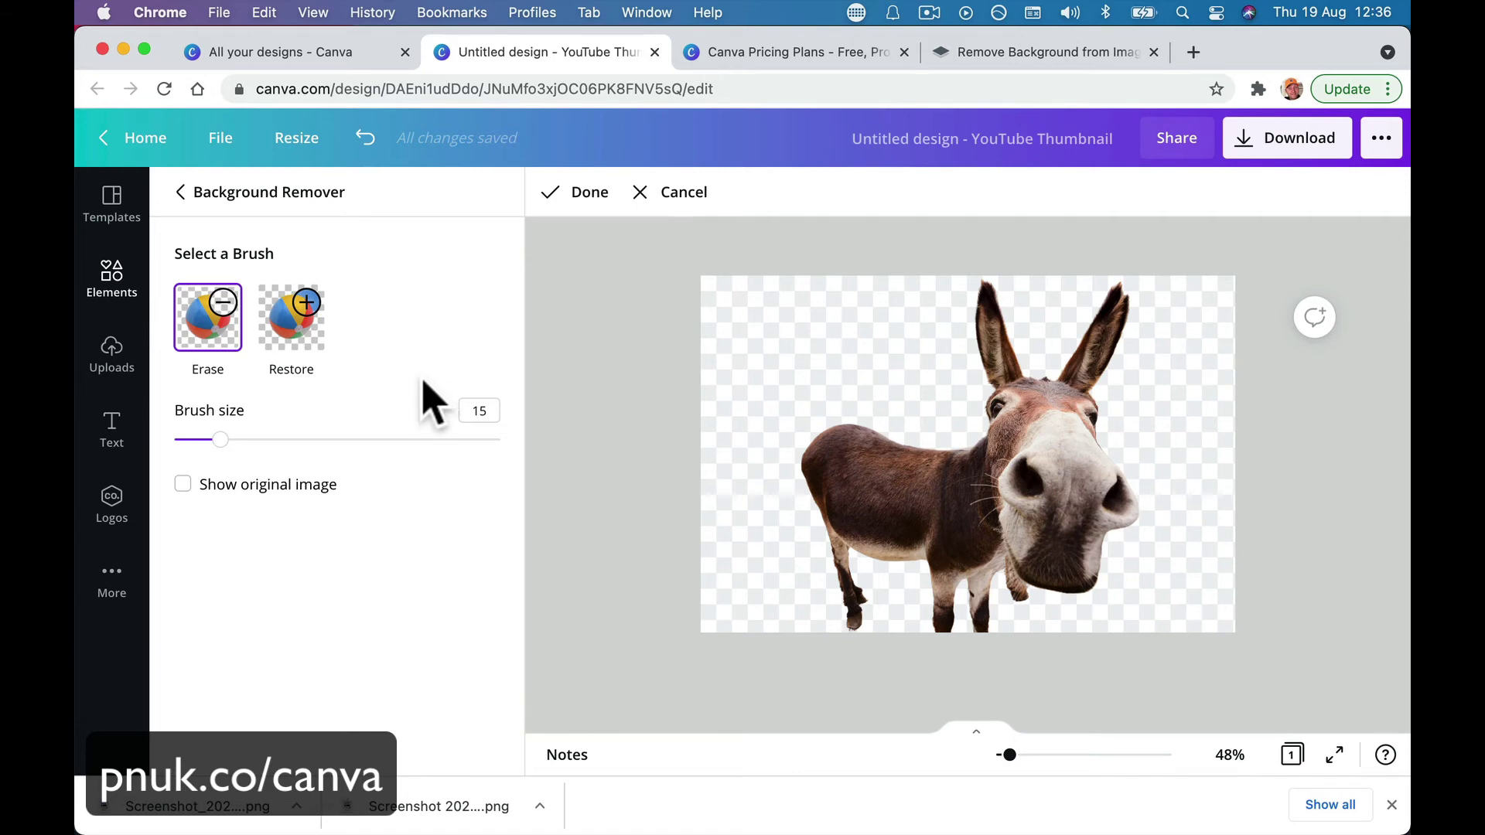
left_click(576, 193)
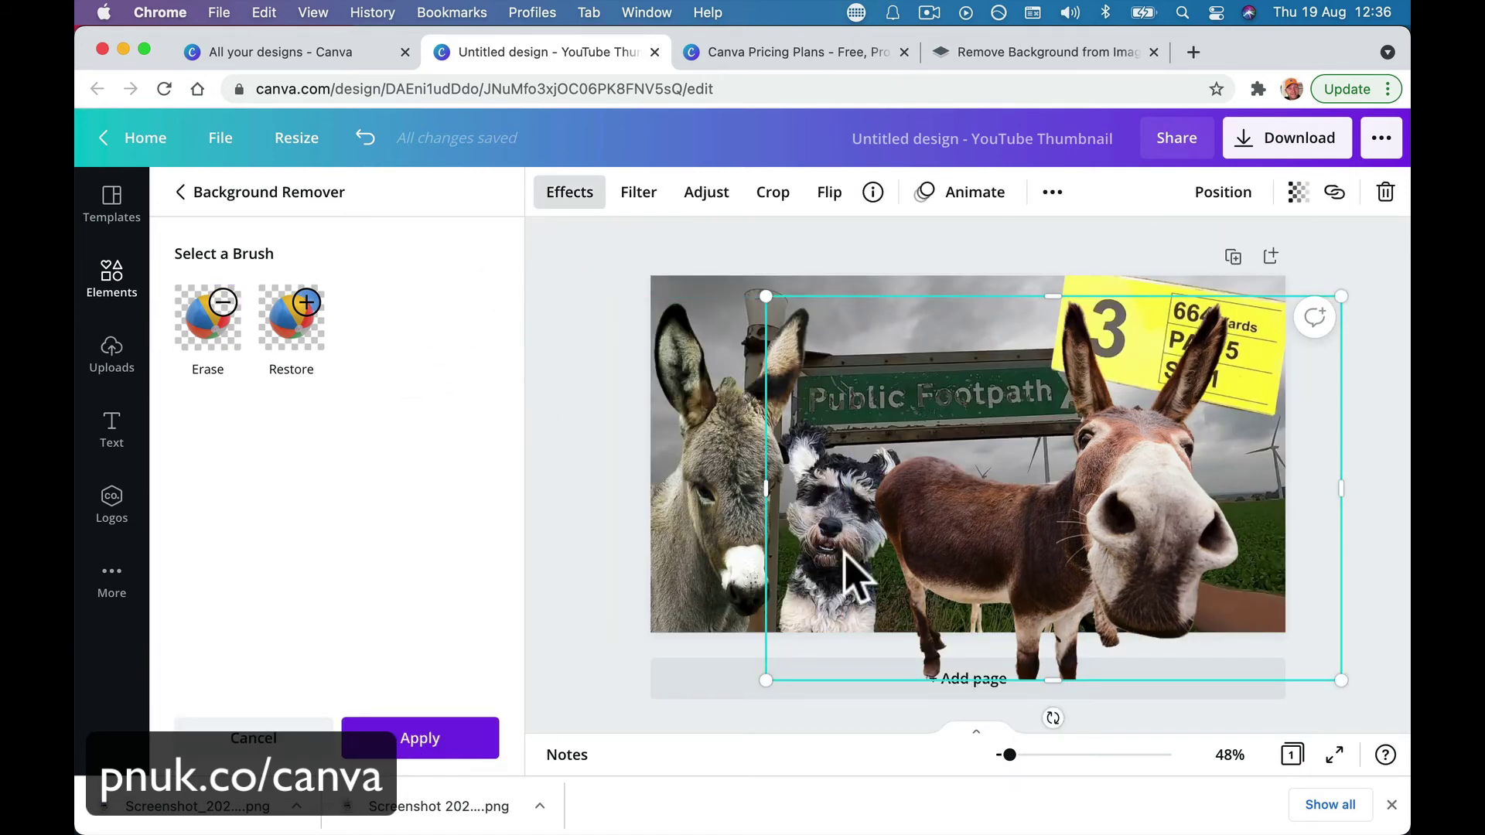
Shrink the brown donkey, move it into the page's lower-right corner and apply its background removal.
left_click_drag(802, 659, 901, 599)
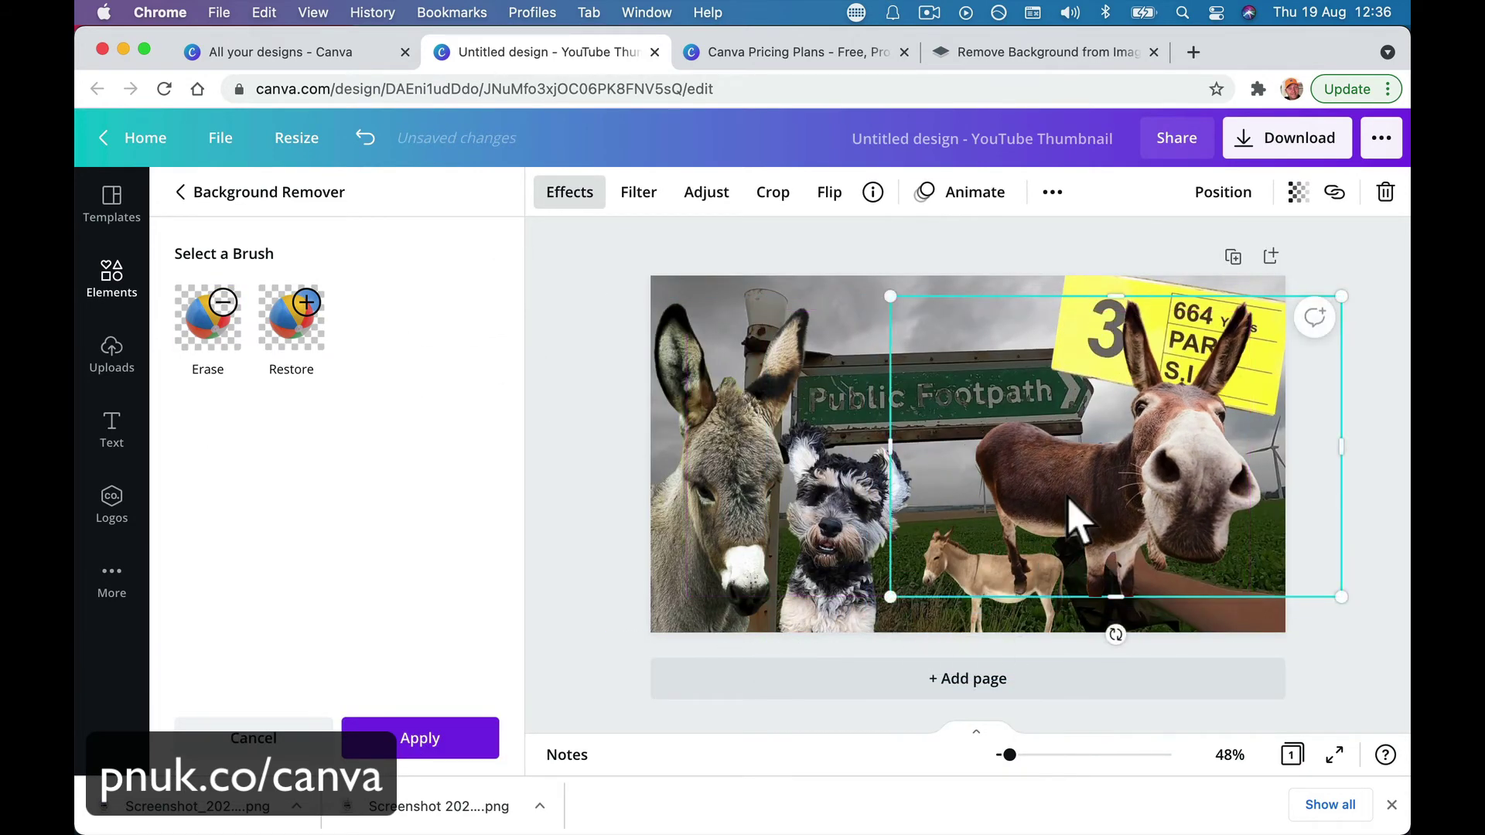
left_click_drag(1077, 514, 1098, 542)
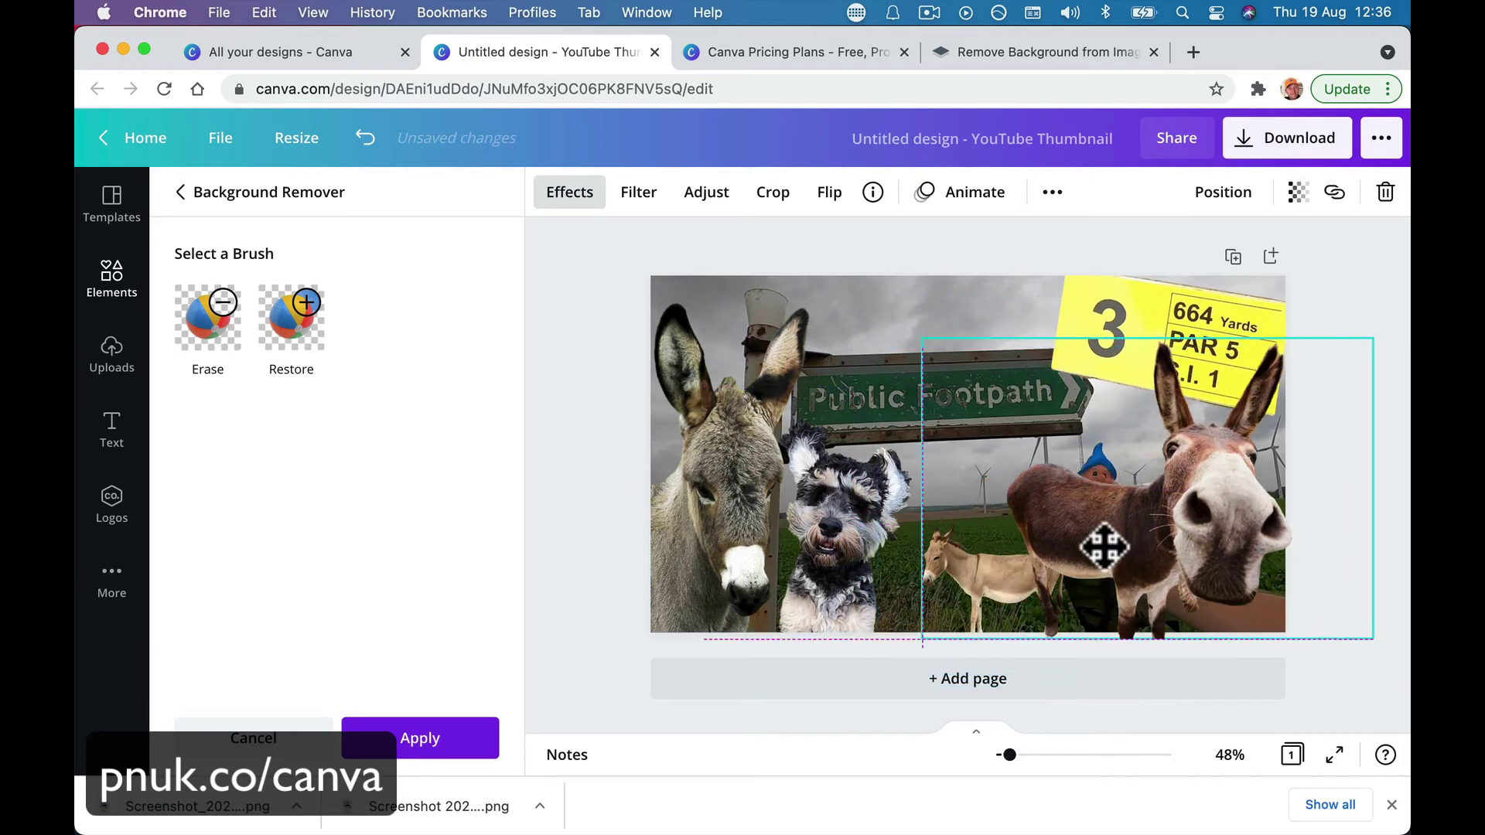
left_click(436, 737)
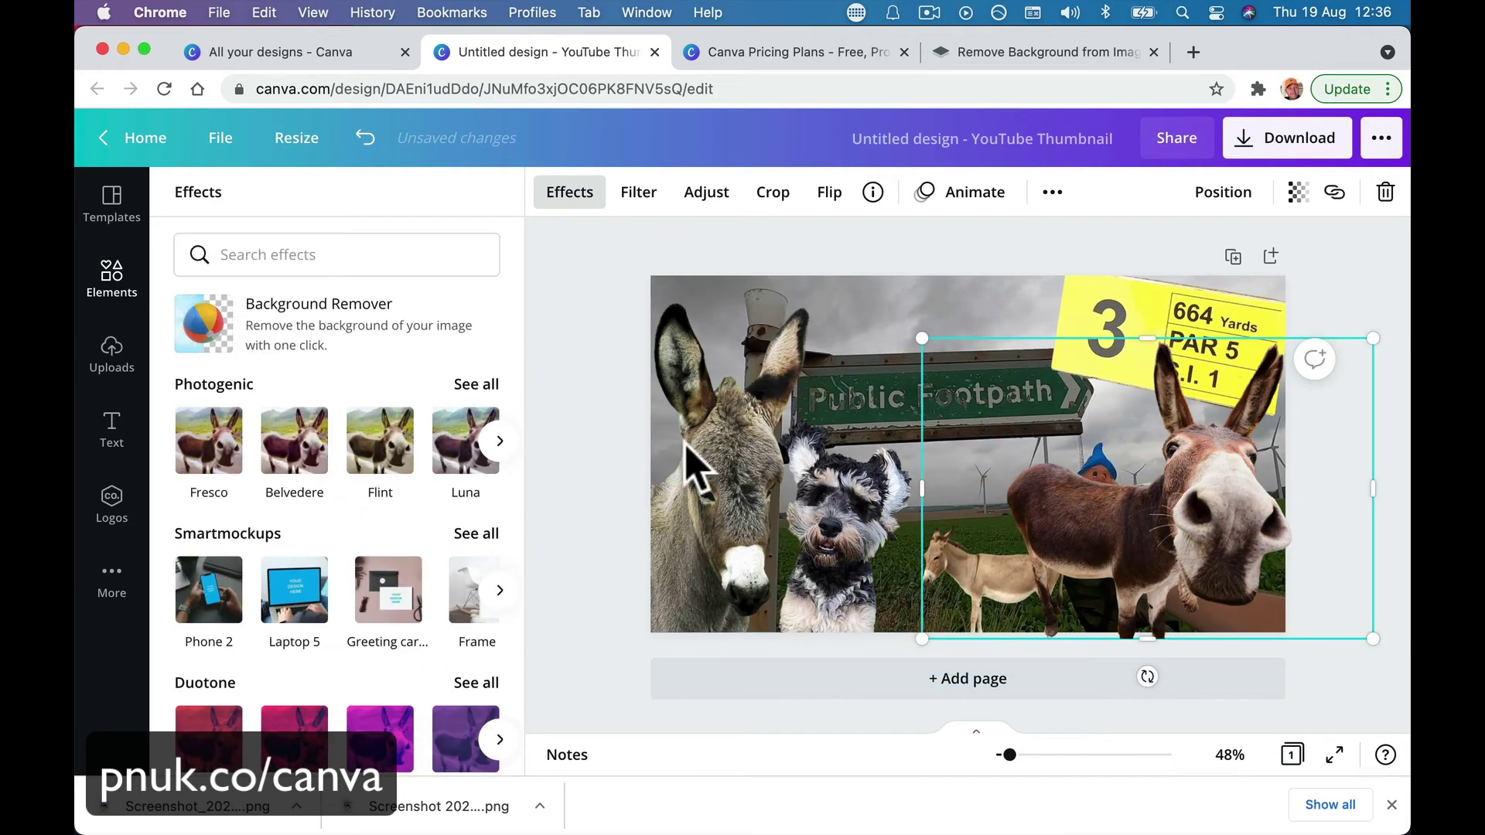
Flip the brown donkey horizontally and move it so its body extends past the page's right edge.
left_click(831, 194)
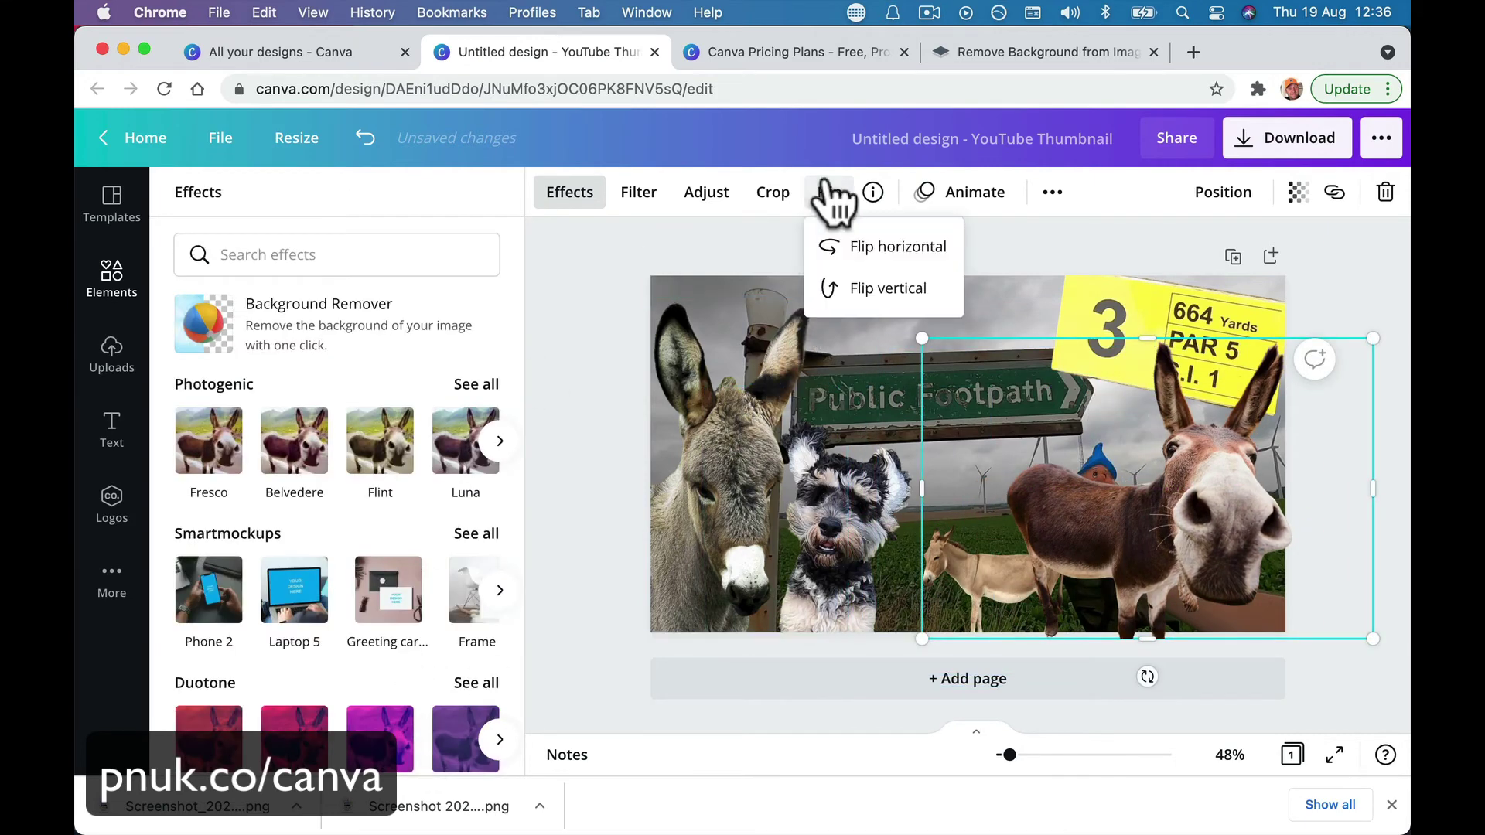
left_click(855, 248)
left_click_drag(1103, 477, 1201, 480)
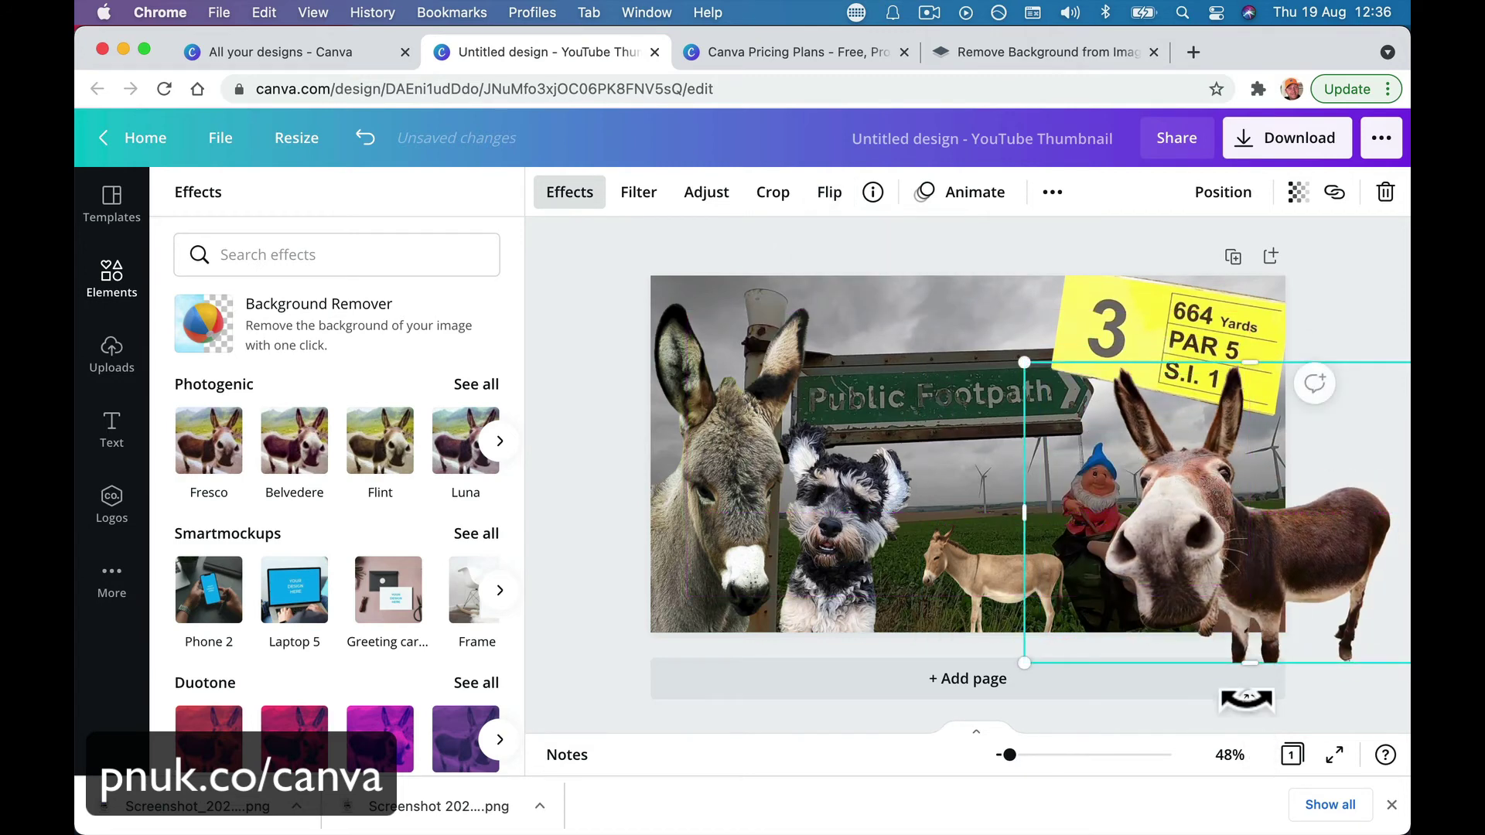
Tilt the brown donkey clockwise and enlarge it so its head and chest fill the page's lower-right corner.
left_click_drag(1246, 700, 1191, 696)
left_click_drag(1248, 540, 1229, 547)
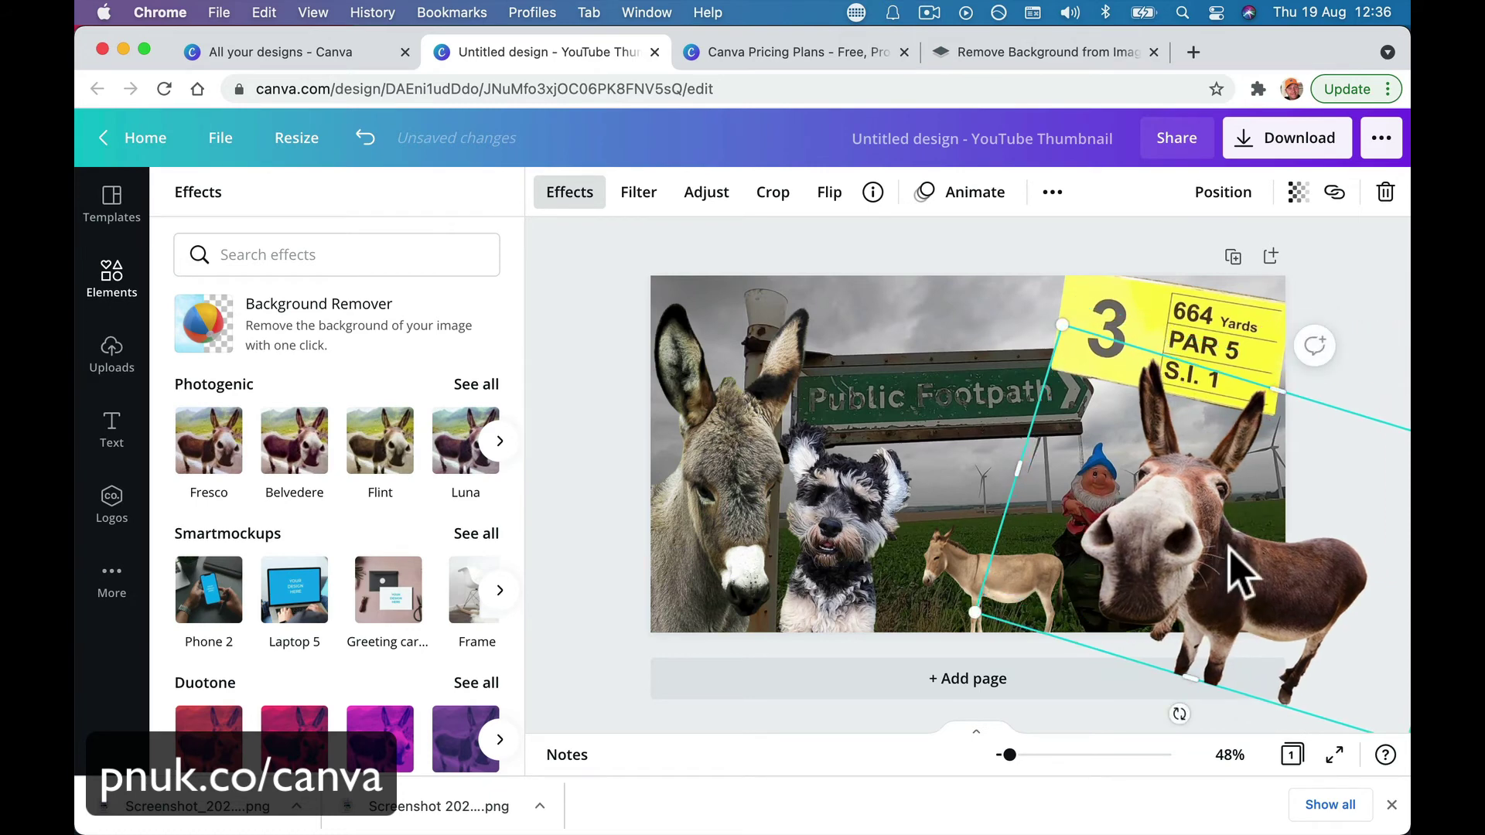
left_click(858, 239)
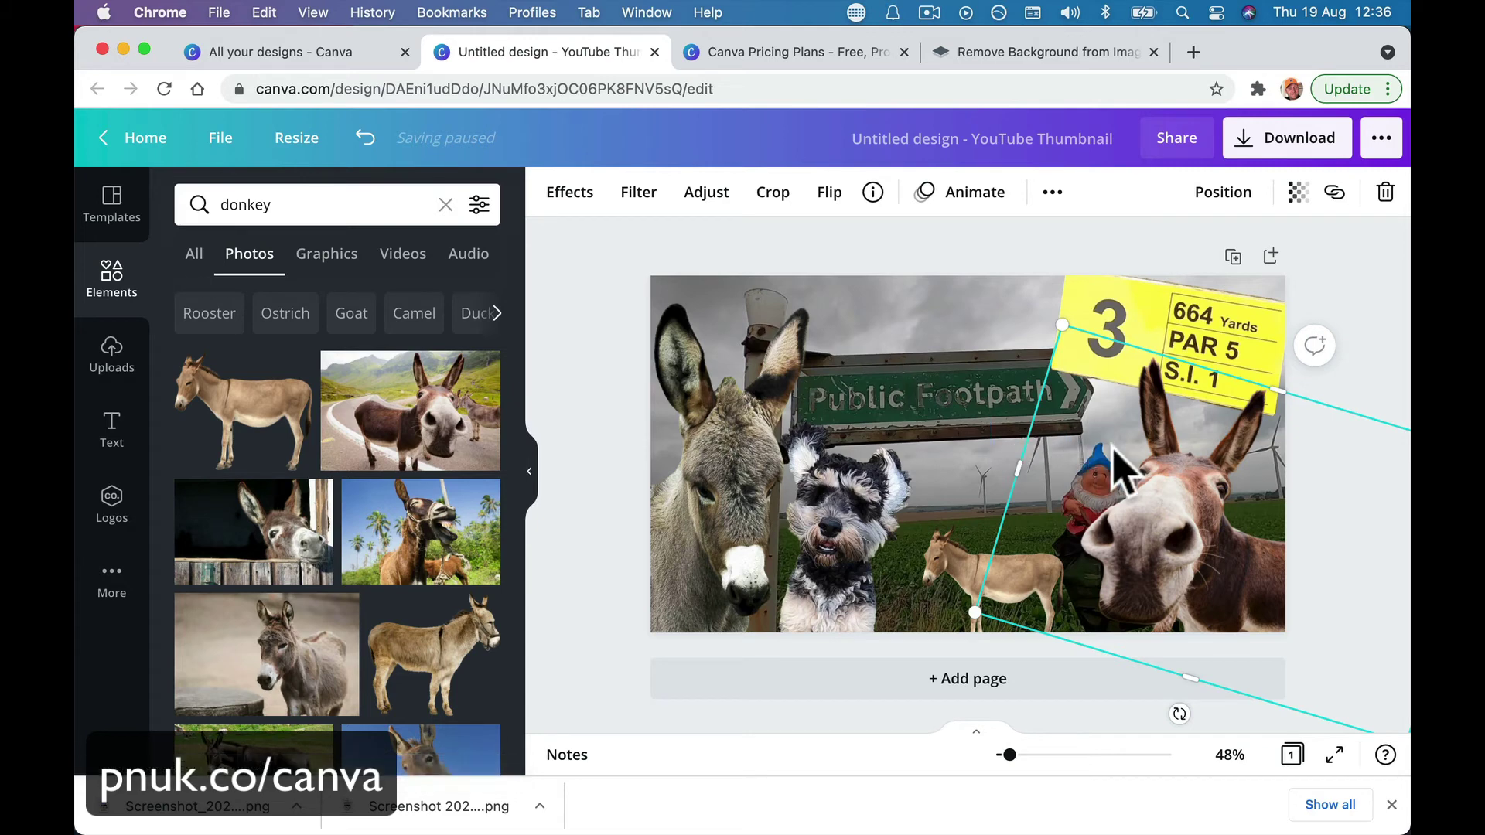
left_click_drag(1063, 323, 1006, 284)
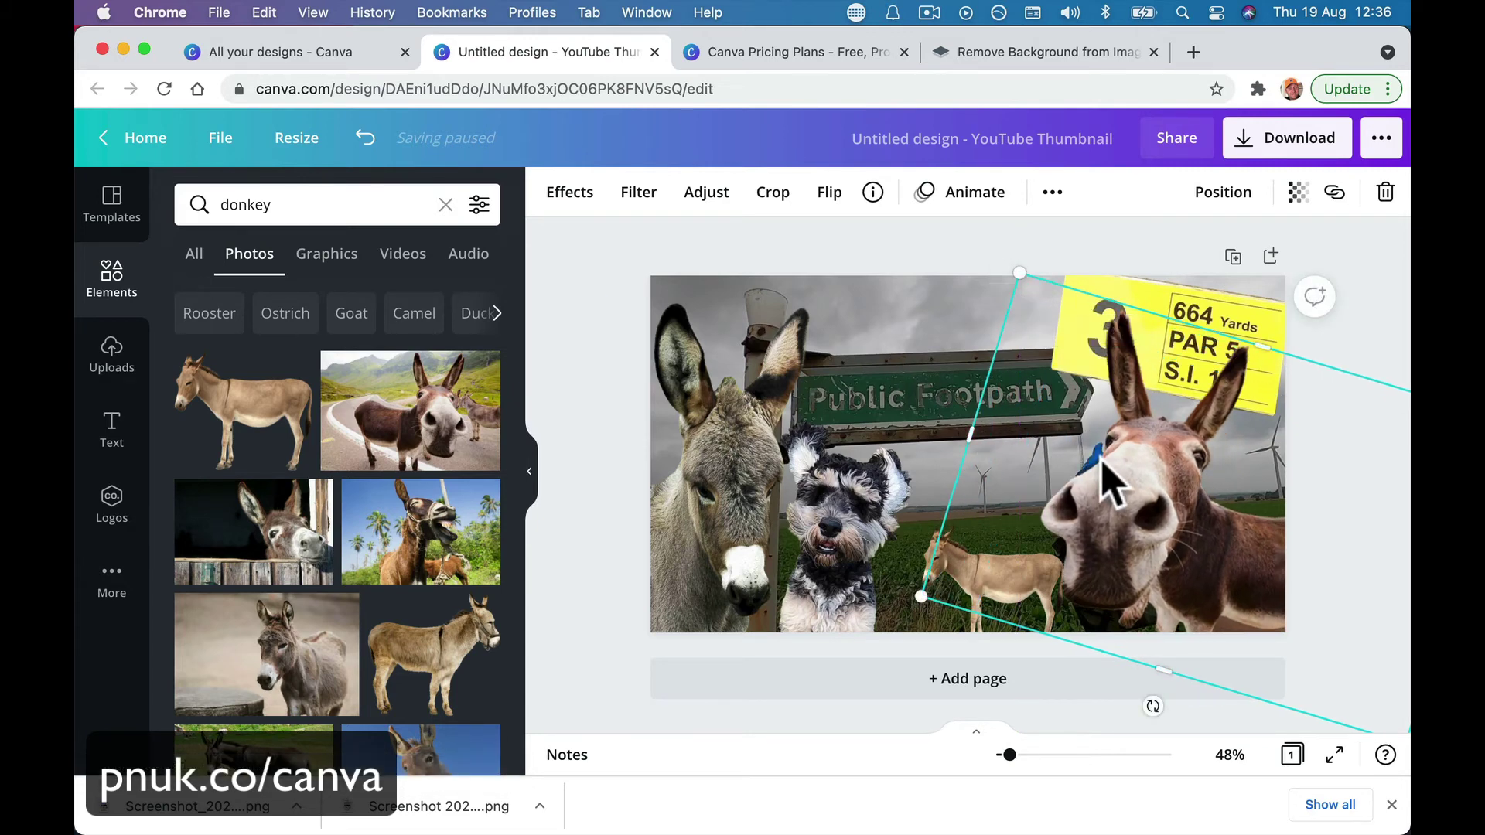
left_click(569, 192)
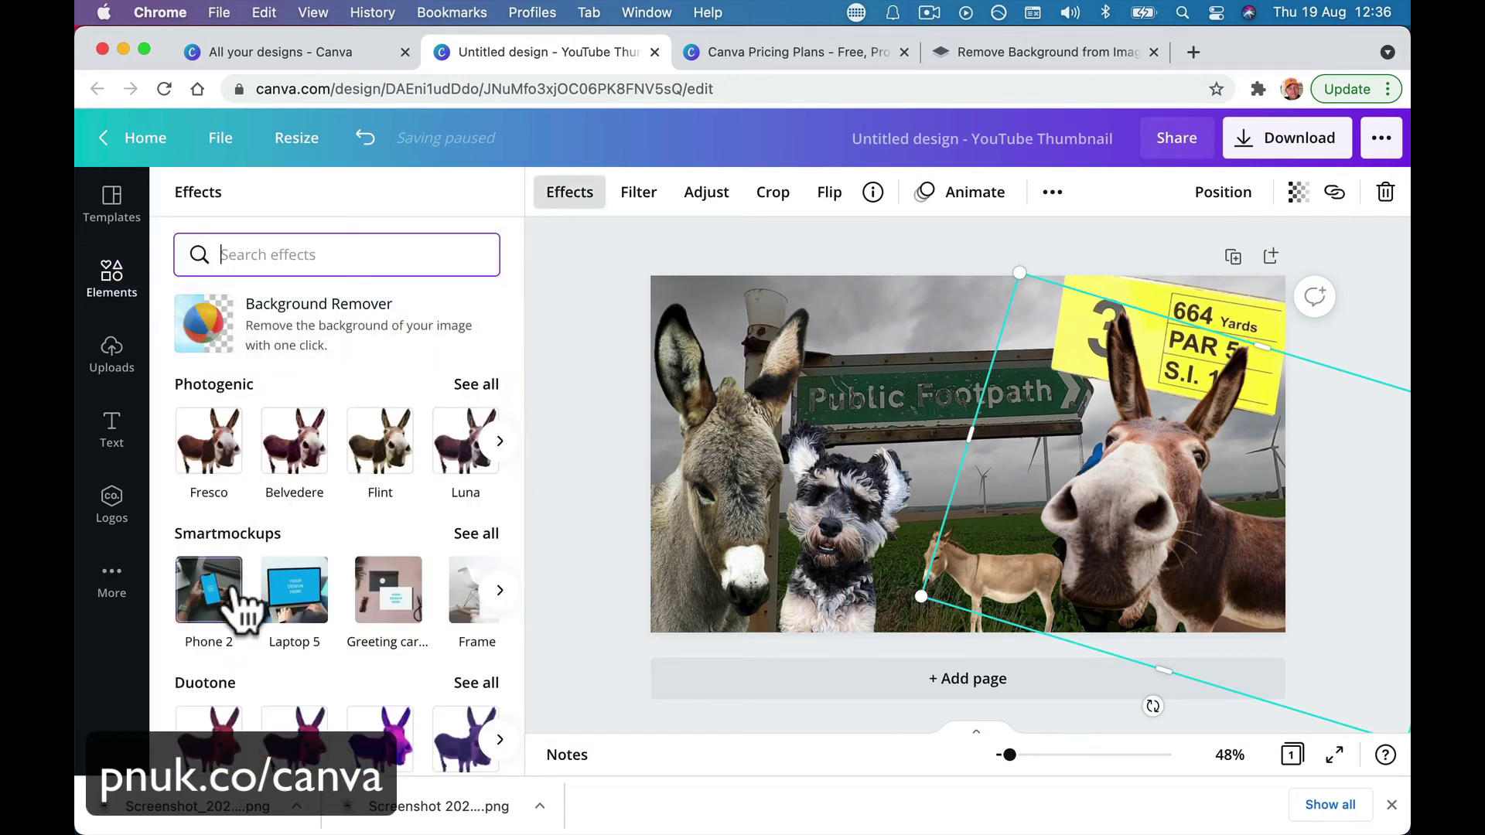
scroll(240, 607, "down", 4)
left_click(206, 610)
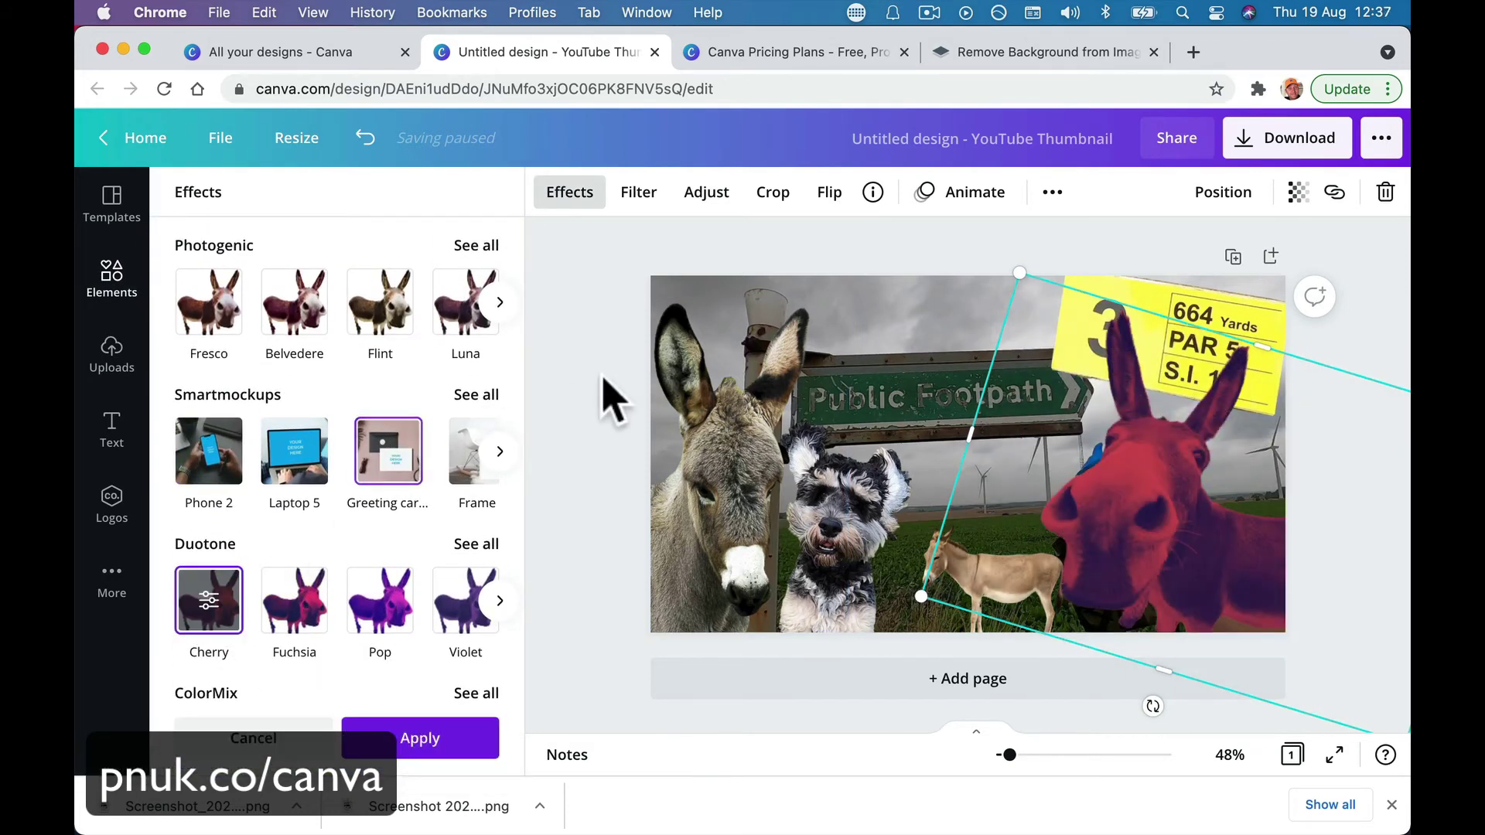
left_click(209, 602)
left_click(481, 267)
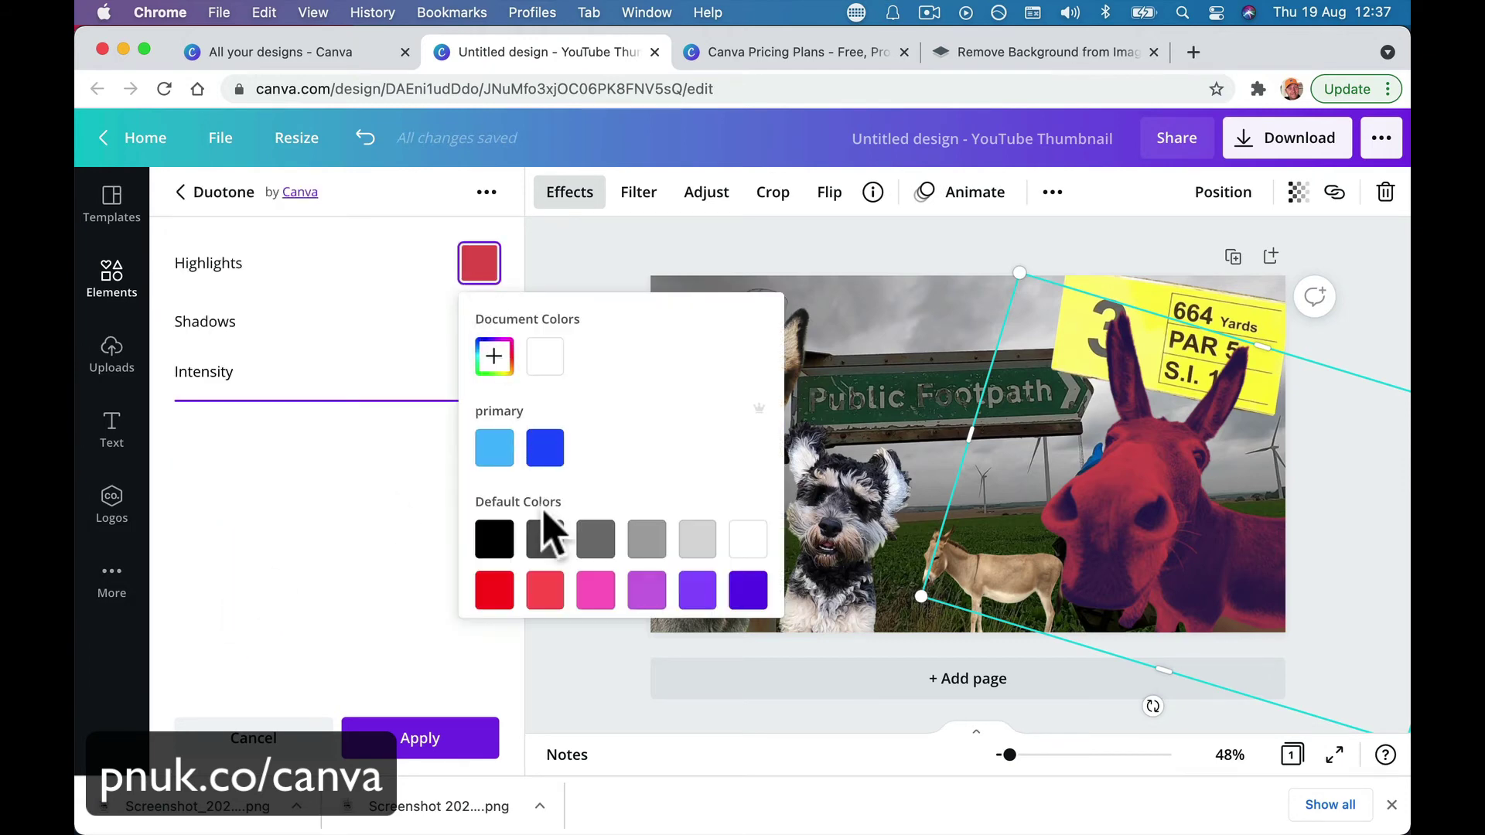
left_click(285, 740)
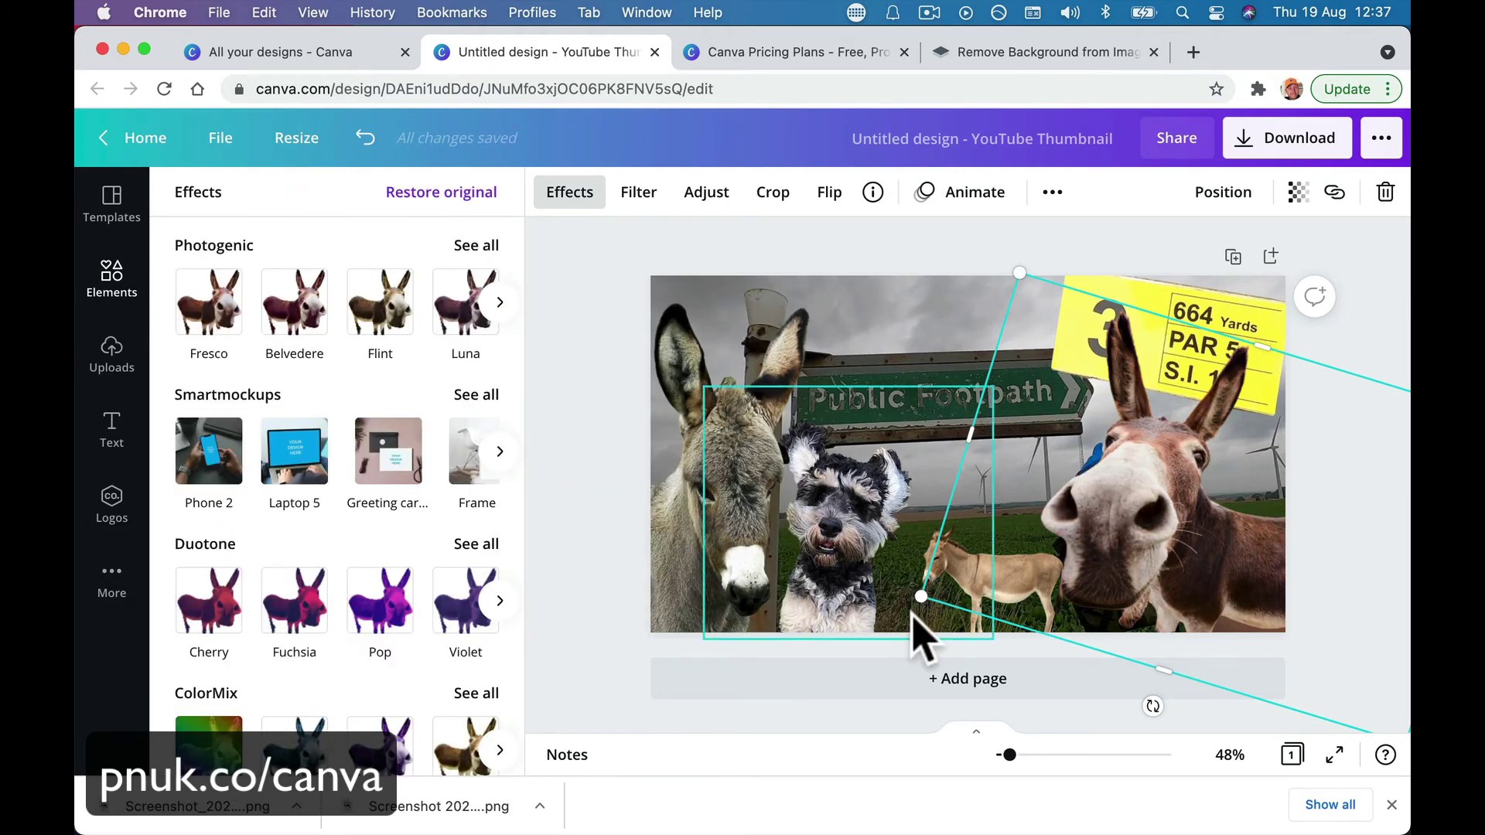
Duplicate the brown donkey in front of itself and turn the rear one into a slightly larger silhouette using Duotone with red highlights and shadows.
mouse_move(1127, 590)
left_mouse_down()
mouse_move(907, 595)
mouse_move(1037, 639)
mouse_move(1140, 572)
left_mouse_up()
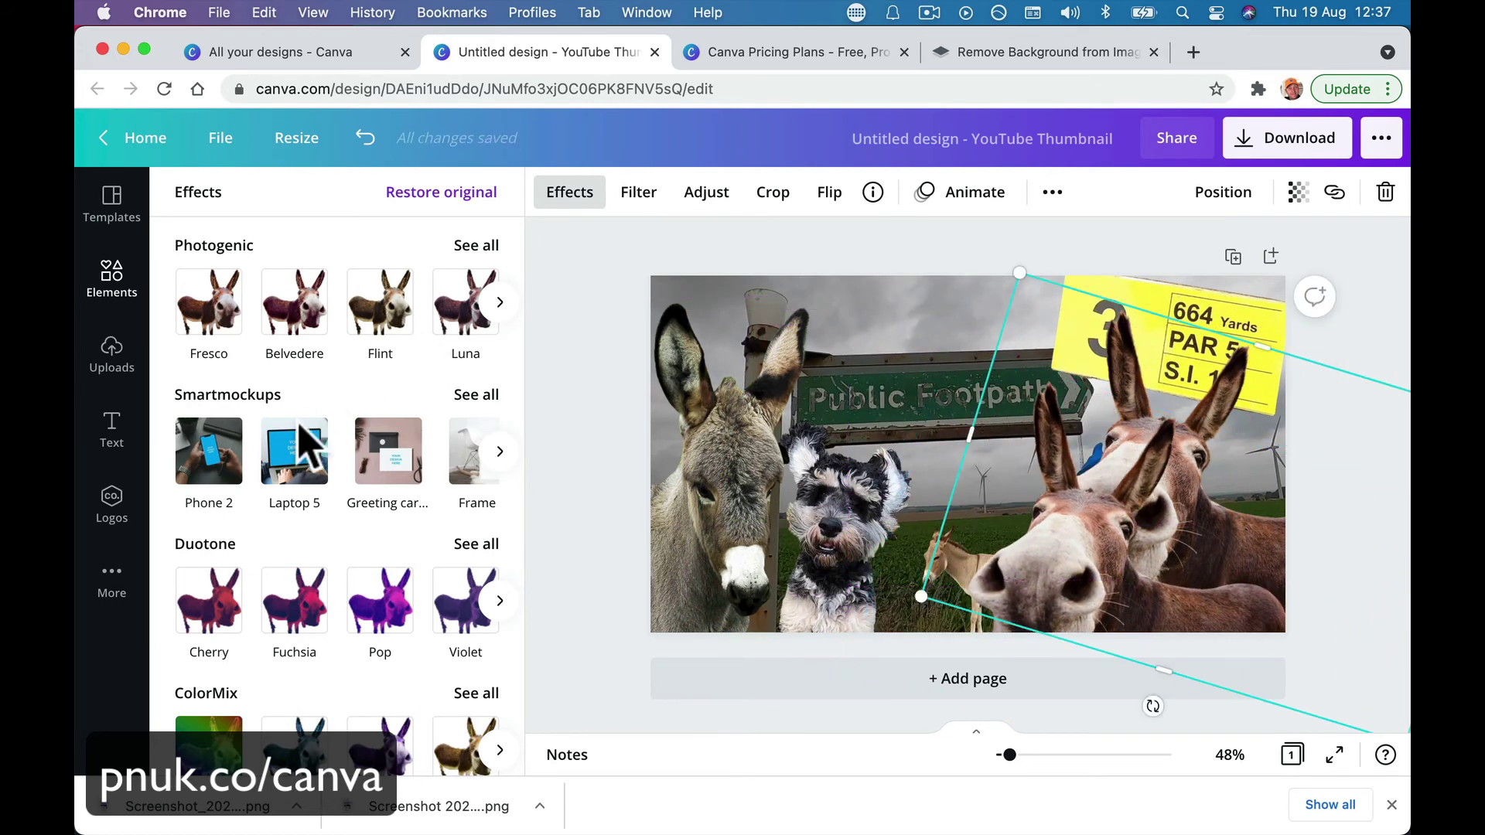
left_click(209, 600)
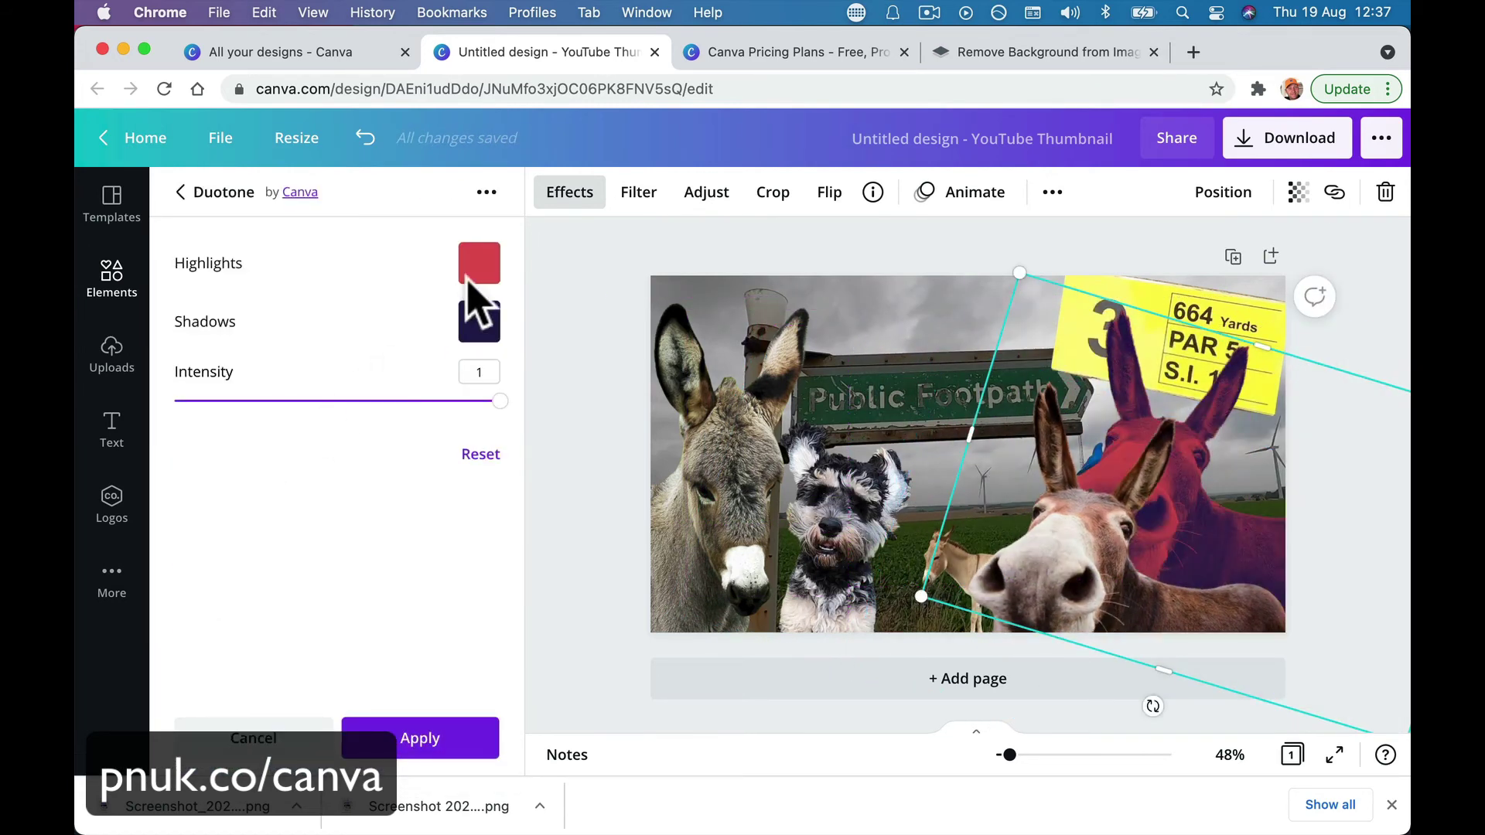
left_click(473, 273)
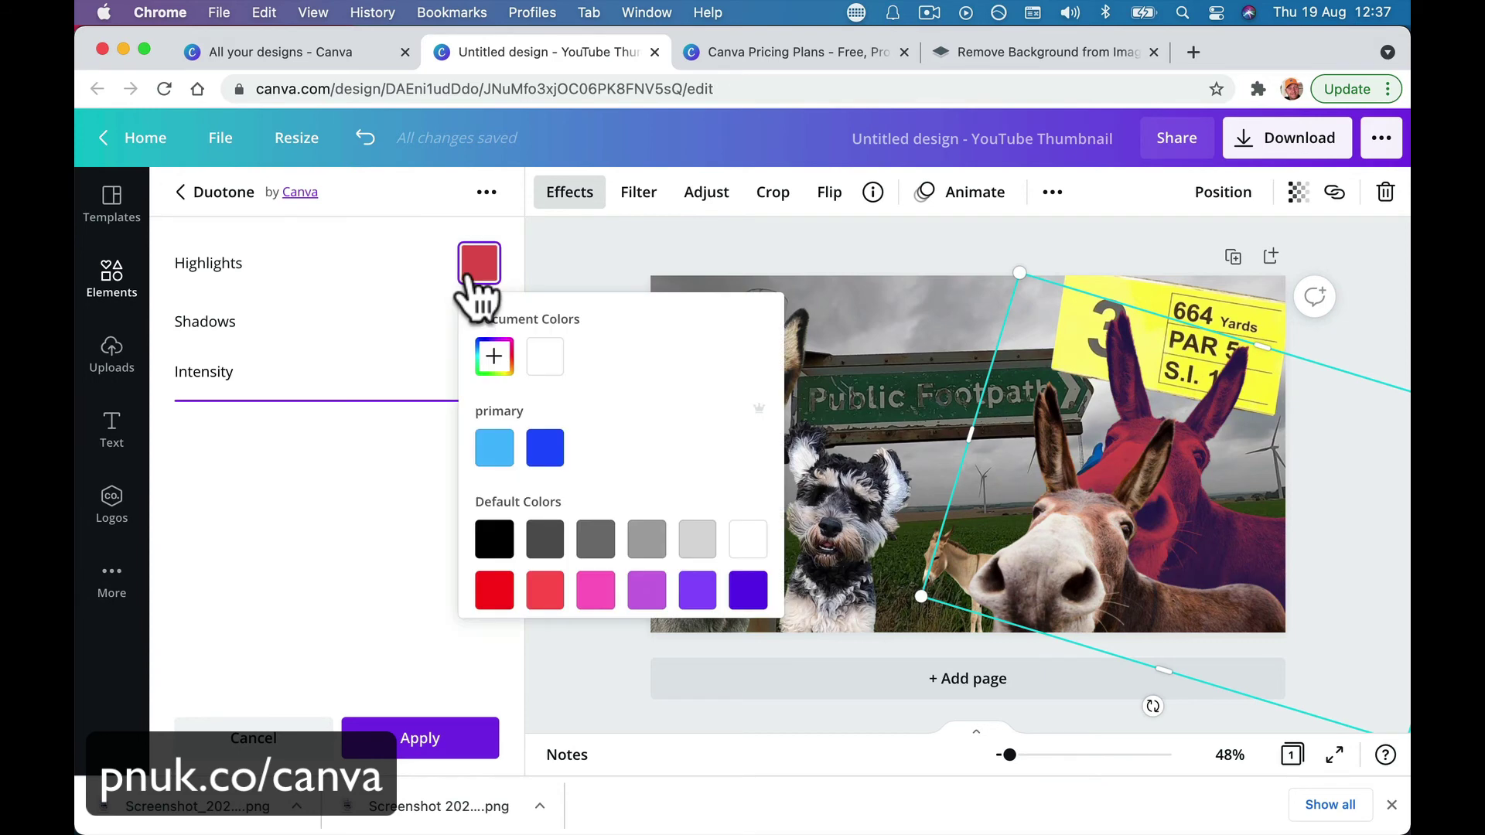
left_click(486, 596)
left_click(481, 323)
left_click(481, 323)
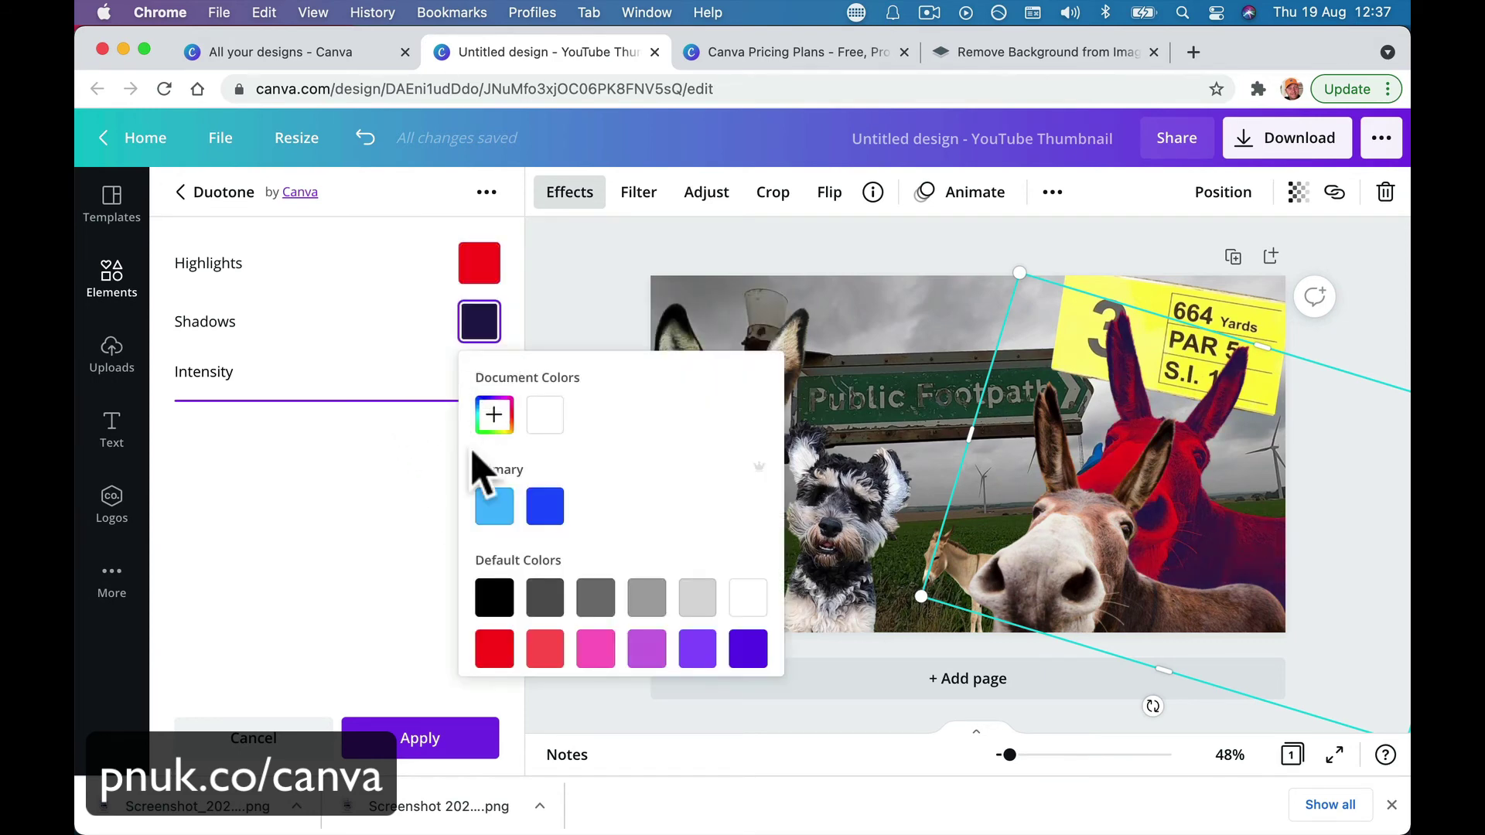
left_click(495, 646)
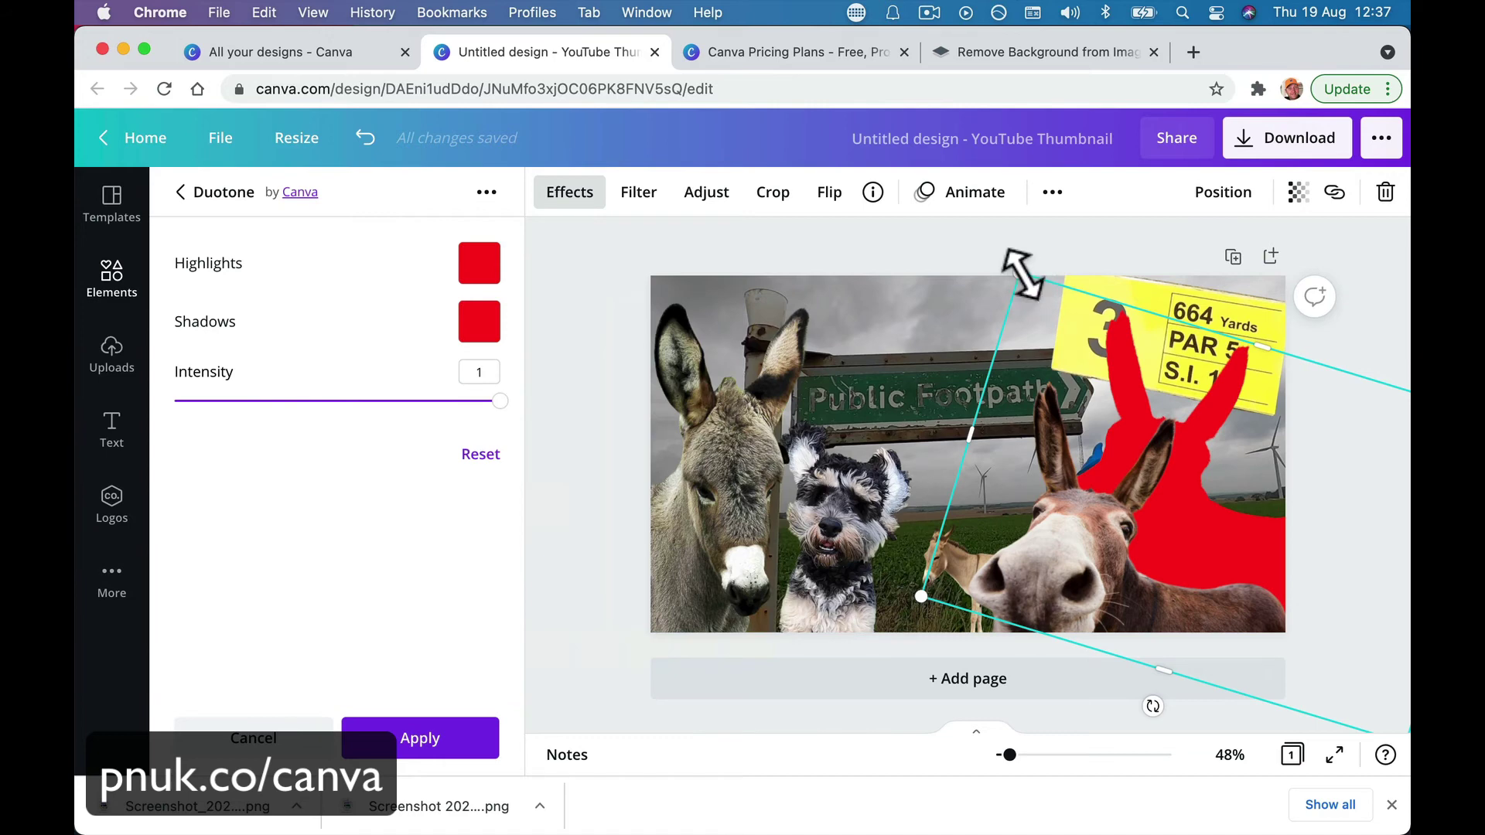
left_click_drag(1021, 275, 996, 236)
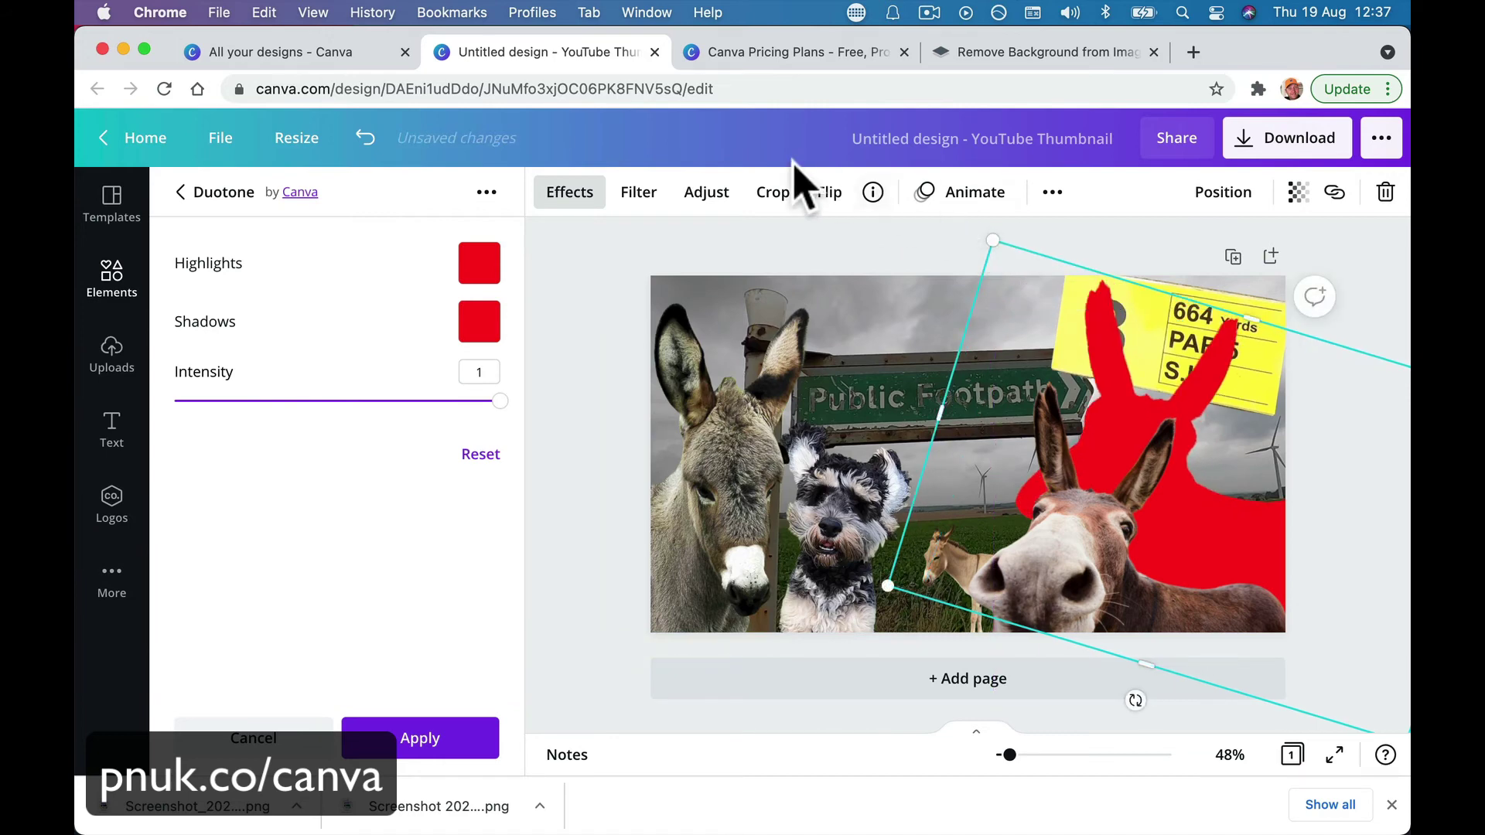
left_click(704, 202)
left_click(770, 203)
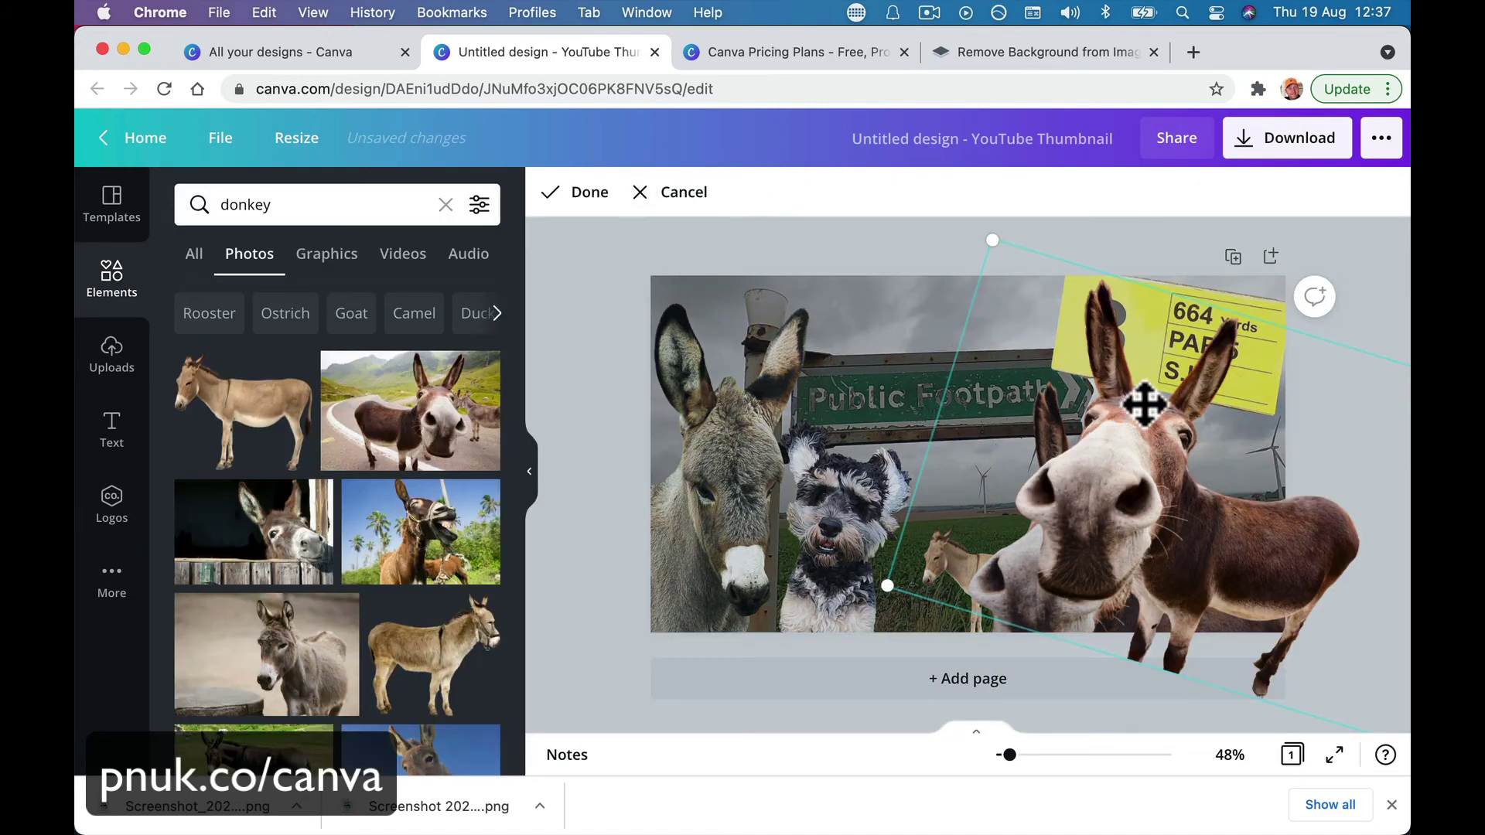
left_click_drag(1144, 404, 1120, 480)
left_click(842, 509)
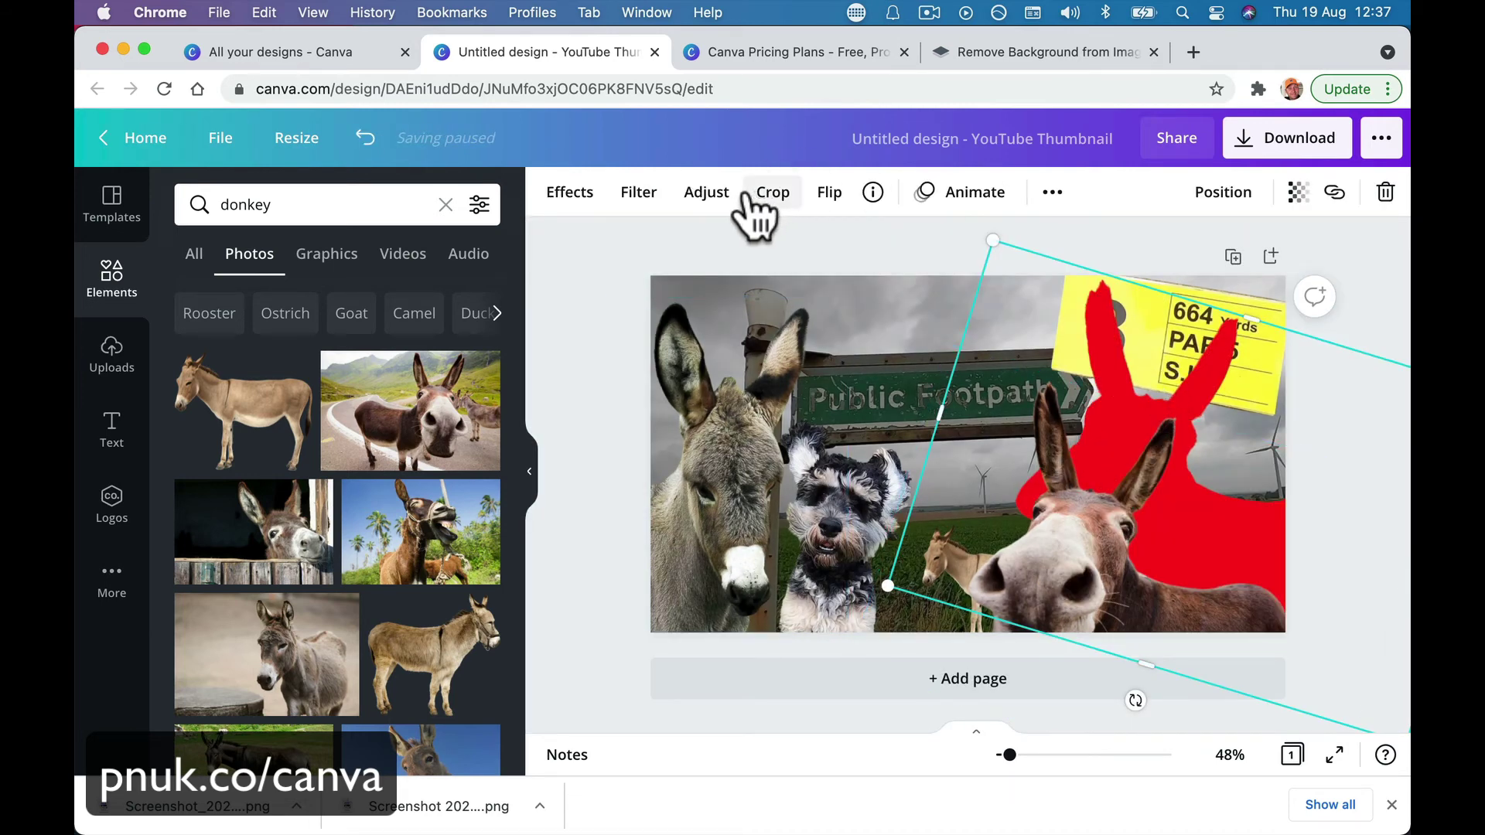
Set the red donkey silhouette's blur to 67 to soften it into a glow.
left_click(704, 200)
left_click(352, 411)
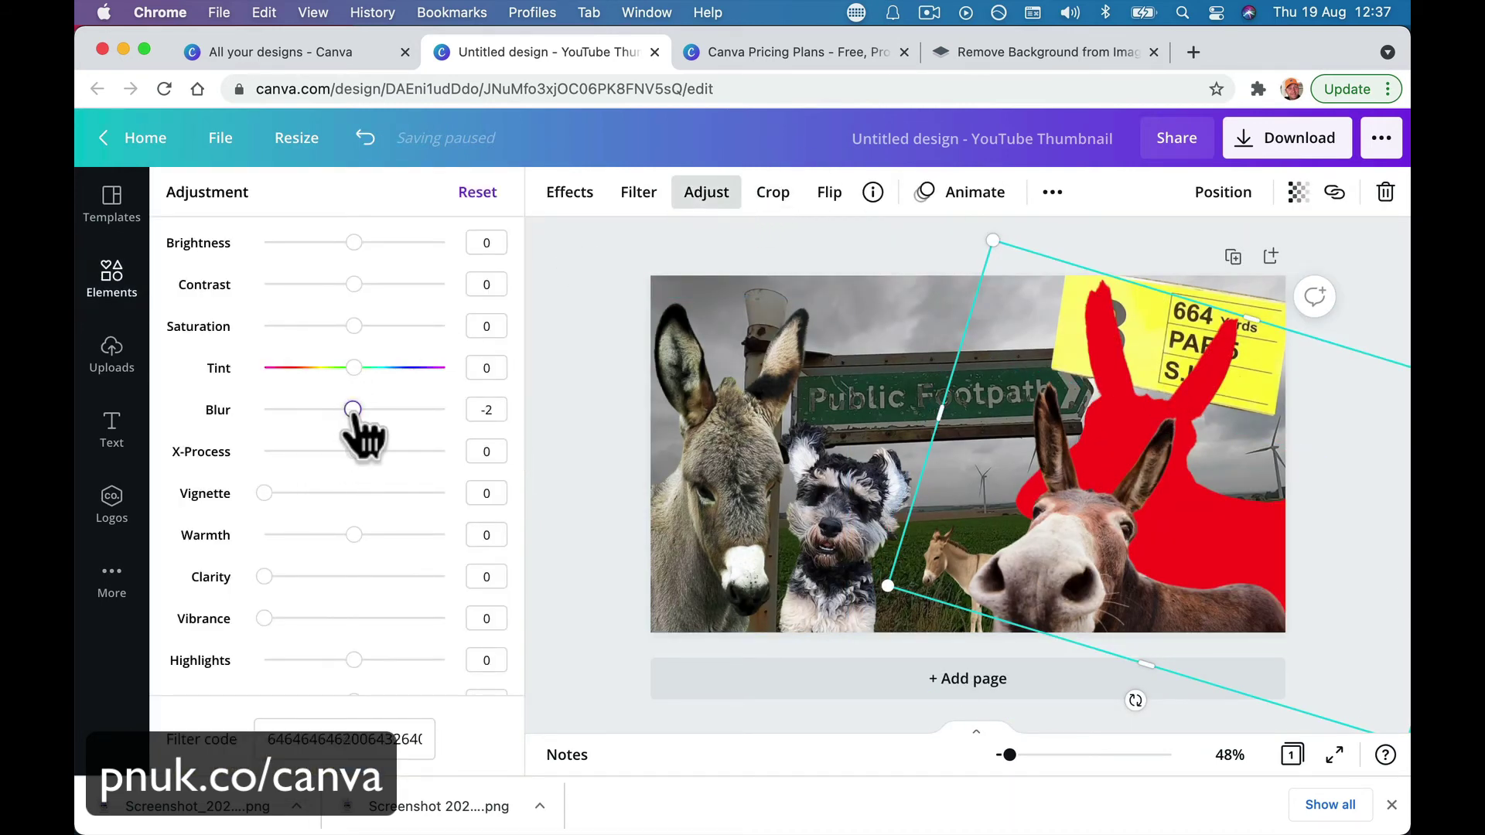
left_click_drag(353, 410, 415, 409)
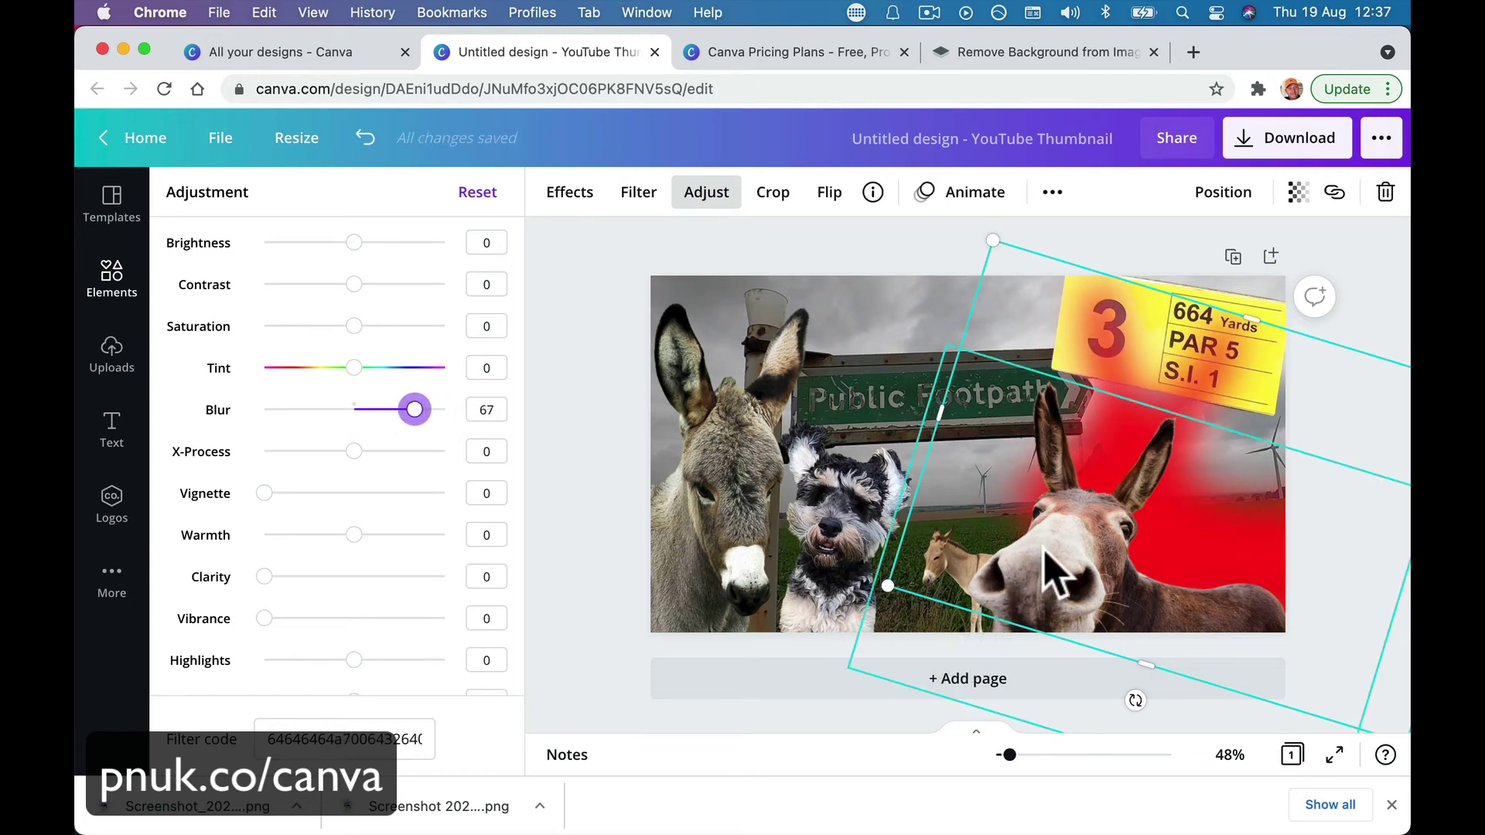
Move the front brown donkey up over the red glow so the glow outlines it, and deselect it.
left_click_drag(1047, 570, 1098, 477)
left_click_drag(994, 259, 1003, 252)
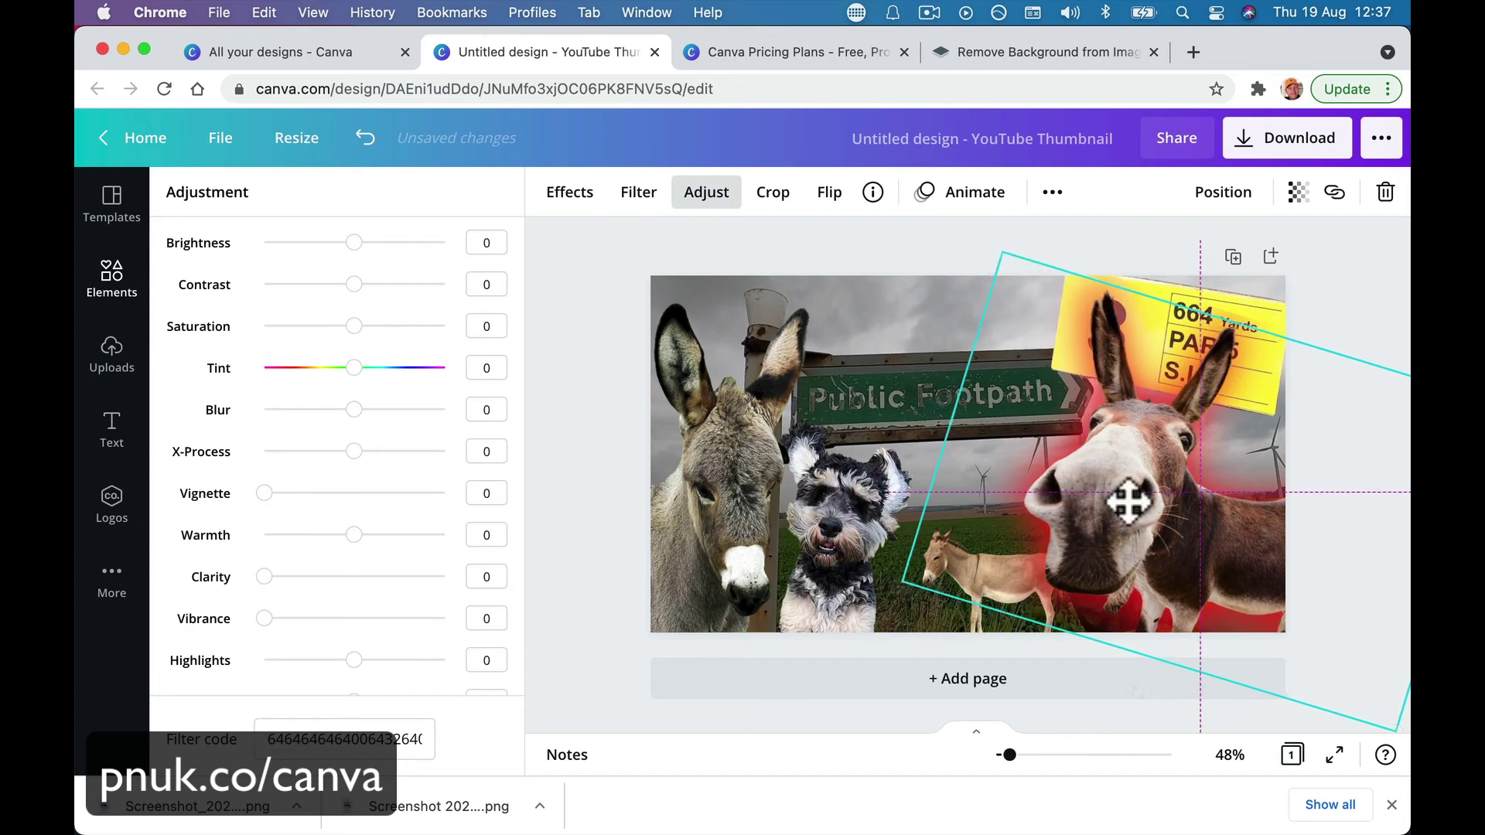
left_click(1386, 309)
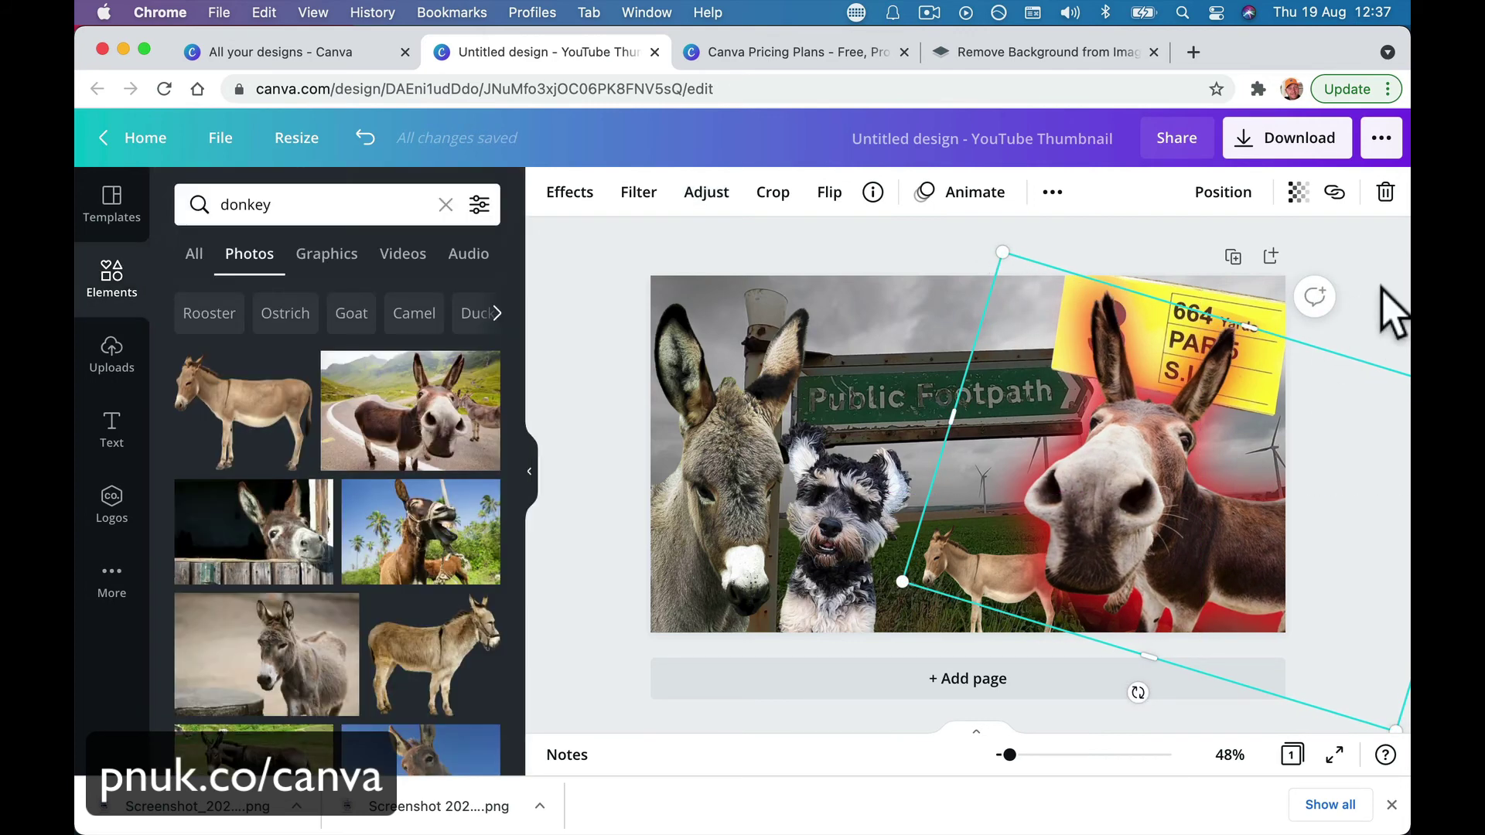
left_click(1388, 313)
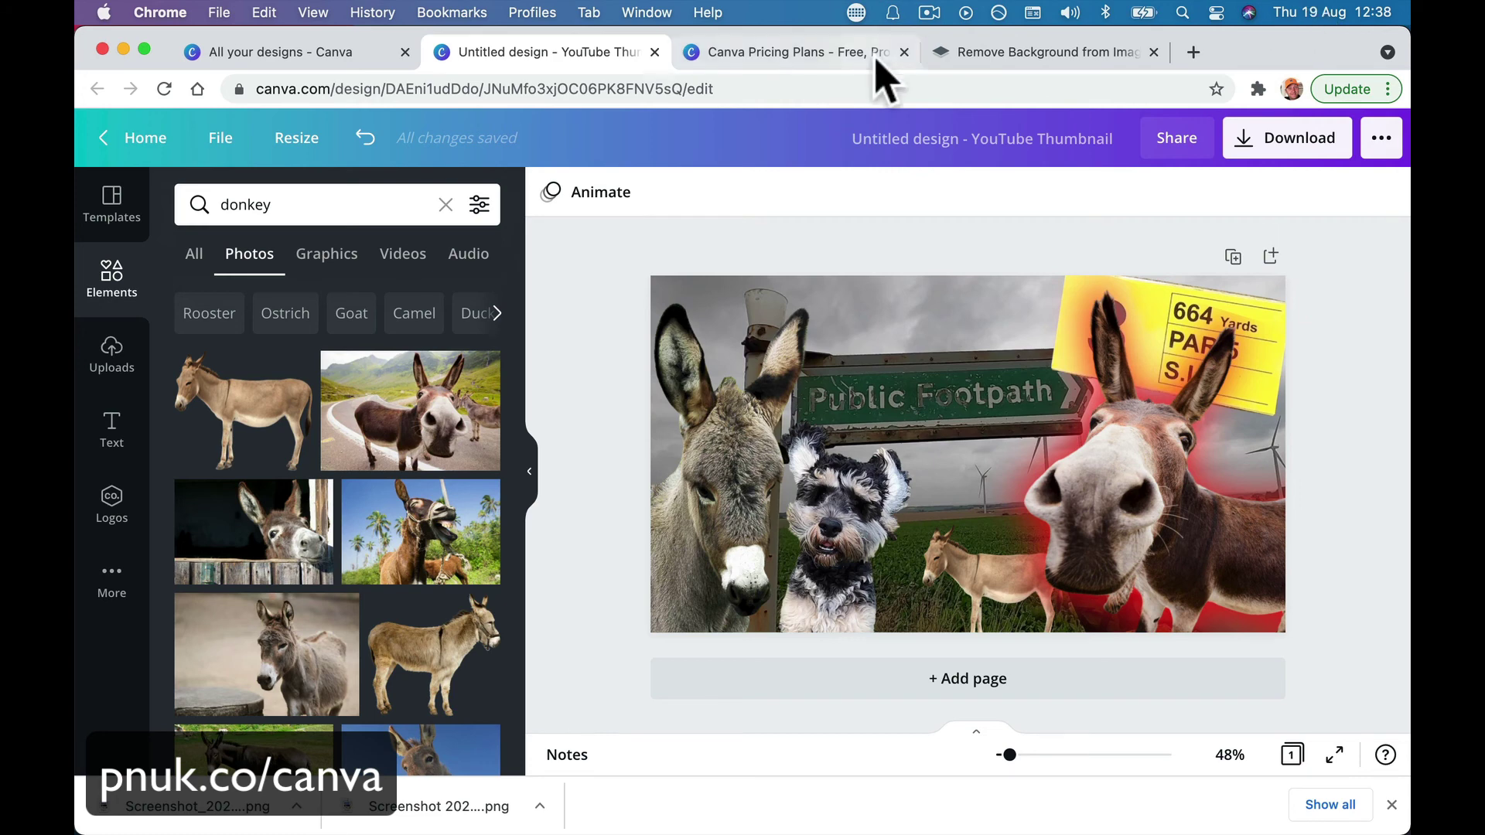
Compare the Free, Pro and Enterprise features on the Canva pricing page, and bring up the dog cut-out on remove.bg.
left_click(813, 68)
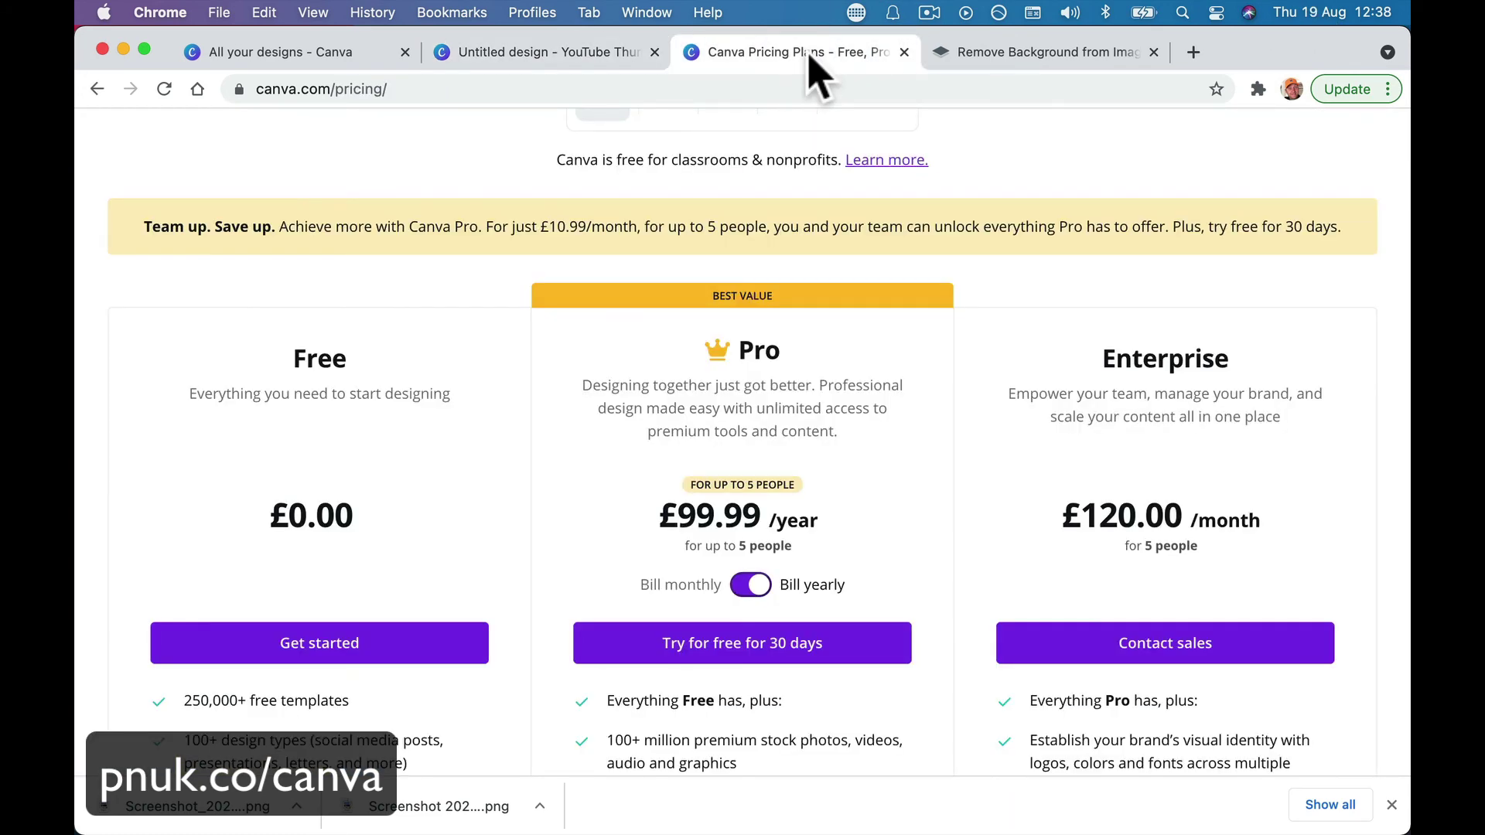
left_click(1392, 805)
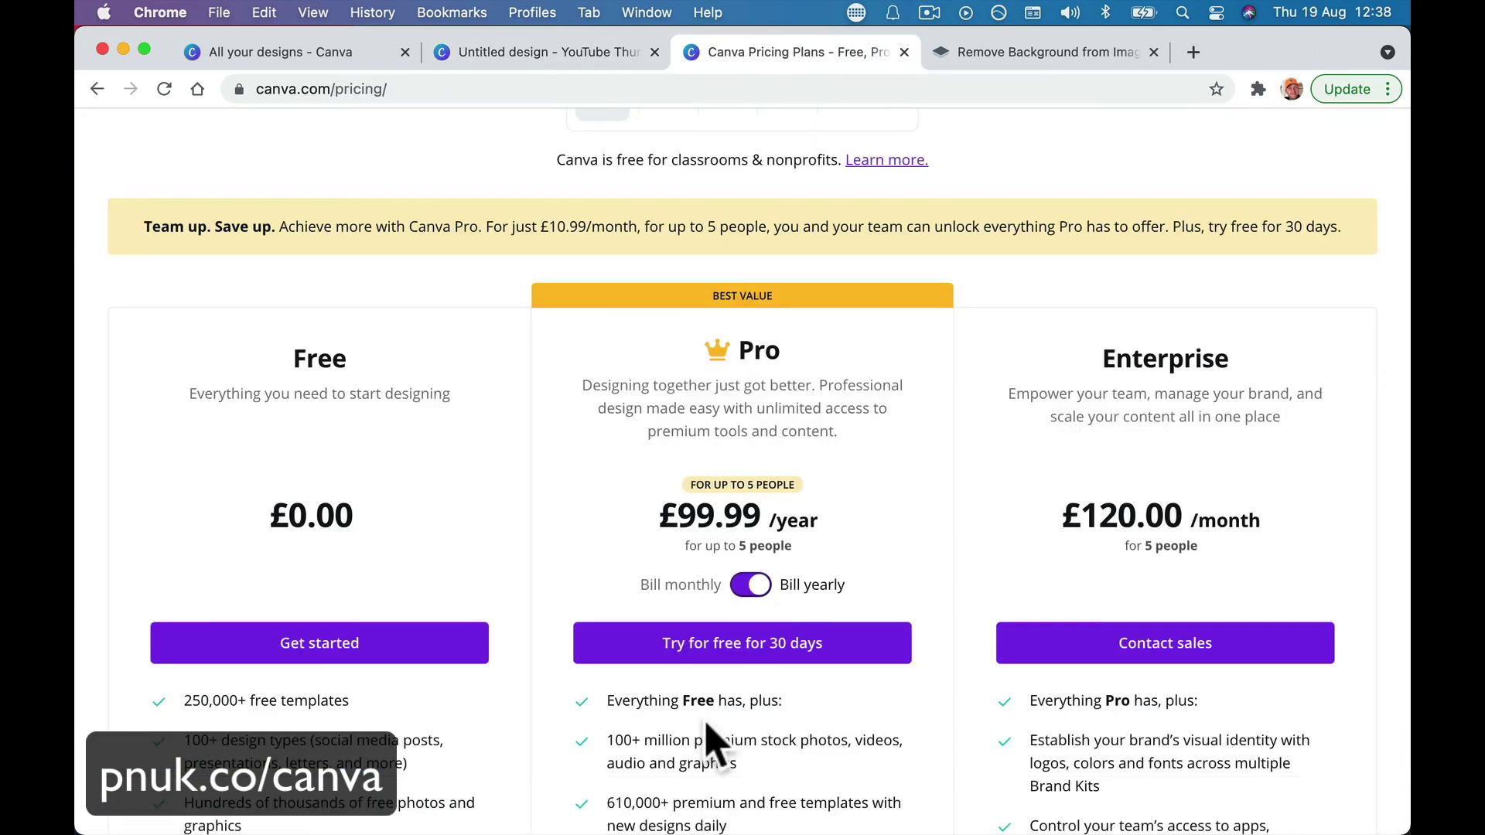
scroll(629, 735, "down", 7)
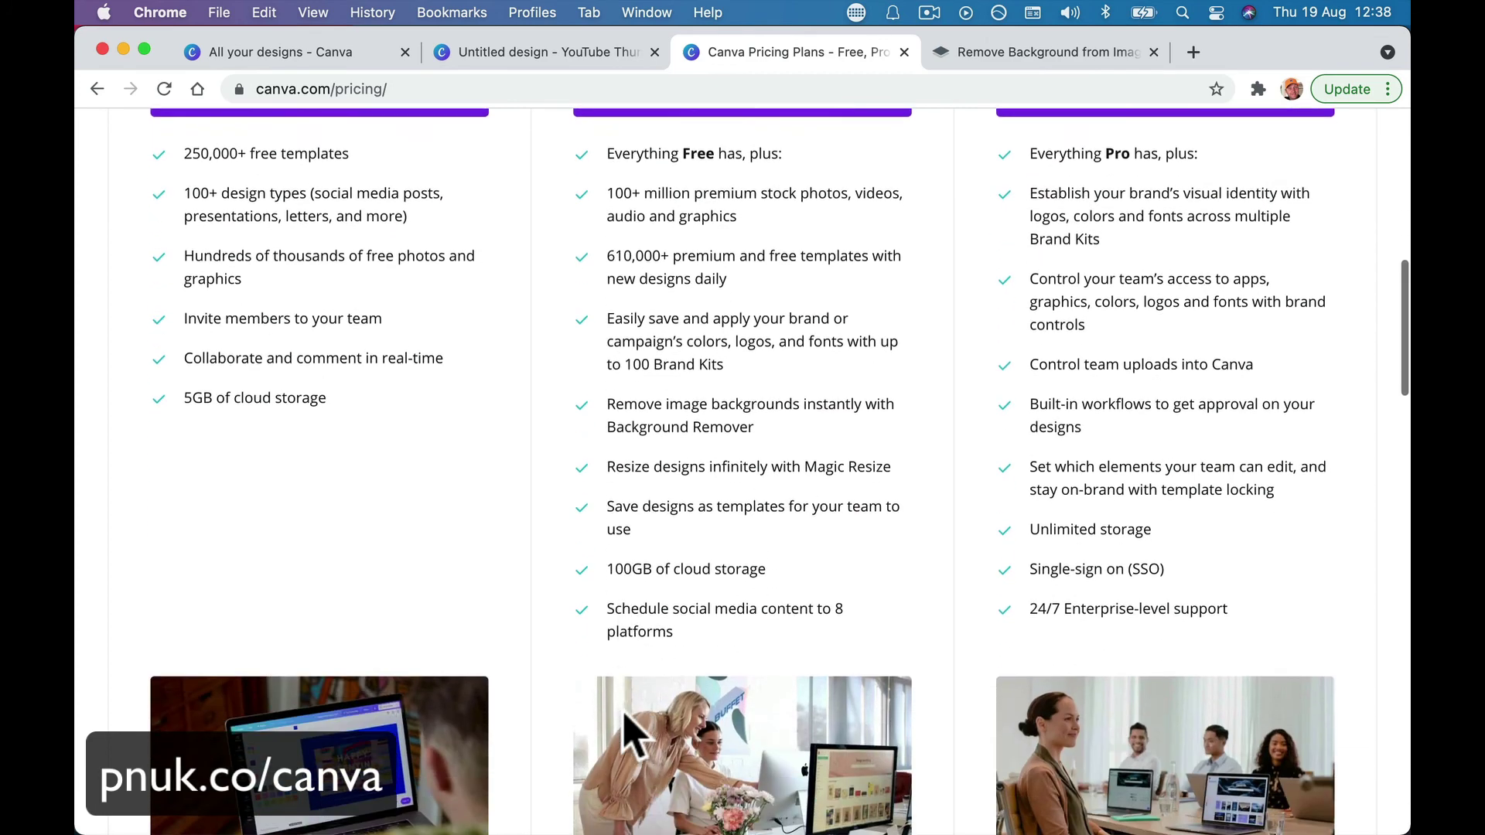
scroll(634, 735, "down", 1)
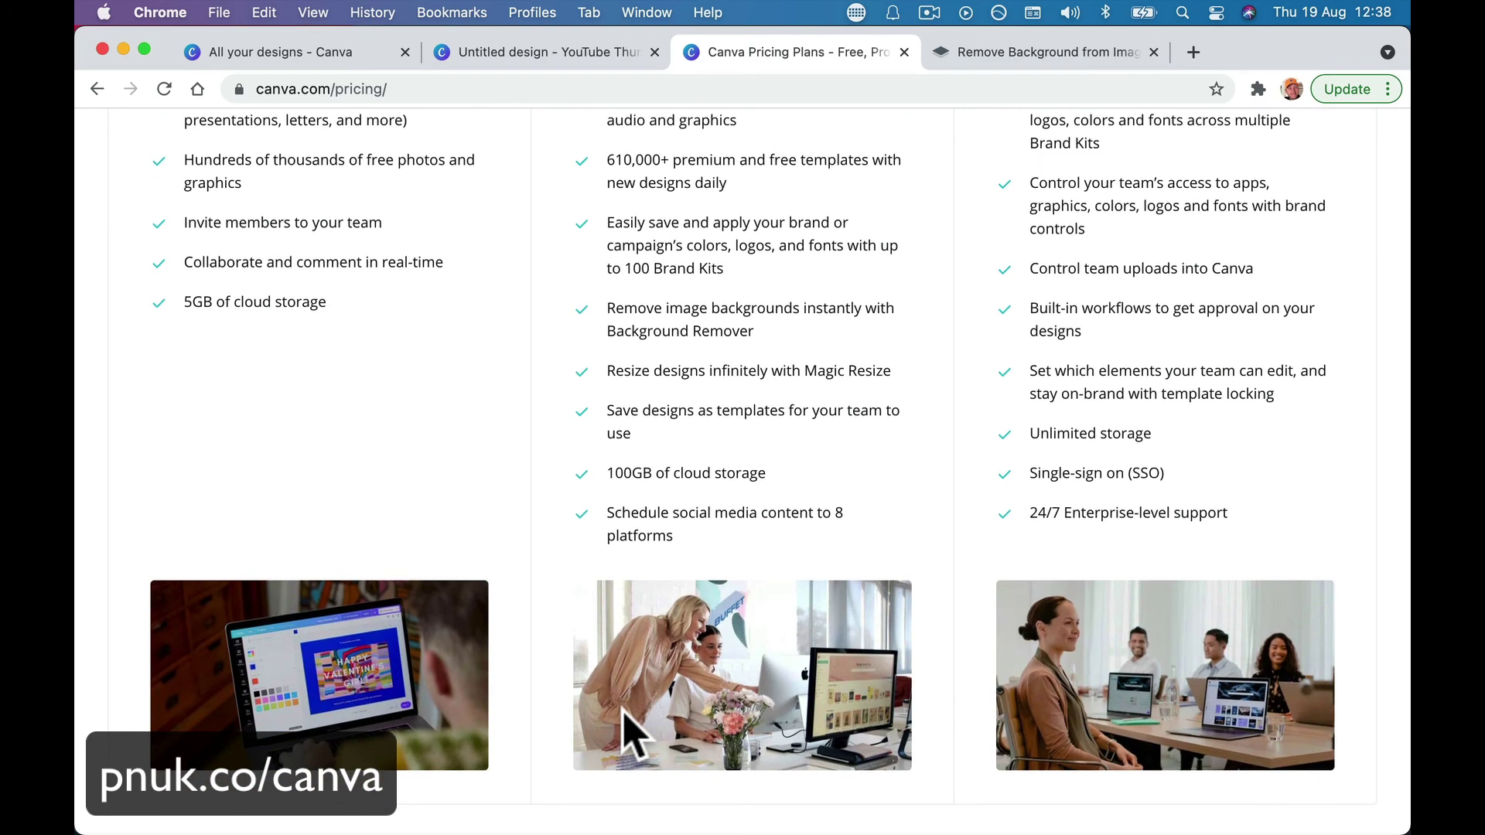
scroll(624, 727, "down", 2)
left_click(687, 659)
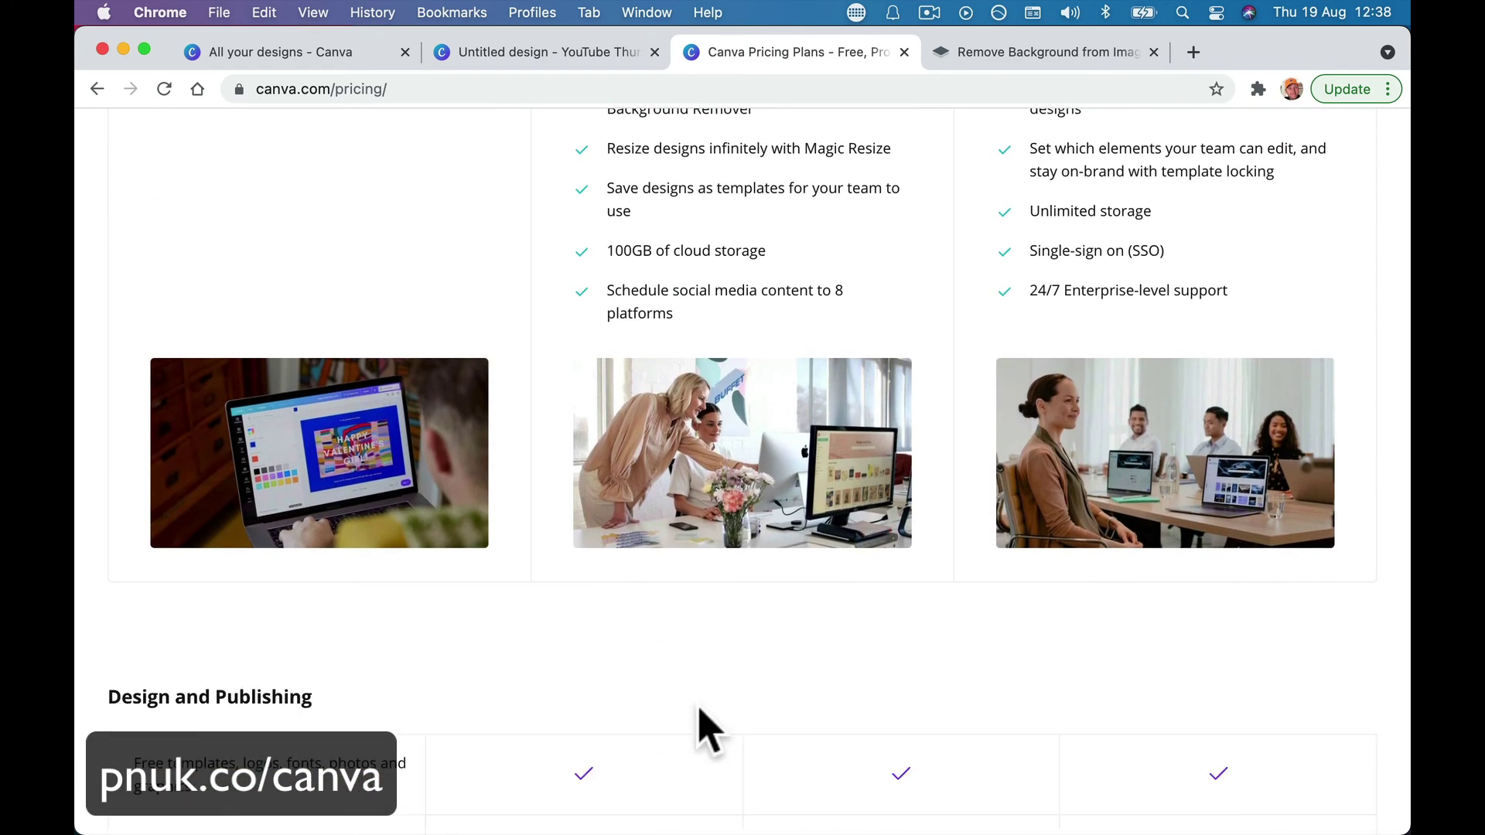
scroll(705, 730, "down", 10)
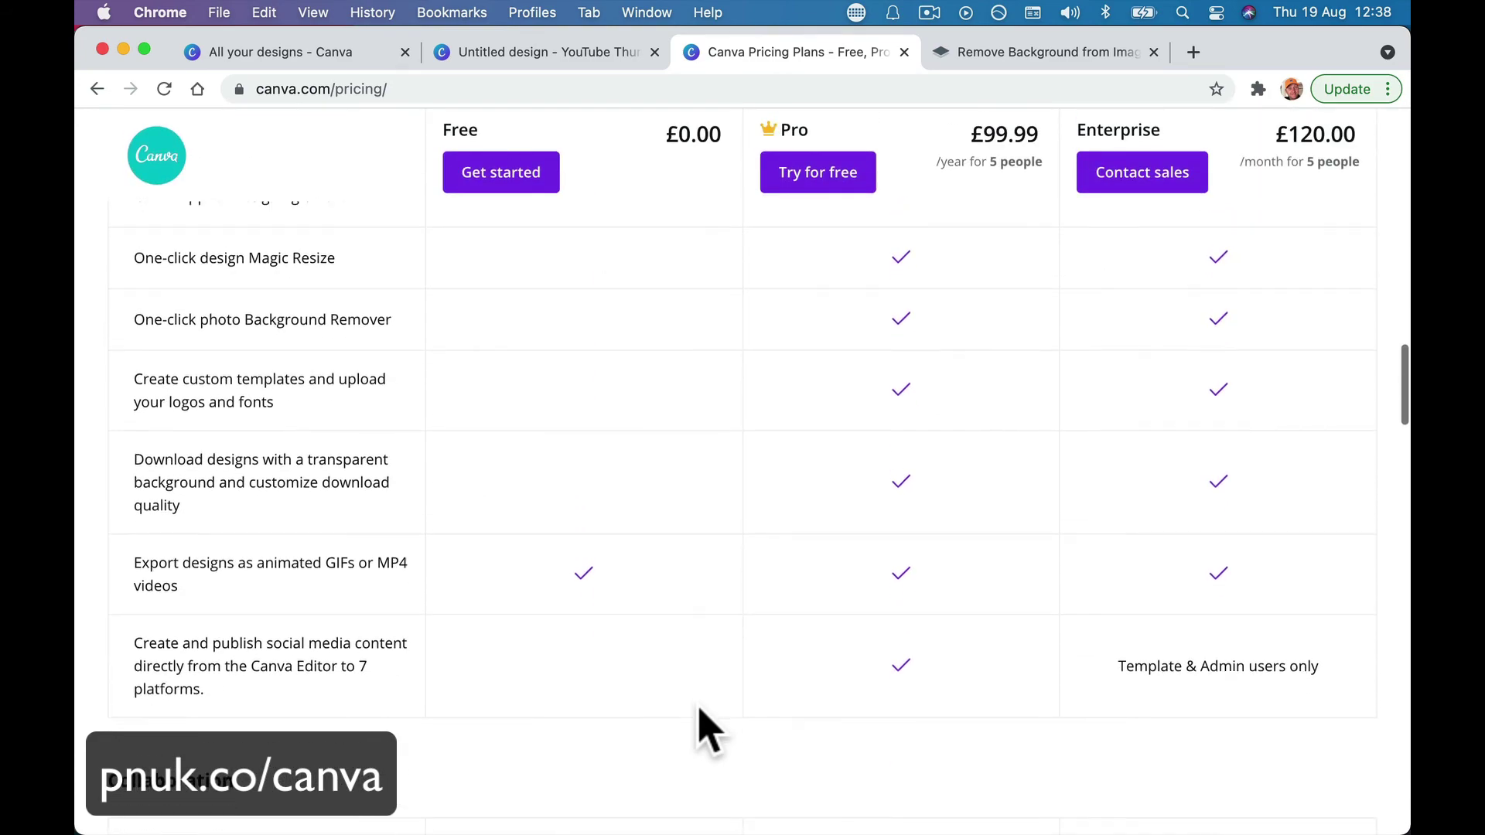
scroll(705, 731, "up", 15)
scroll(705, 727, "down", 3)
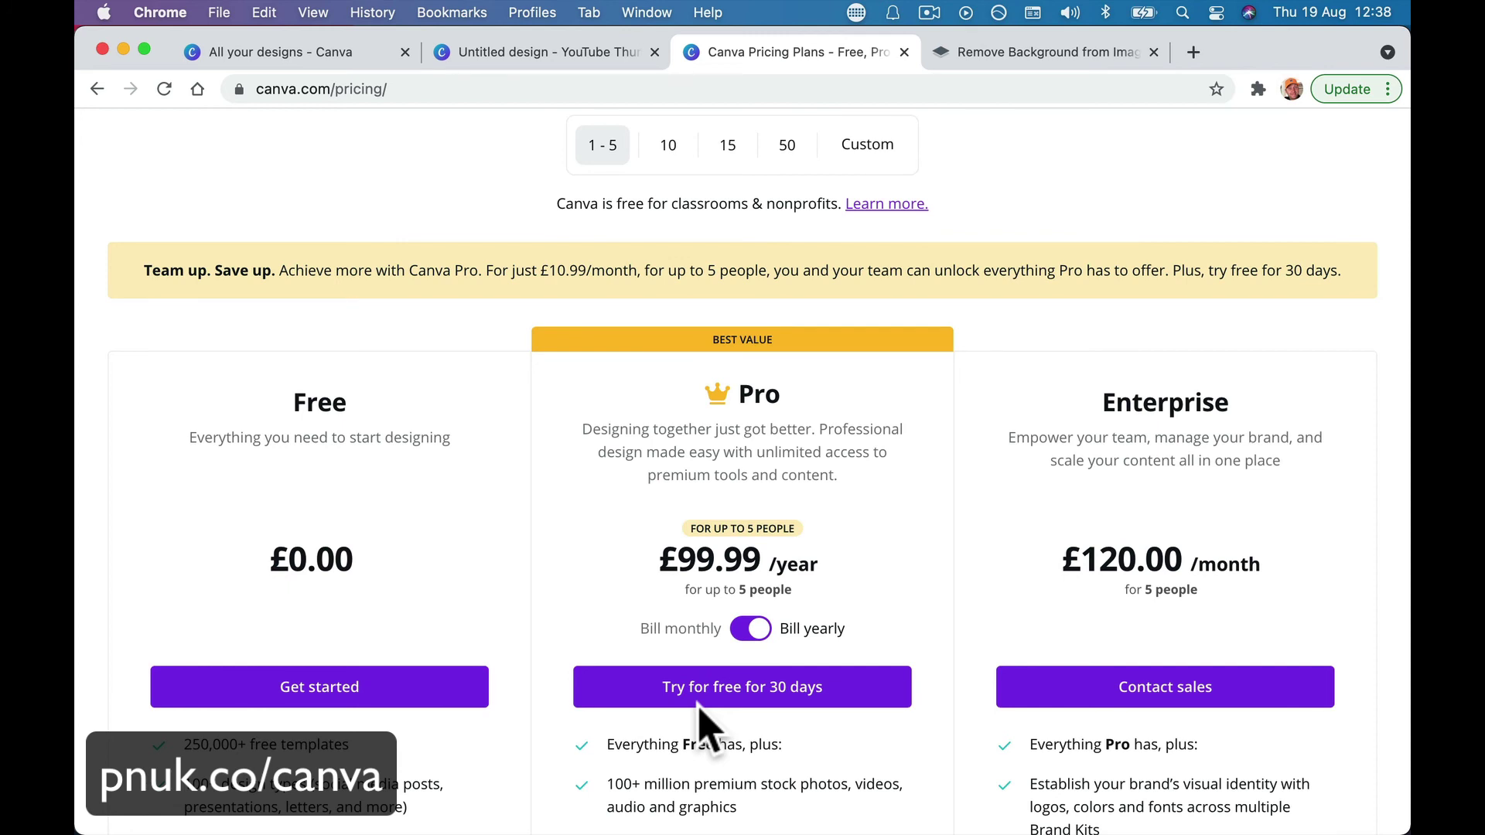
left_click(1048, 56)
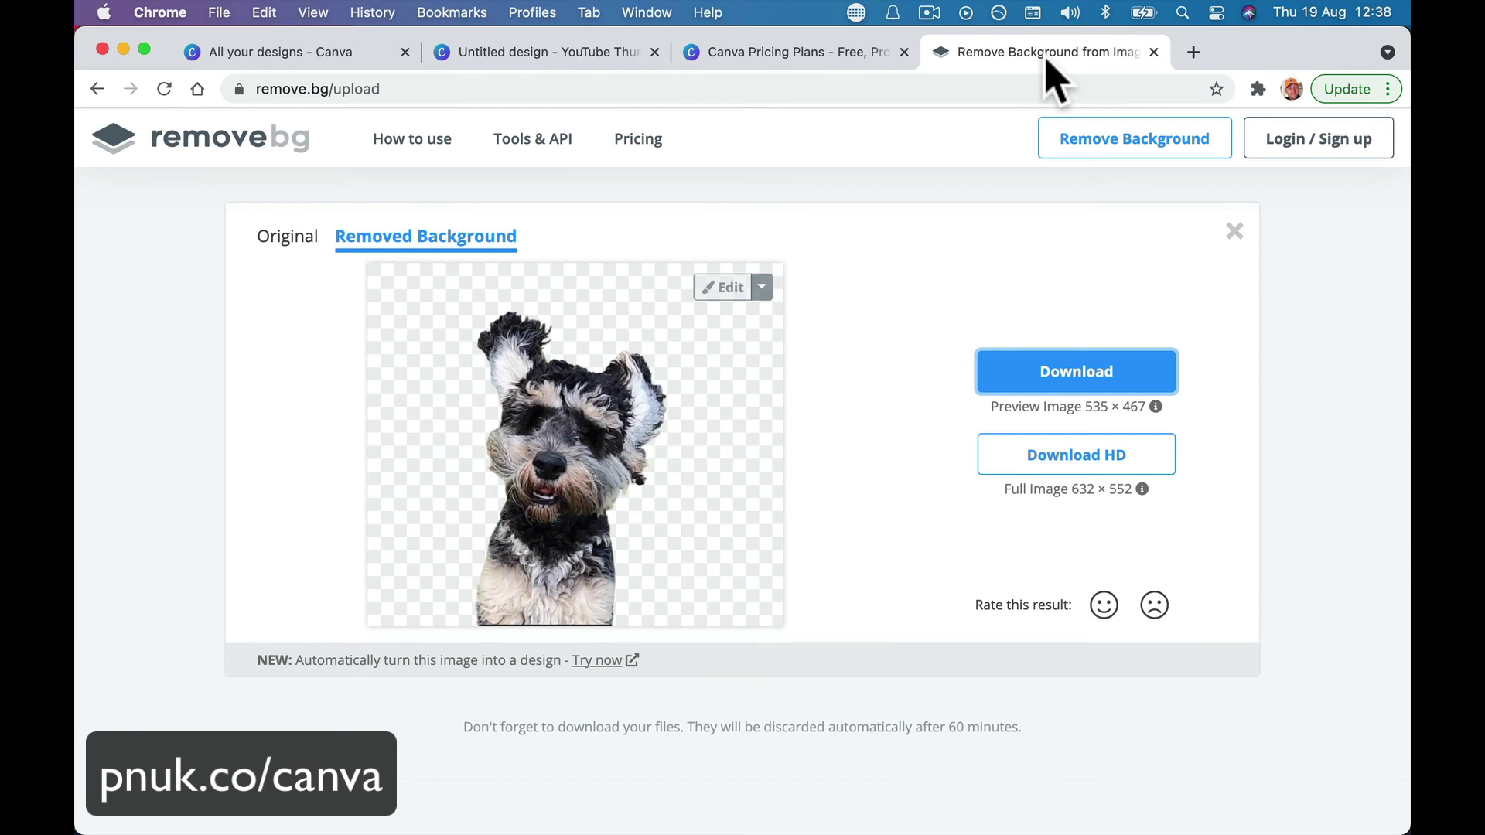